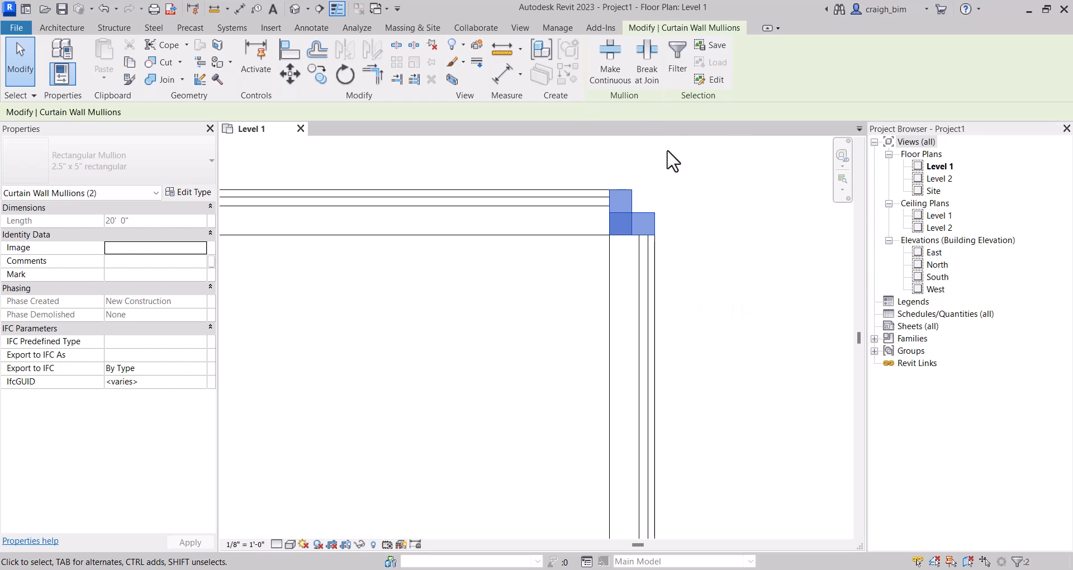
# - Unpin and delete the two overlapping mullions at the curtain wall corner
pyautogui.click(434, 43)
pyautogui.press('Delete')
pyautogui.moveTo(744, 287); pyautogui.dragTo(735, 366, button='middle')
pyautogui.scroll(2, 604, 290)
pyautogui.scroll(-2, 821, 287)
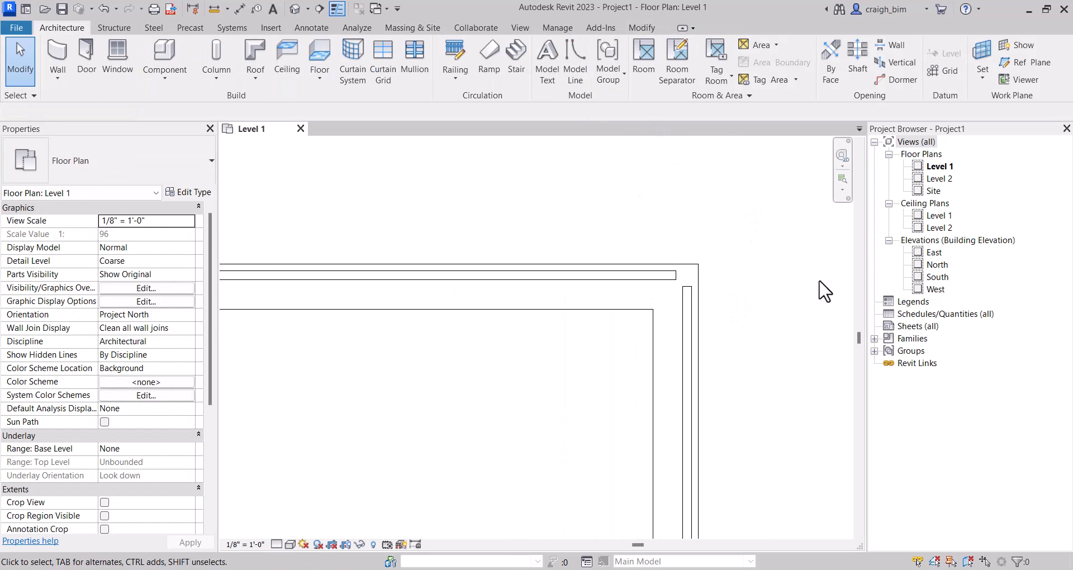
# - Examine how the glass panels of the two curtain walls meet at the corner mullion
pyautogui.click(701, 280)
pyautogui.click(768, 265)
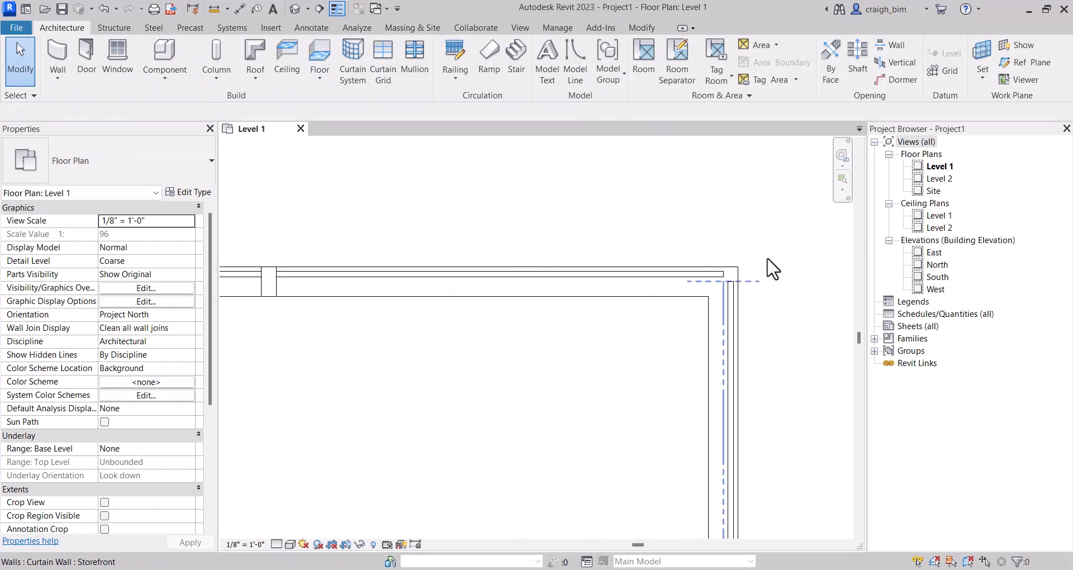
pyautogui.scroll(2, 770, 267)
pyautogui.moveTo(559, 206); pyautogui.dragTo(794, 401)
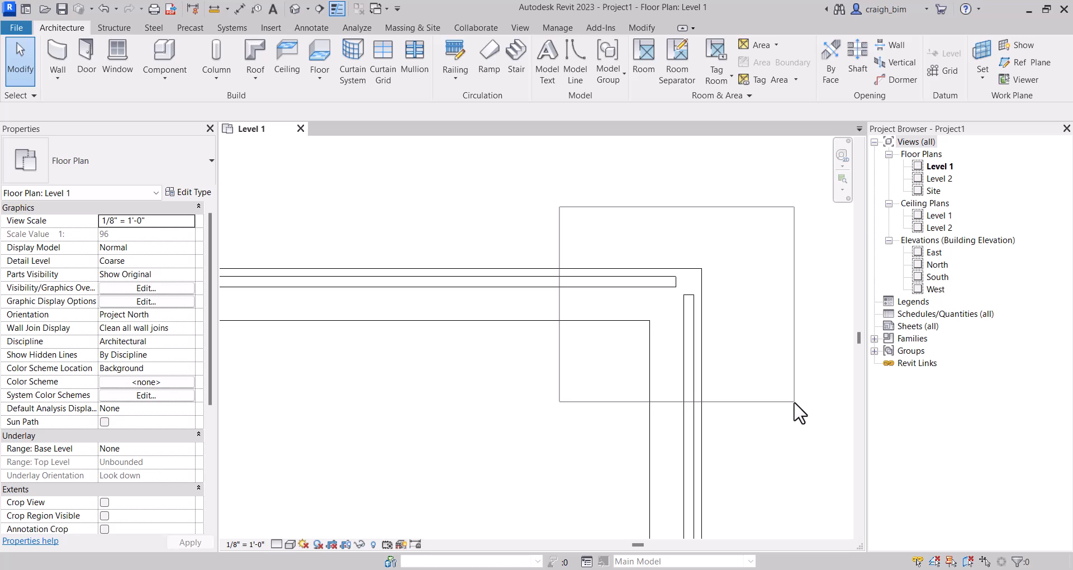
pyautogui.moveTo(794, 402); pyautogui.dragTo(795, 402)
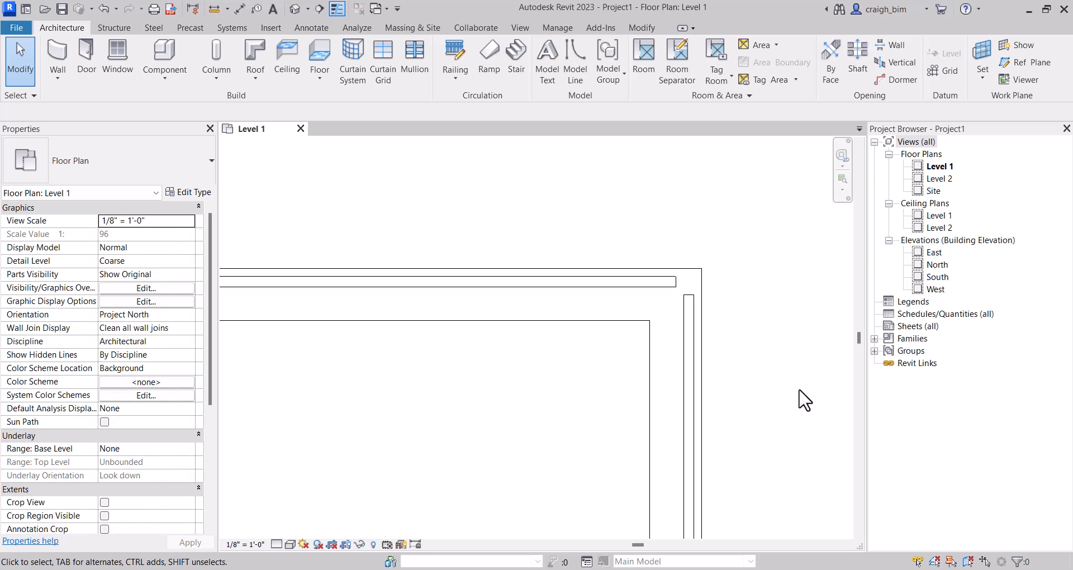
pyautogui.hotkey('ctrl', 'z')
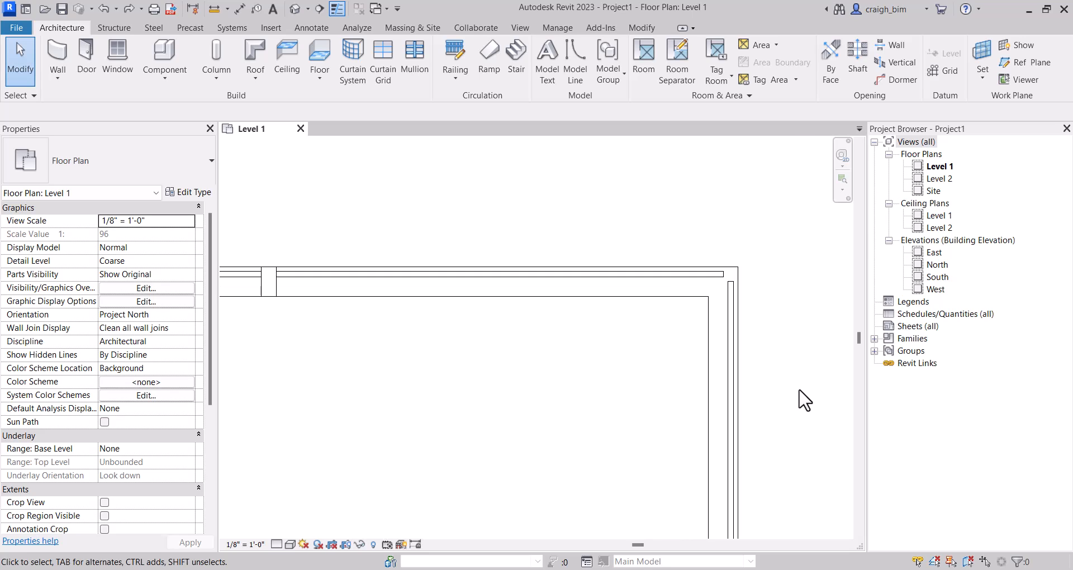
# - Set the offset of the Glazed system panel type to 0 and check how the panels meet at the corner
pyautogui.moveTo(274, 281); pyautogui.dragTo(350, 293, button='middle')
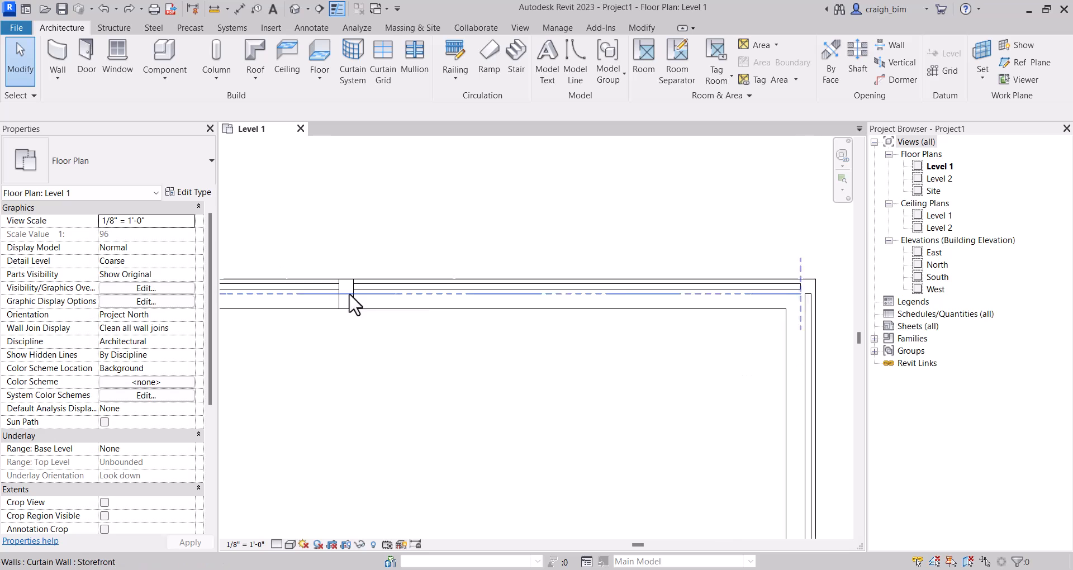
pyautogui.scroll(1, 351, 291)
pyautogui.press('Tab')
pyautogui.press('Tab')
pyautogui.click(418, 287)
pyautogui.click(189, 192)
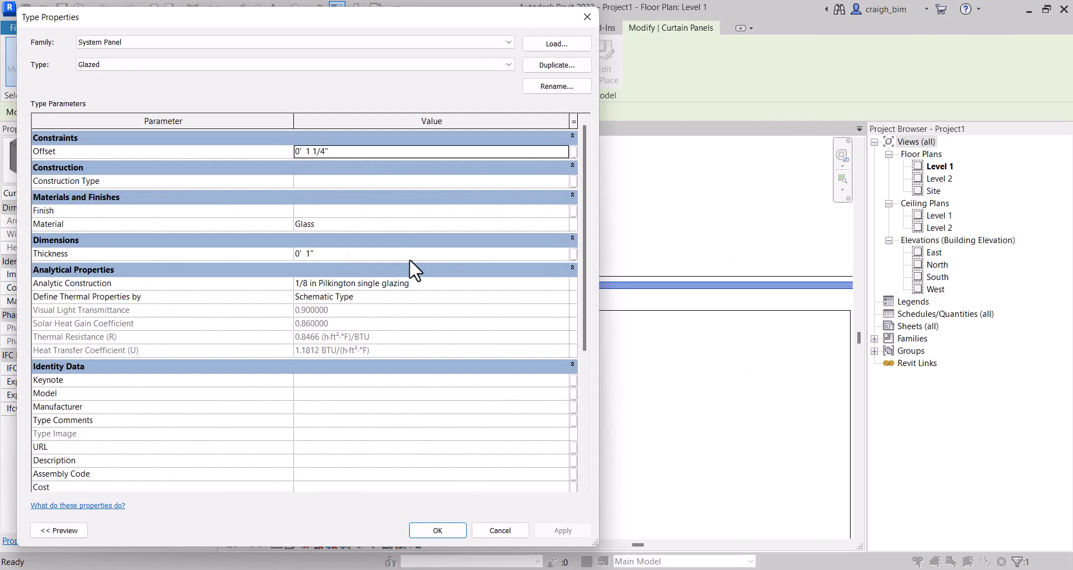
pyautogui.click(373, 154)
pyautogui.write('0')
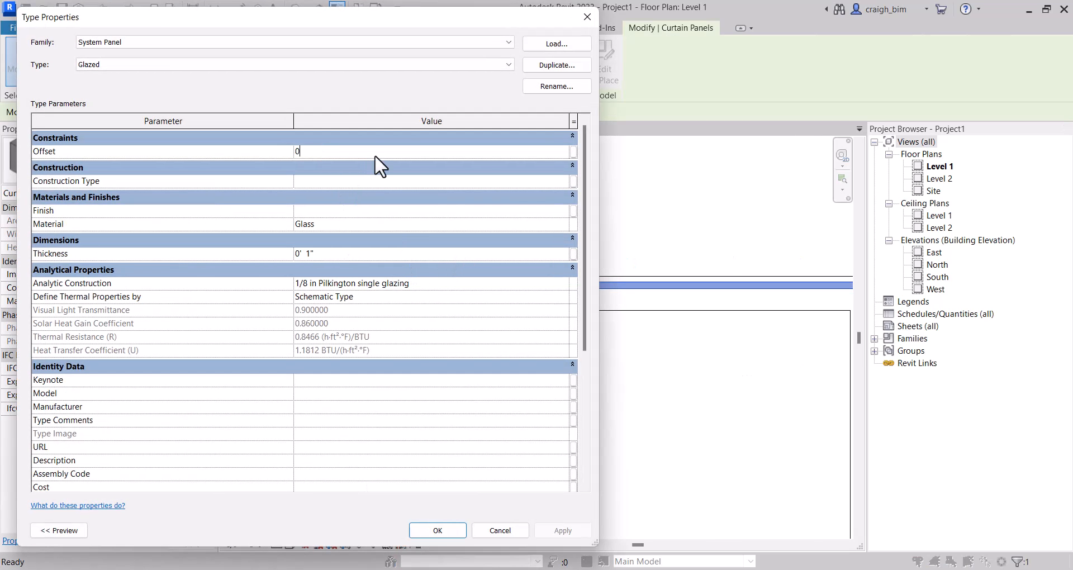
pyautogui.press('Tab')
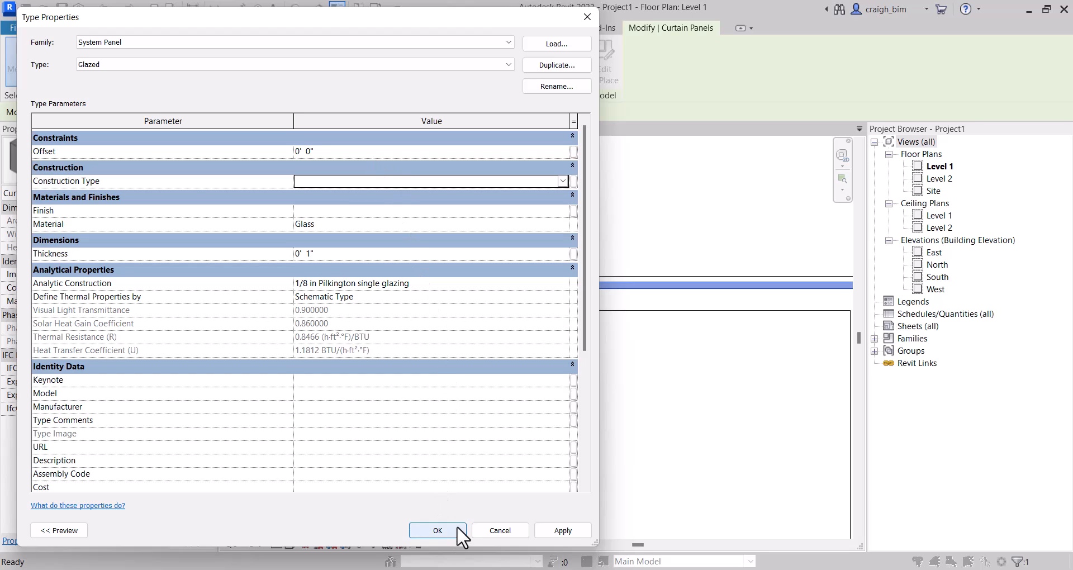
pyautogui.click(457, 527)
pyautogui.click(697, 439)
pyautogui.moveTo(716, 455); pyautogui.dragTo(393, 448, button='middle')
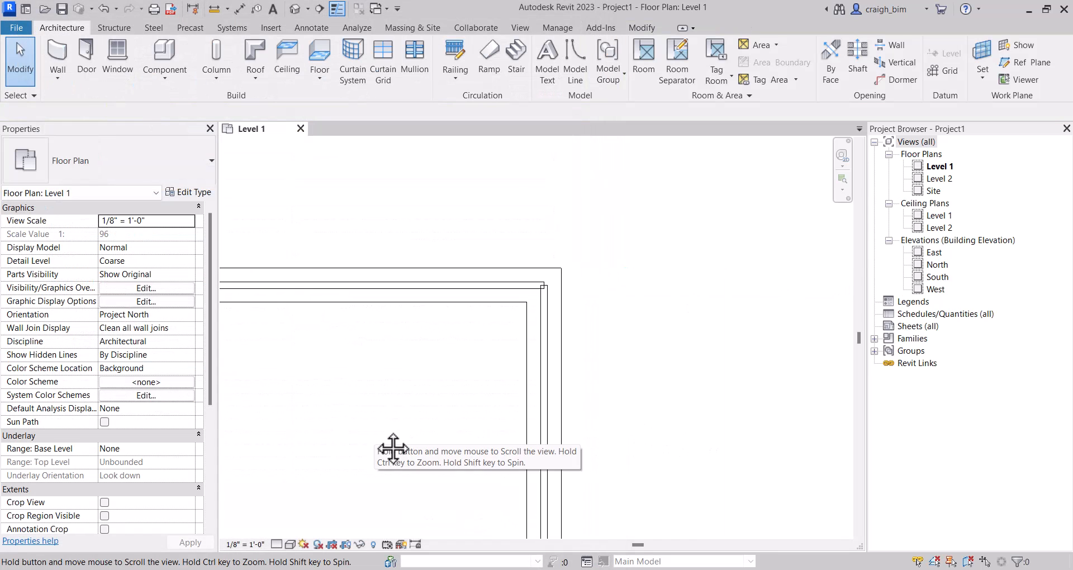
pyautogui.scroll(3, 531, 292)
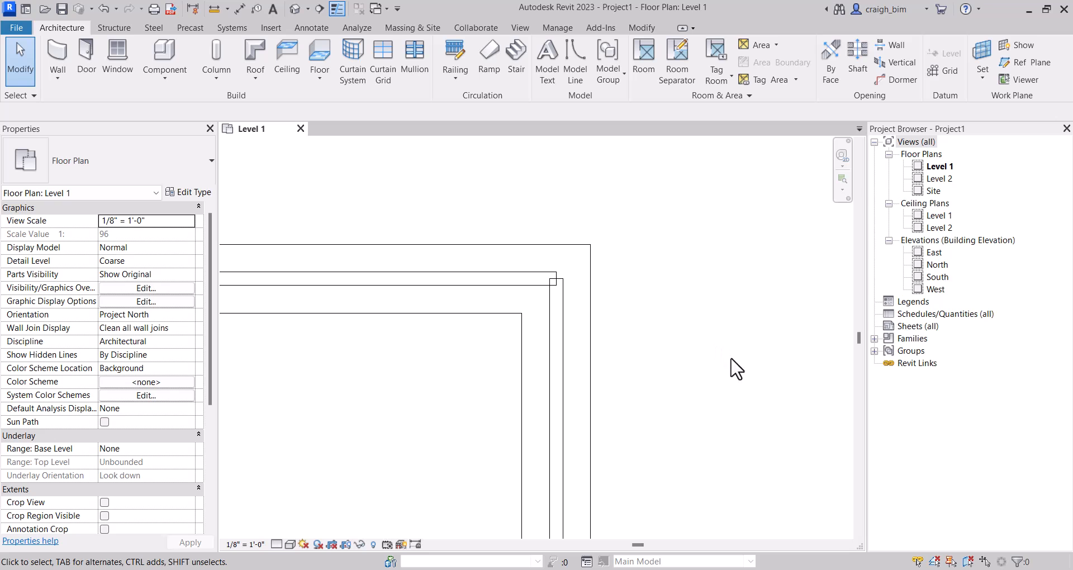
pyautogui.click(555, 356)
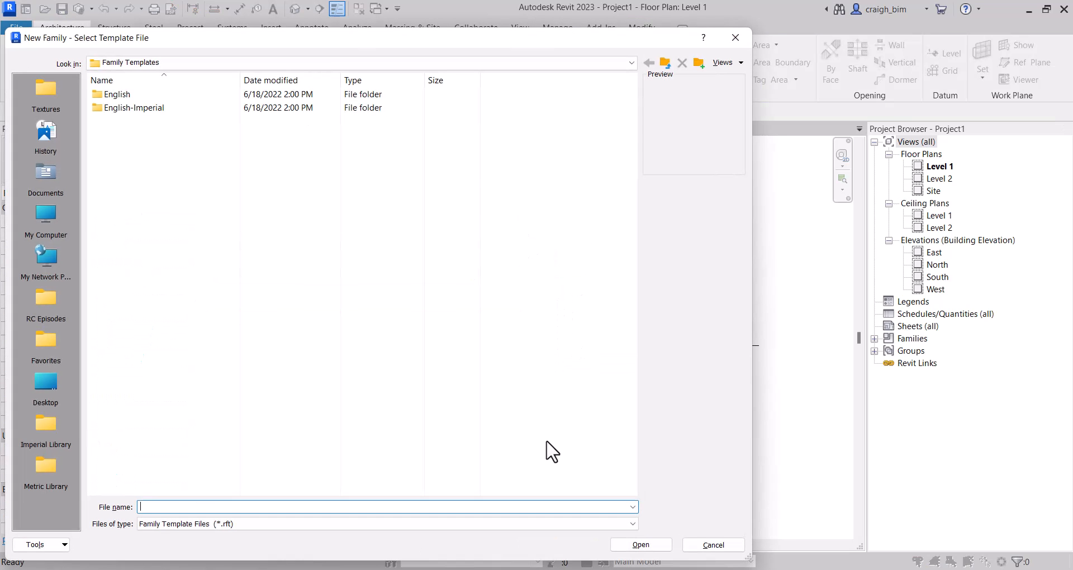
# - Create a new family from the English-Imperial template Curtain Wall Panel.rft
pyautogui.doubleClick(130, 110)
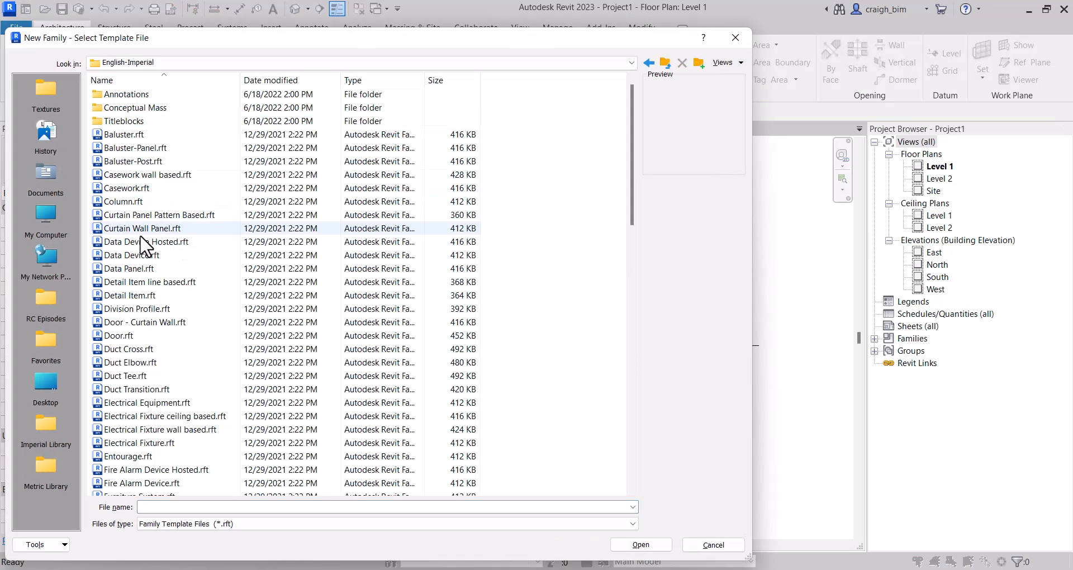
pyautogui.click(143, 229)
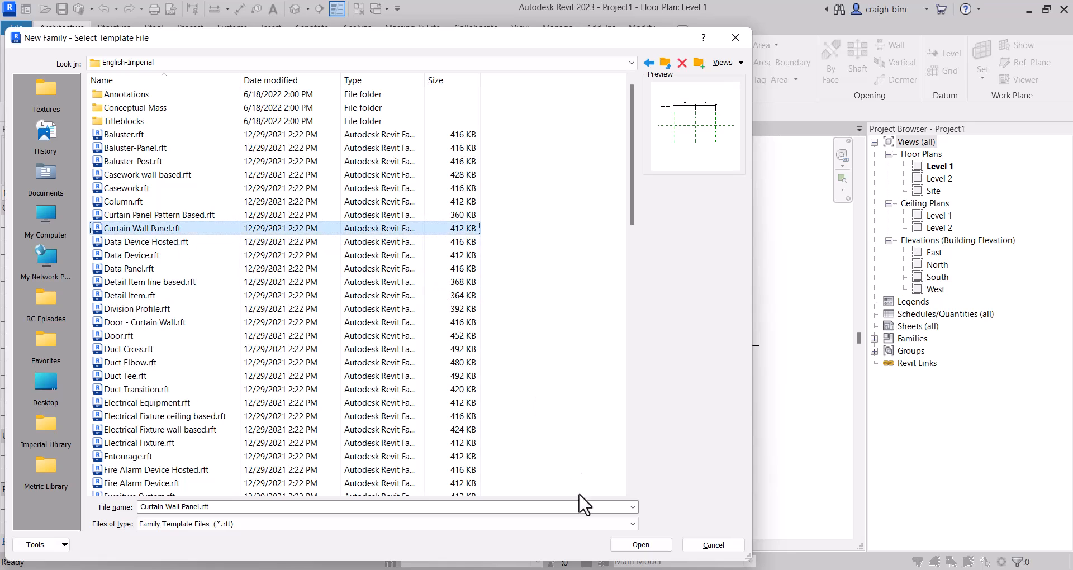
pyautogui.click(640, 545)
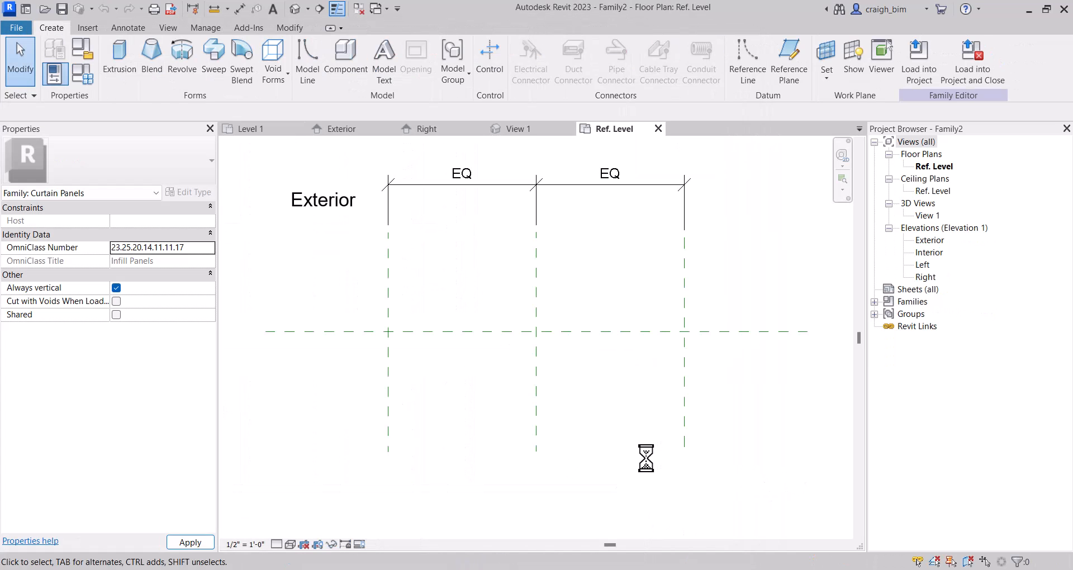
# - In the Exterior elevation, create an extrusion from a rectangle sketched between the outer reference planes and locked to them
pyautogui.doubleClick(928, 240)
pyautogui.click(126, 48)
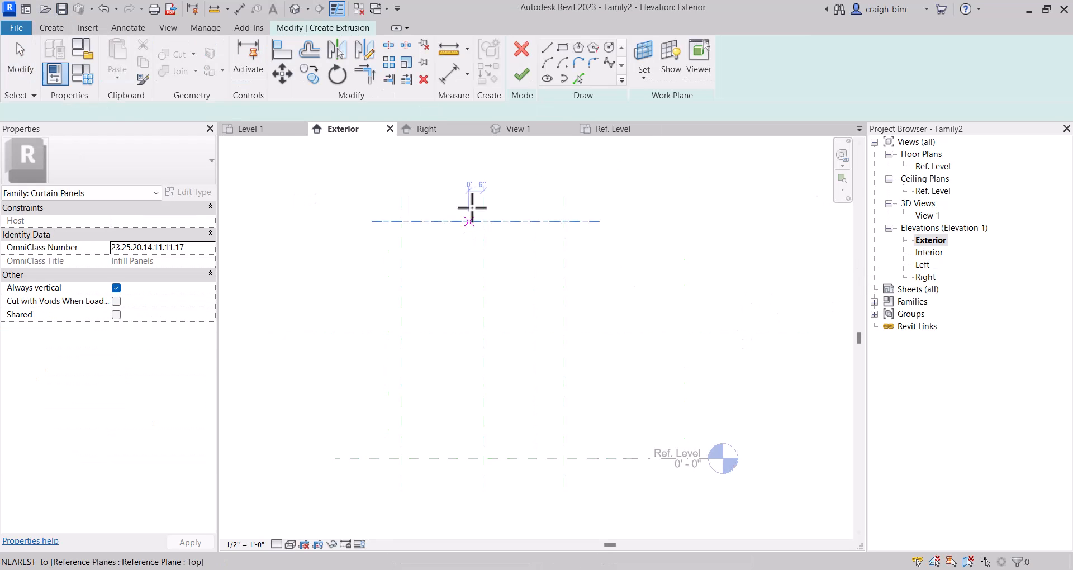
pyautogui.click(563, 47)
pyautogui.click(402, 221)
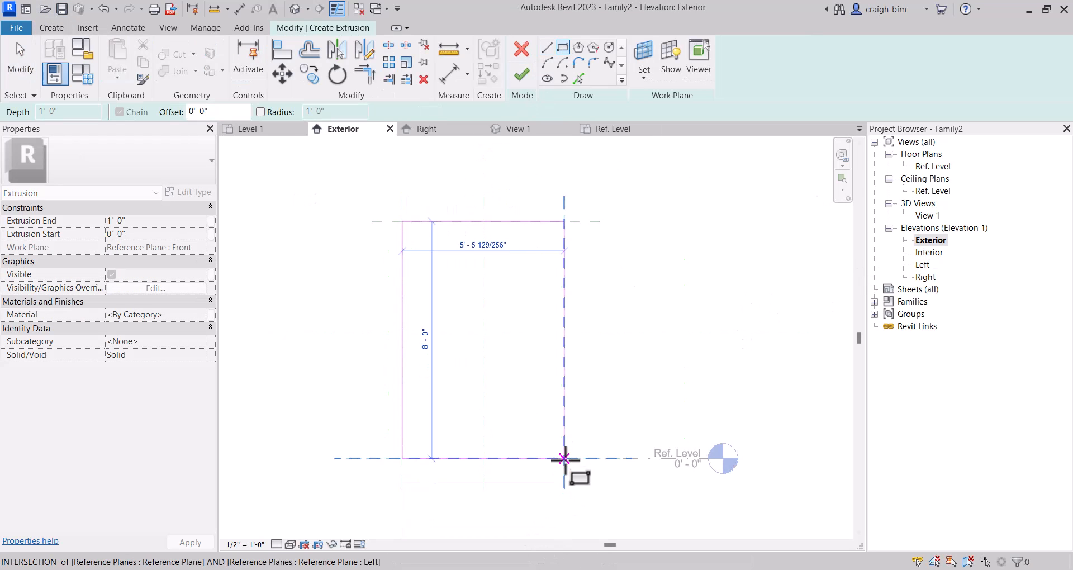
pyautogui.click(564, 458)
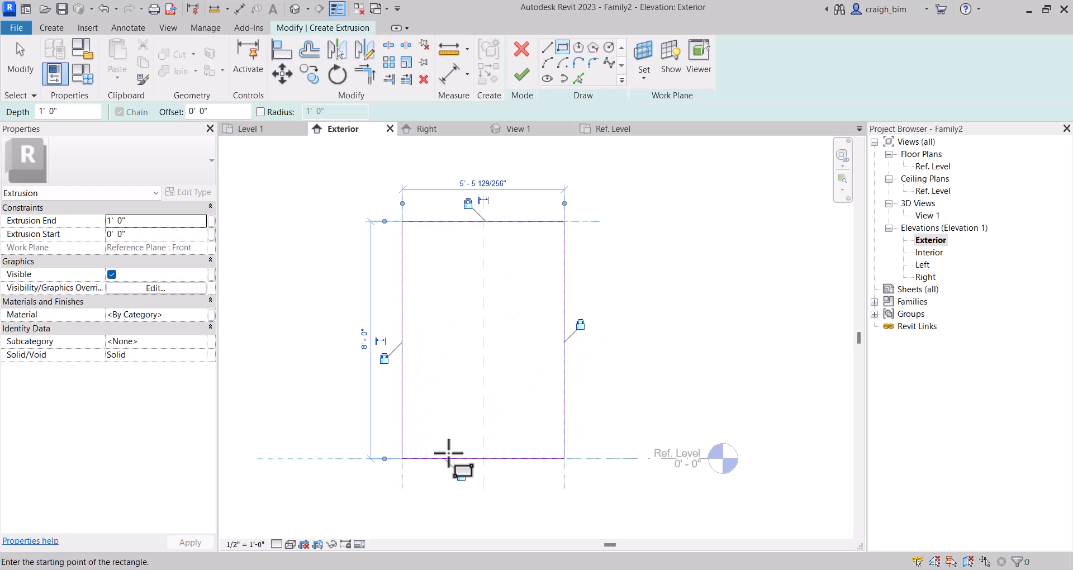
pyautogui.click(522, 75)
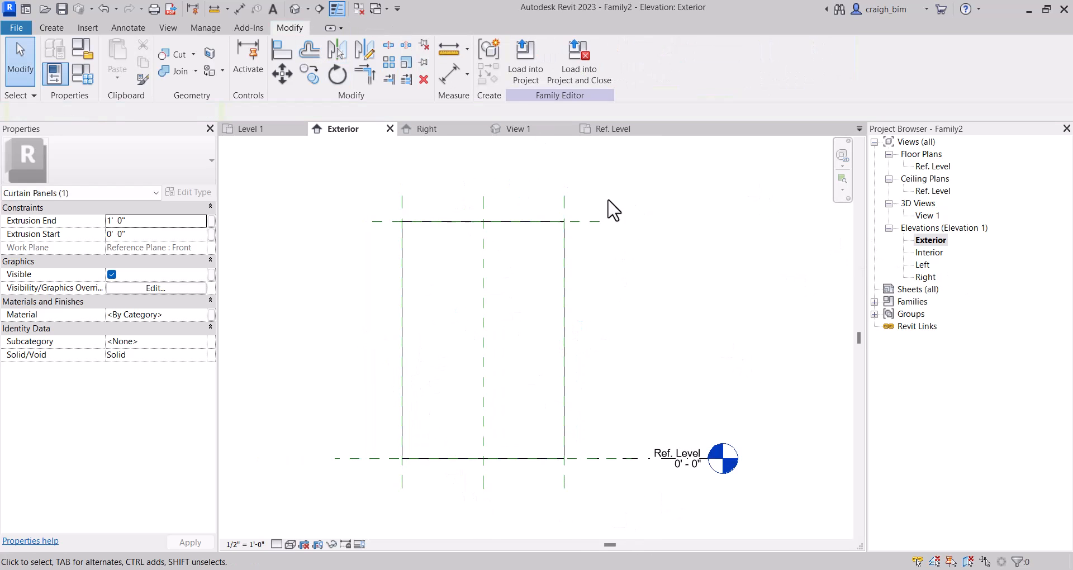
# - Flex the Left and Top reference planes in the Exterior elevation to test that the panel extrusion follows them
pyautogui.click(564, 217)
pyautogui.press('Right')
pyautogui.press('Right')
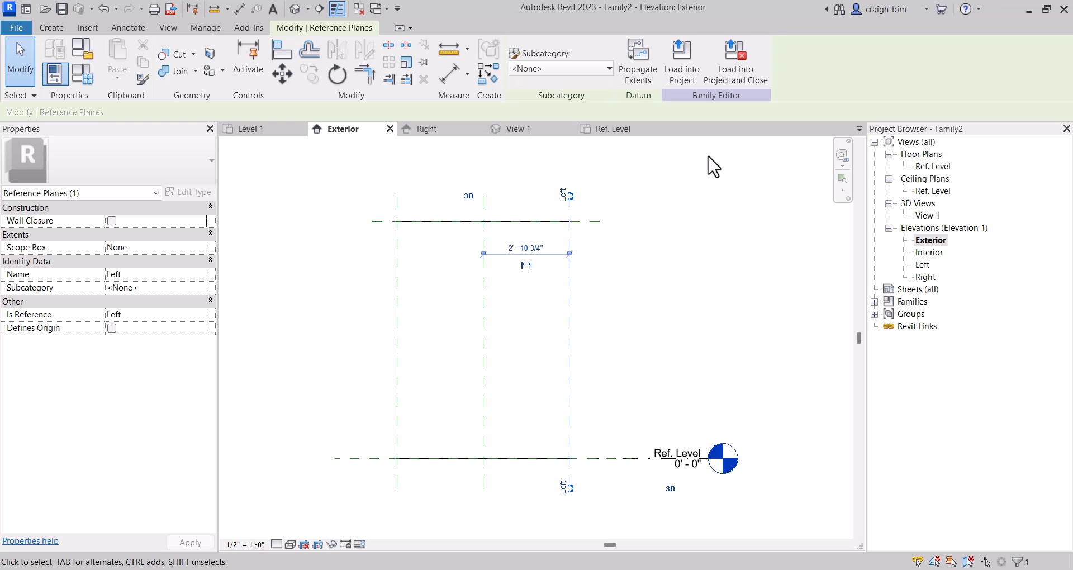
pyautogui.press('Left')
pyautogui.press('Left')
pyautogui.click(581, 222)
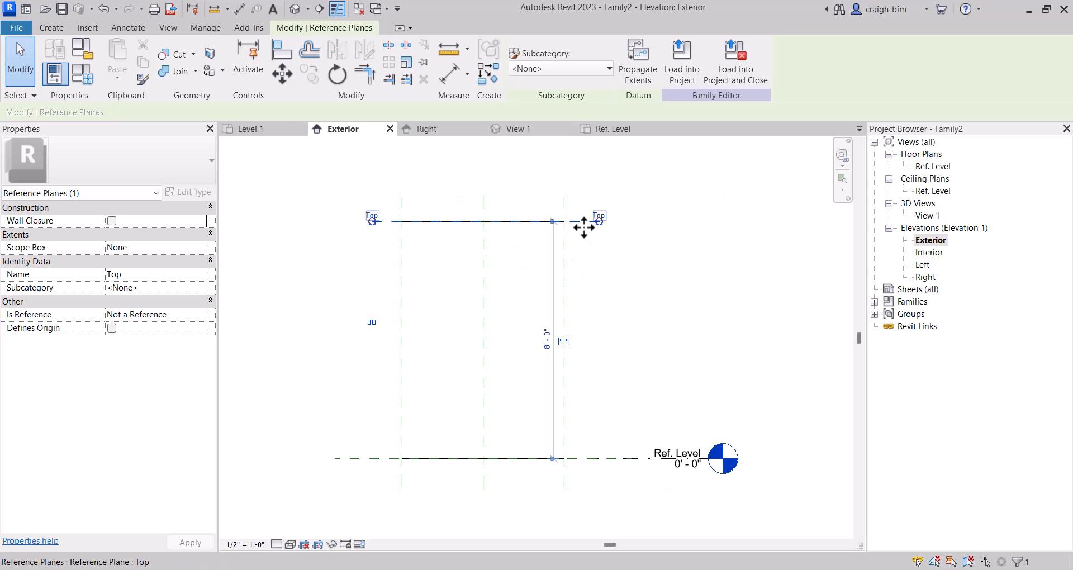
pyautogui.press('Escape')
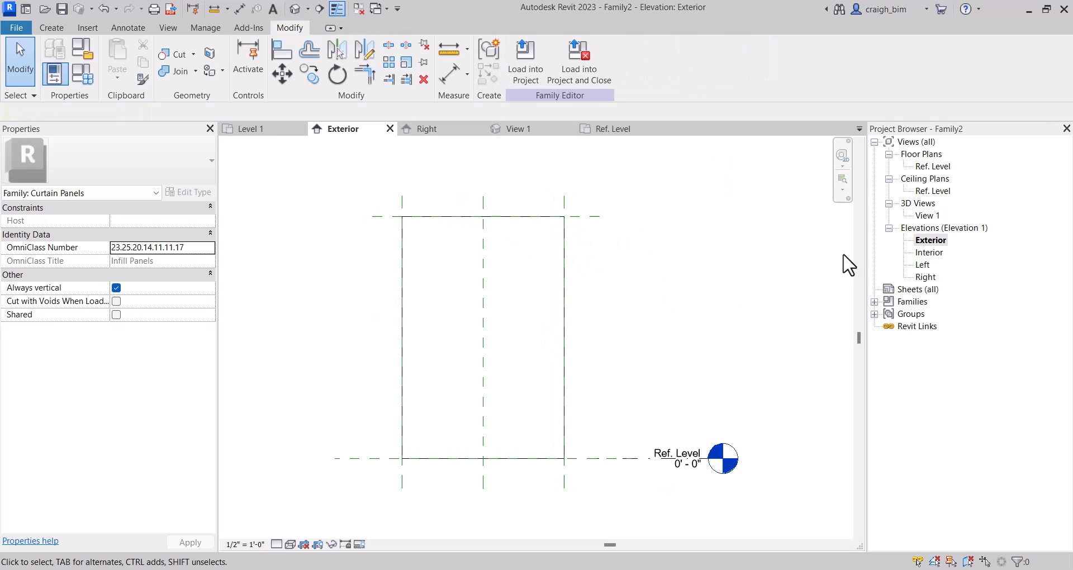
# - In the Ref. Level plan, set the panel extrusion's end to 1/2" and its start to -1/2"
pyautogui.doubleClick(933, 166)
pyautogui.click(634, 386)
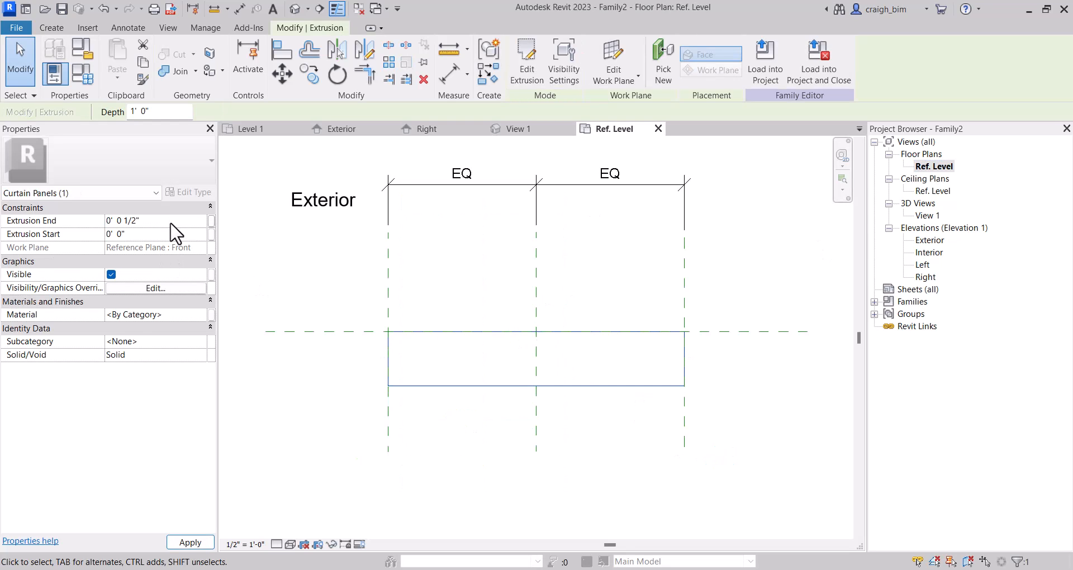
pyautogui.click(172, 234)
pyautogui.write('-')
pyautogui.write('1/2"')
pyautogui.press('Return')
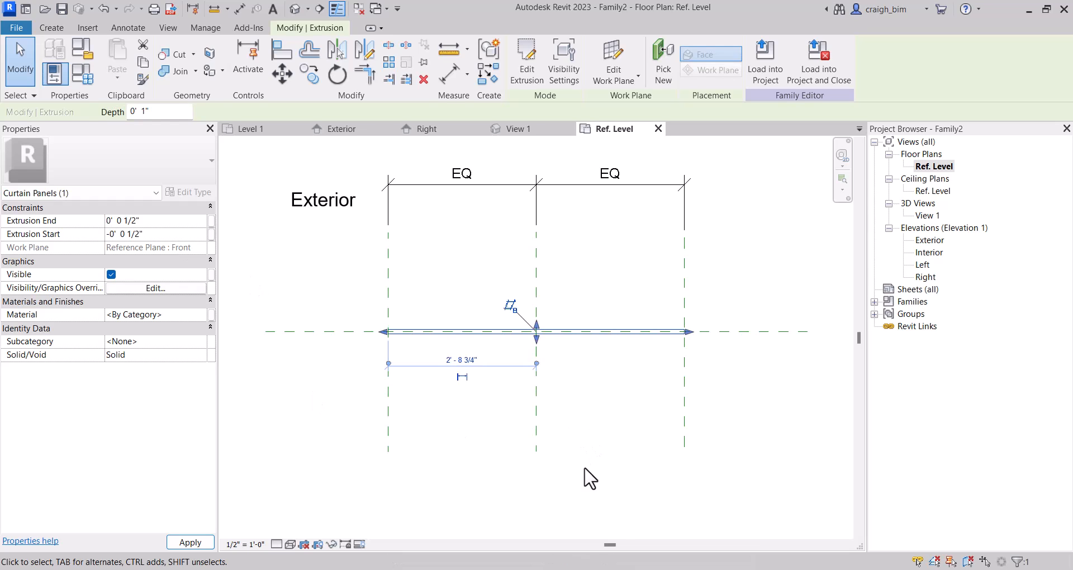
pyautogui.click(529, 433)
# - Save the panel family as 0 - Basic on the Desktop, load it into the project and close the family
pyautogui.click(63, 8)
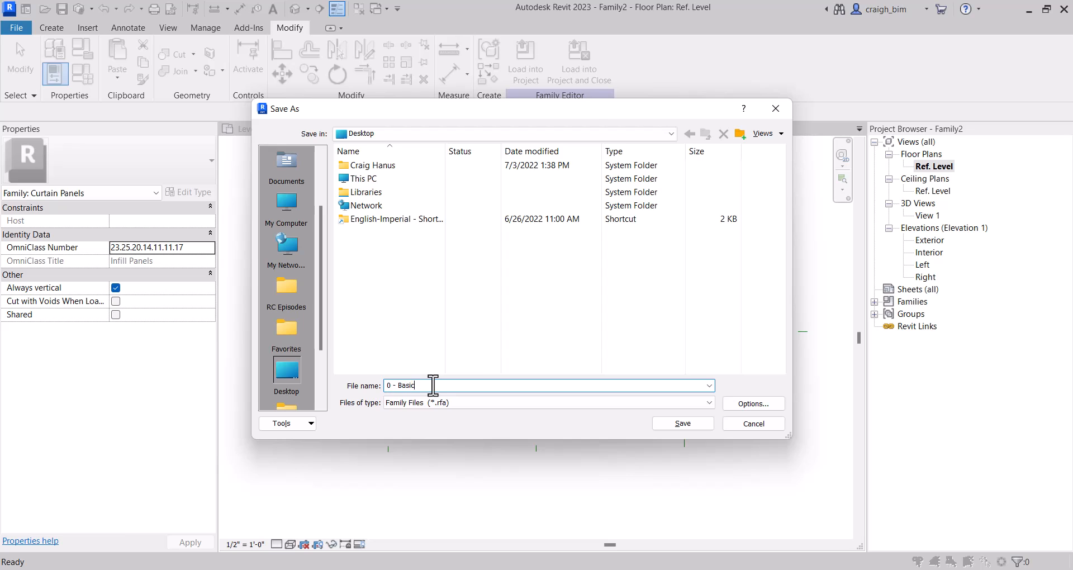
pyautogui.press('Return')
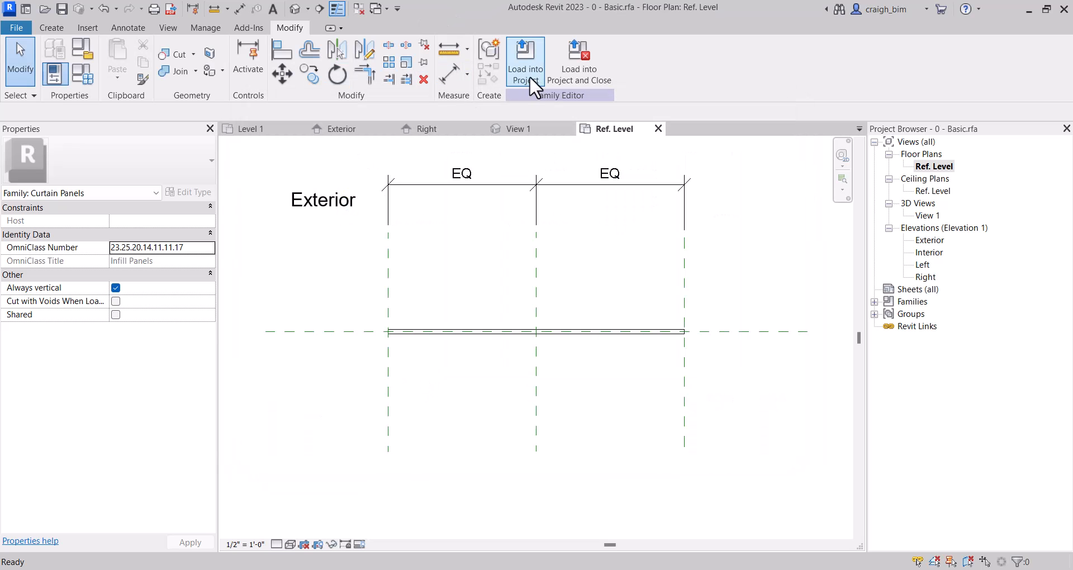
pyautogui.click(574, 75)
# - Unpin one glazed panel in the middle of the curtain wall and change its type to 0 - Basic
pyautogui.scroll(-1, 719, 357)
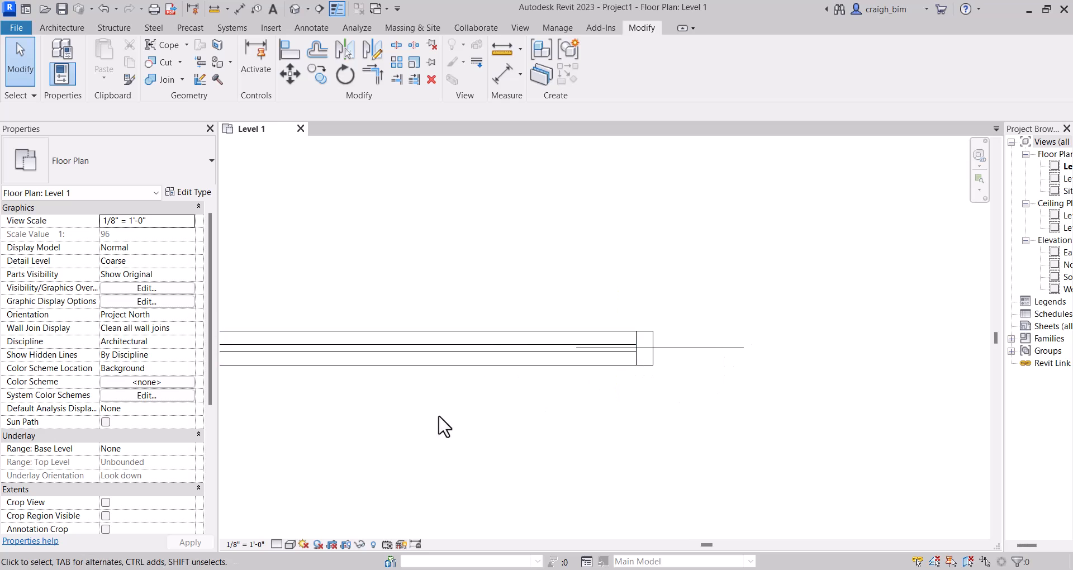
pyautogui.moveTo(438, 416); pyautogui.dragTo(627, 431, button='middle')
pyautogui.scroll(-1, 793, 359)
pyautogui.press('Tab')
pyautogui.click(471, 360)
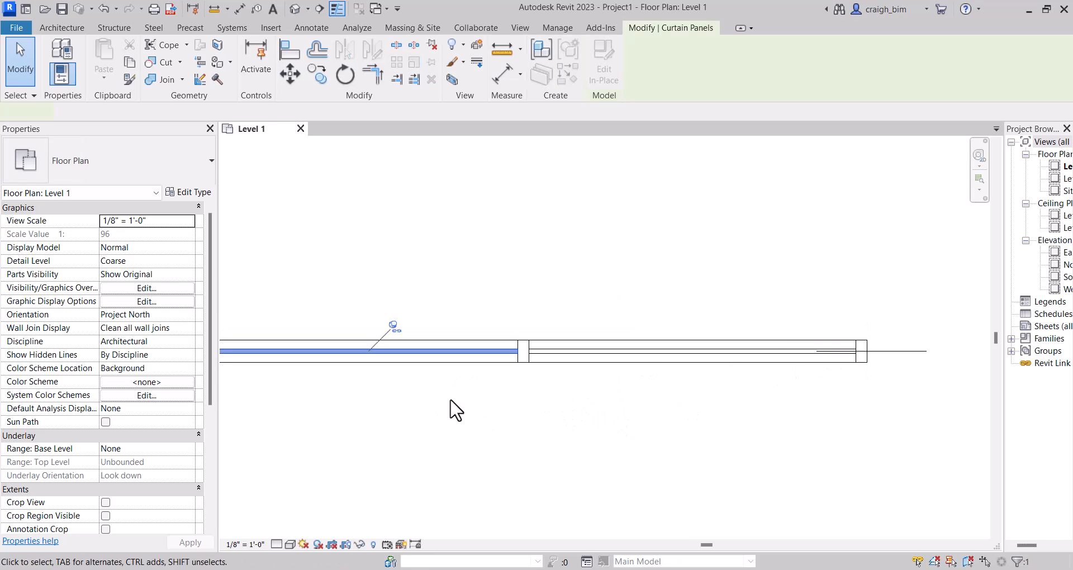
pyautogui.moveTo(455, 407); pyautogui.dragTo(631, 407, button='middle')
pyautogui.click(115, 168)
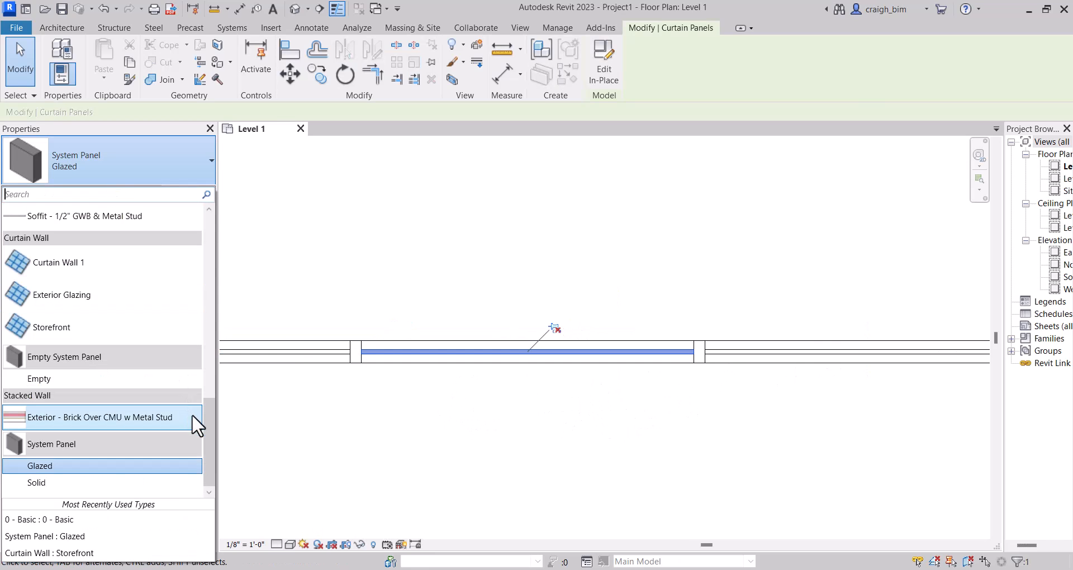
pyautogui.moveTo(208, 423); pyautogui.dragTo(207, 201)
pyautogui.click(167, 237)
pyautogui.press('Escape')
# - Open the default 3D view and inspect the replaced panel in the curtain wall from both sides
pyautogui.scroll(1, 450, 357)
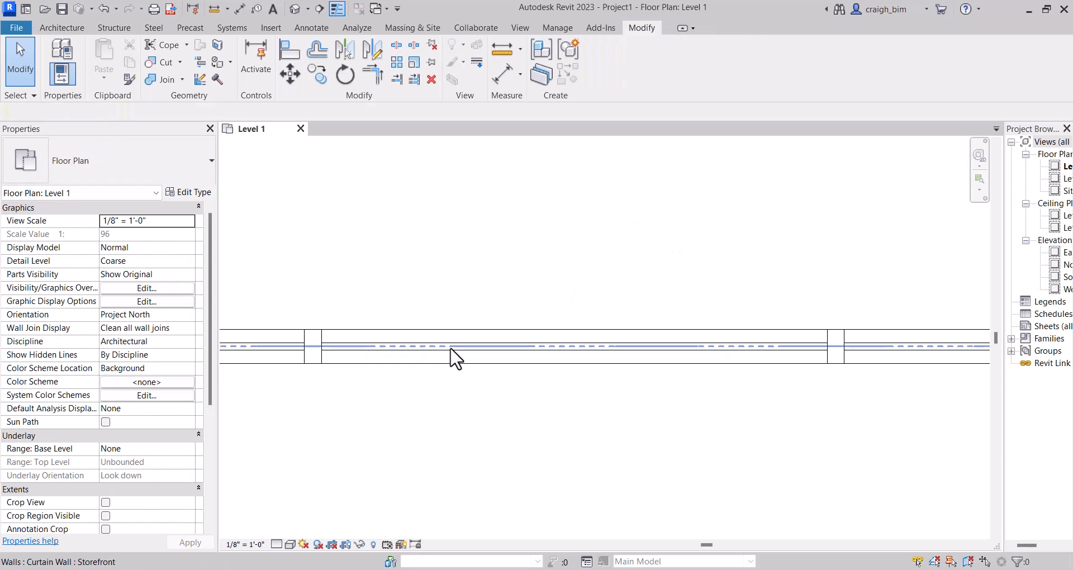
pyautogui.click(451, 347)
pyautogui.click(294, 9)
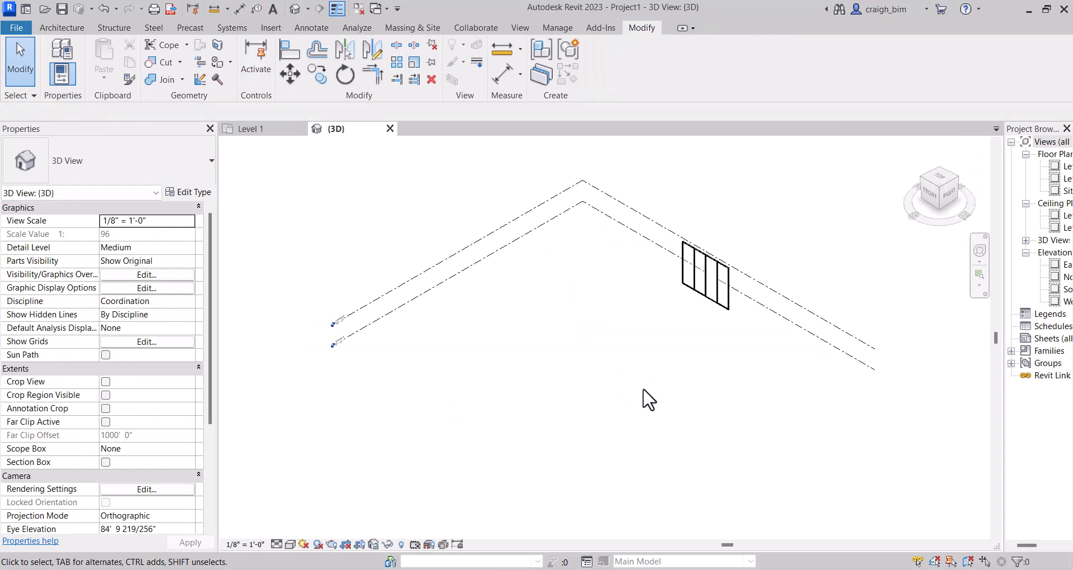
pyautogui.scroll(6, 687, 376)
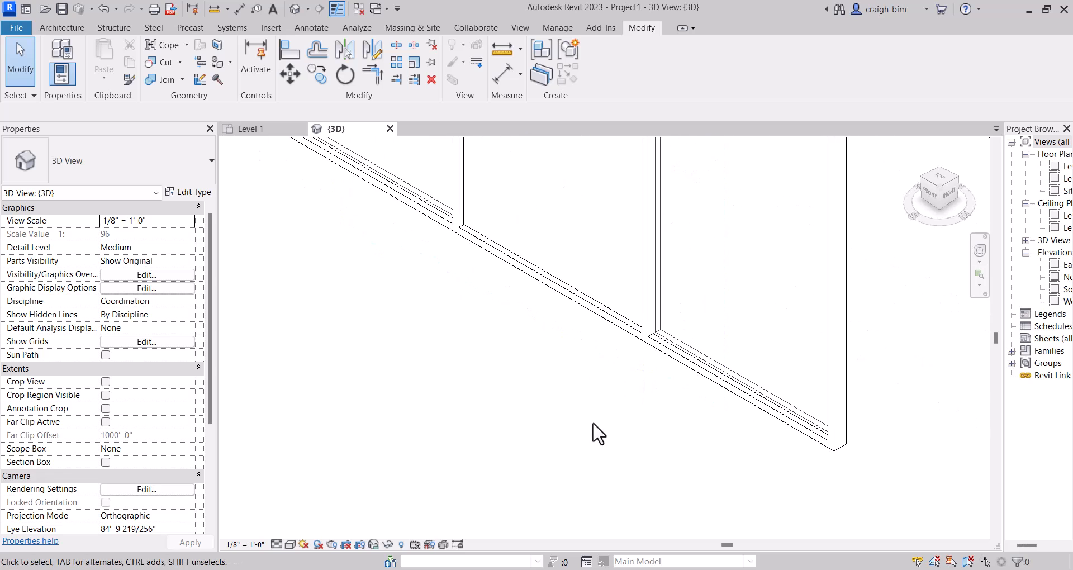
pyautogui.click(529, 273)
pyautogui.scroll(-2, 478, 412)
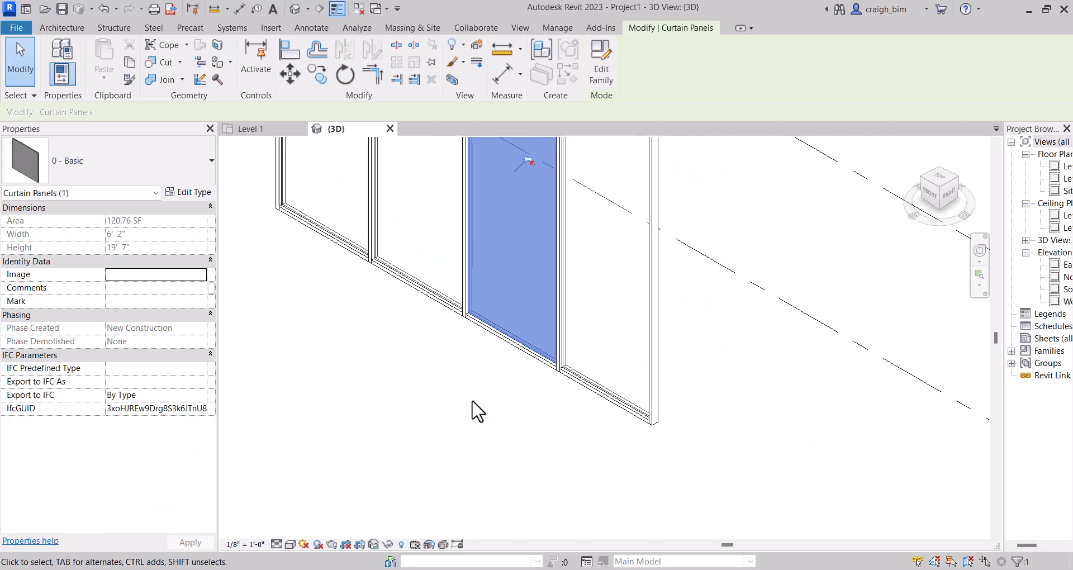
pyautogui.keyDown('shift'); pyautogui.moveTo(752, 416); pyautogui.dragTo(606, 472, button='middle'); pyautogui.keyUp('shift')
pyautogui.scroll(-4, 556, 479)
pyautogui.click(551, 481)
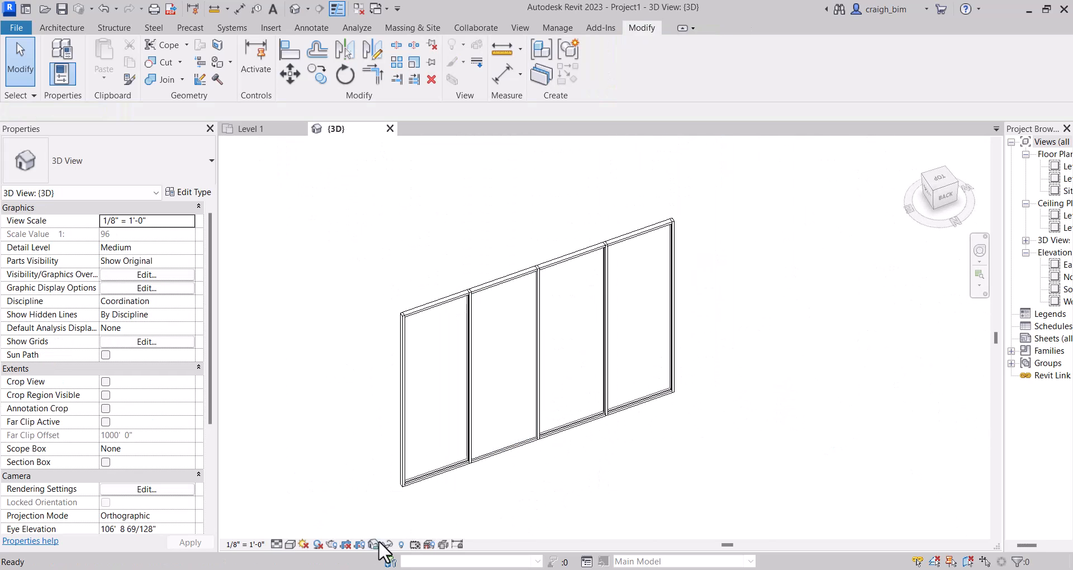
# - Change the visual style of the 3D view to compare the custom panel with the glazed panels
pyautogui.click(290, 542)
pyautogui.click(327, 501)
pyautogui.scroll(2, 581, 486)
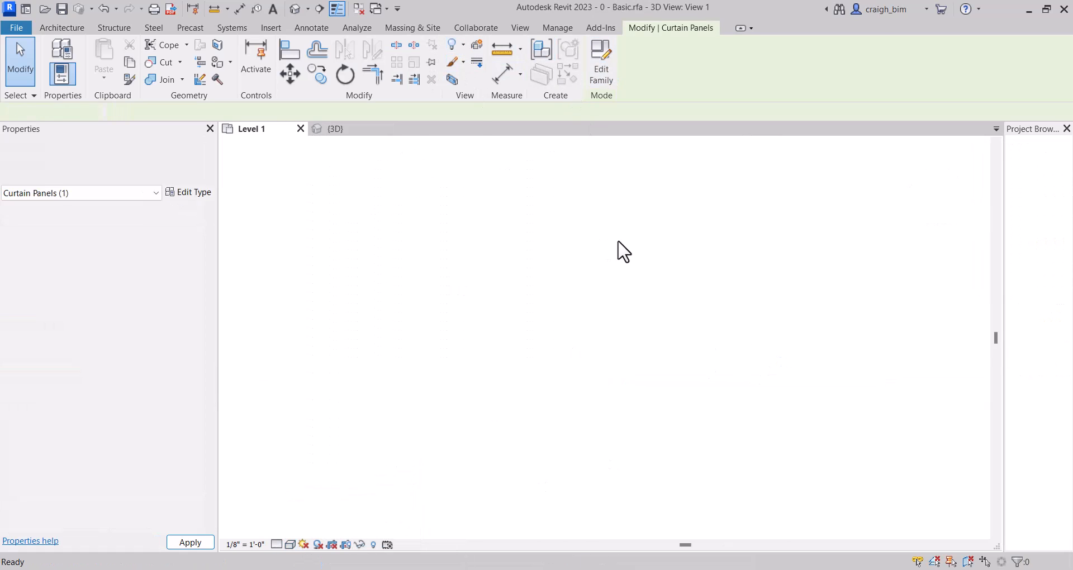
# - Inspect the properties of the horizontal reference plane through the panel in the family's Ref. Level plan
pyautogui.moveTo(1003, 172); pyautogui.dragTo(914, 199)
pyautogui.moveTo(869, 304); pyautogui.dragTo(743, 360, button='middle')
pyautogui.press('p')
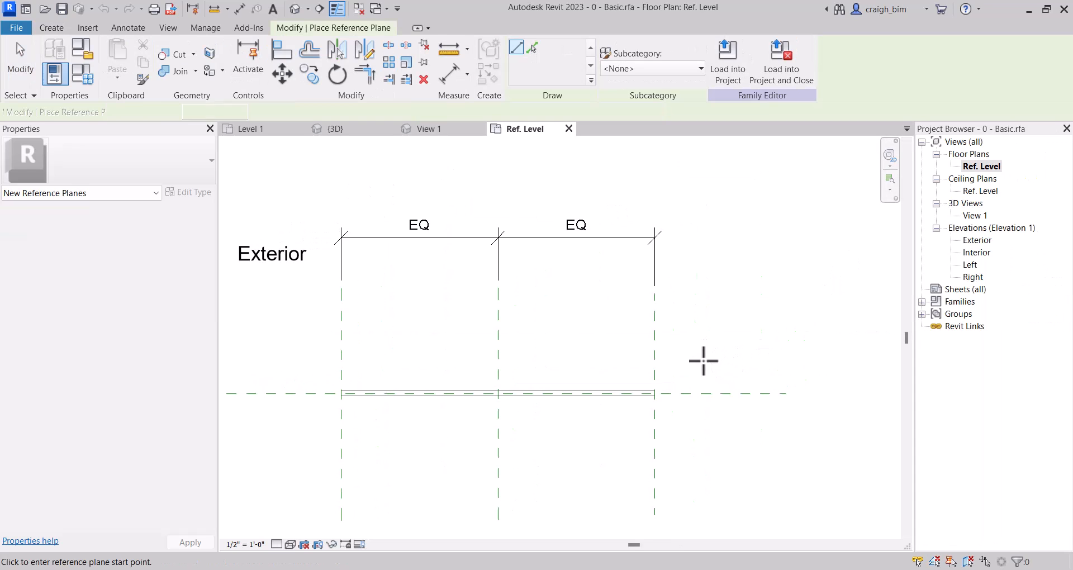
pyautogui.press('Escape')
pyautogui.click(330, 394)
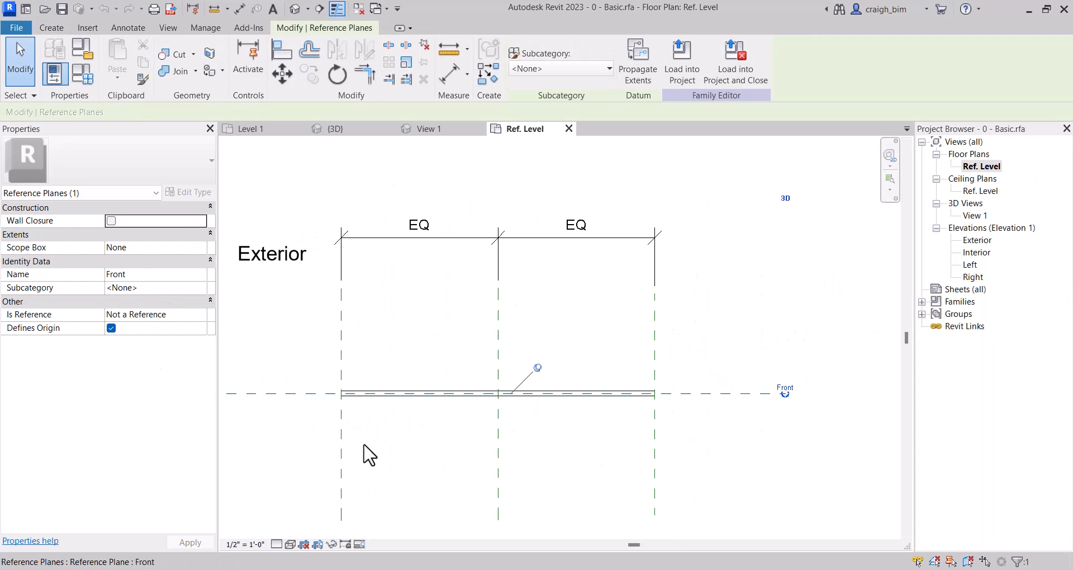
pyautogui.click(390, 465)
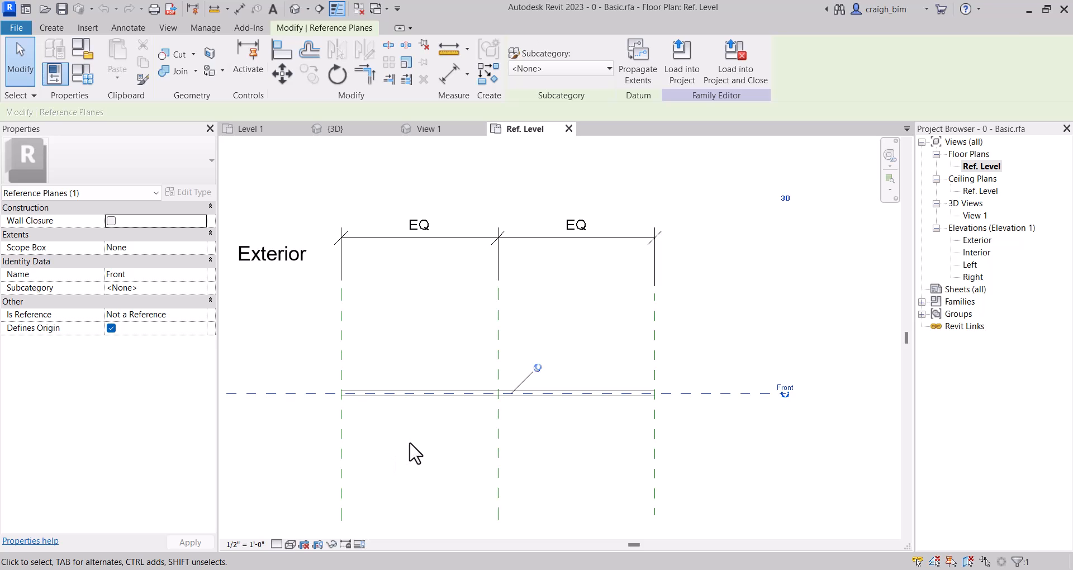
# - Draw a horizontal reference plane on the interior side of the panel, about 7 1/8" from the panel's plane
pyautogui.press('r')
pyautogui.press('p')
pyautogui.click(323, 427)
pyautogui.click(698, 427)
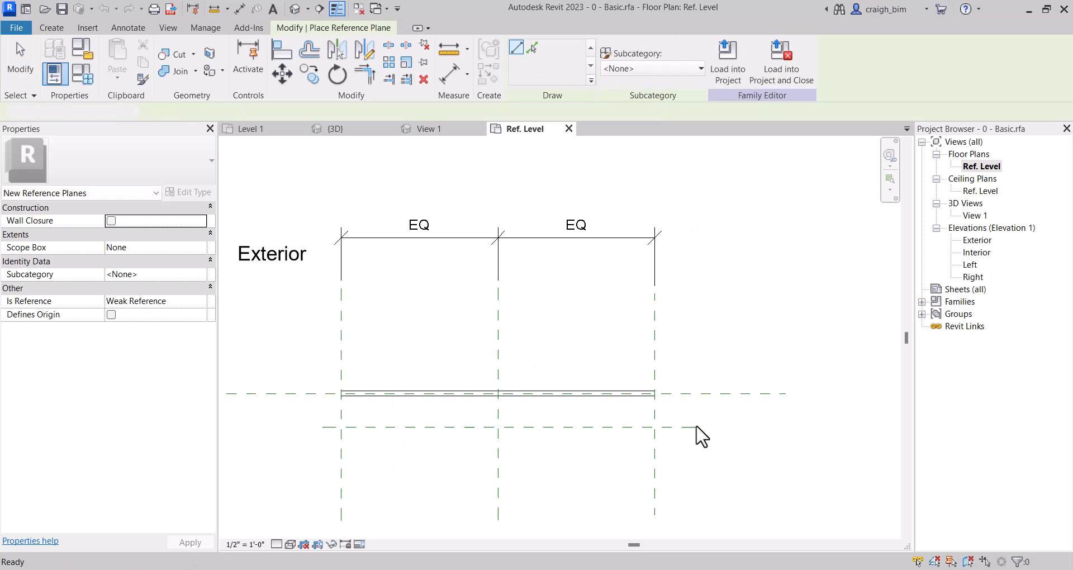
pyautogui.press('Escape')
# - Set the new interior-side plane's Is Reference to Center (Front/Back), make it define the origin and name it Center Front
pyautogui.click(695, 428)
pyautogui.click(178, 314)
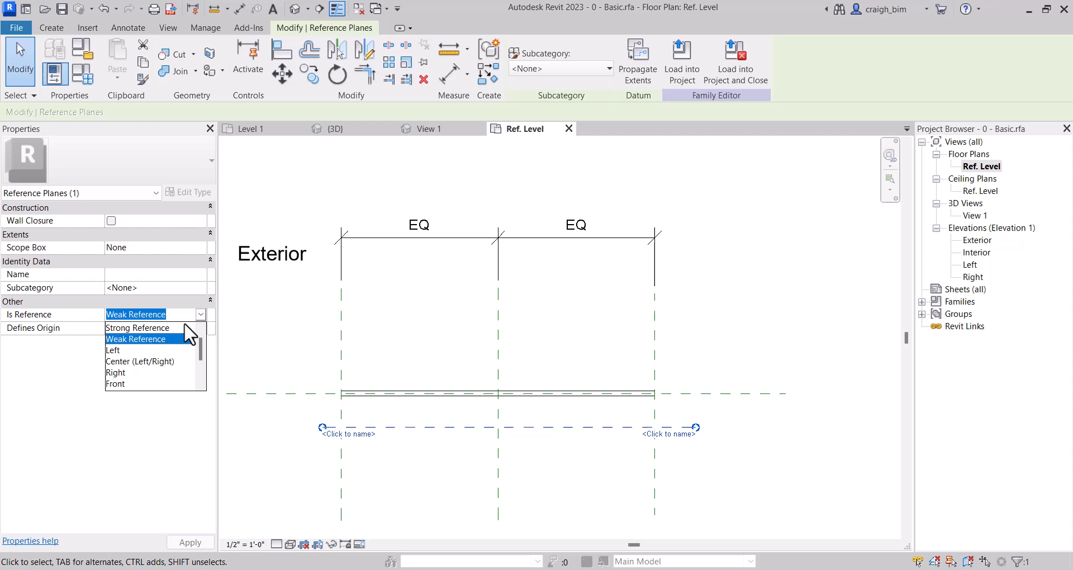
pyautogui.scroll(-1, 162, 369)
pyautogui.click(157, 361)
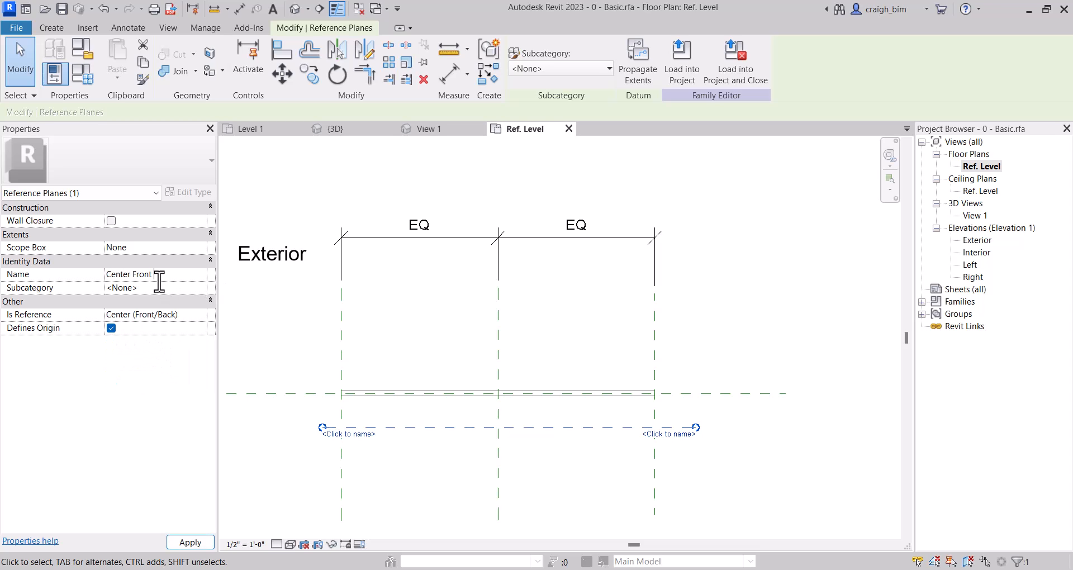
# - Change the Is Reference setting of the Front plane running through the panel
pyautogui.click(284, 394)
pyautogui.click(187, 277)
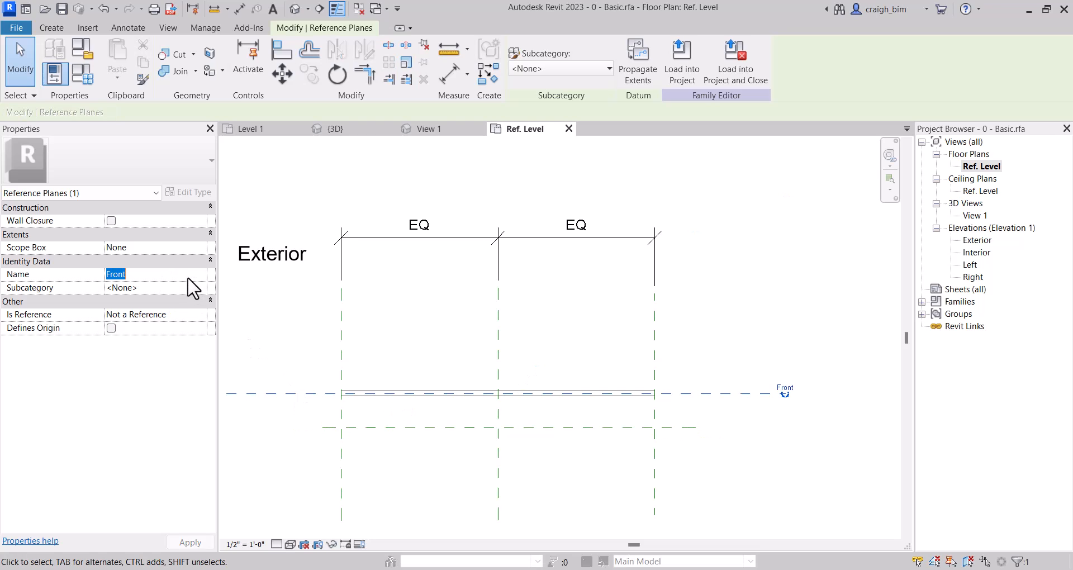
pyautogui.click(200, 314)
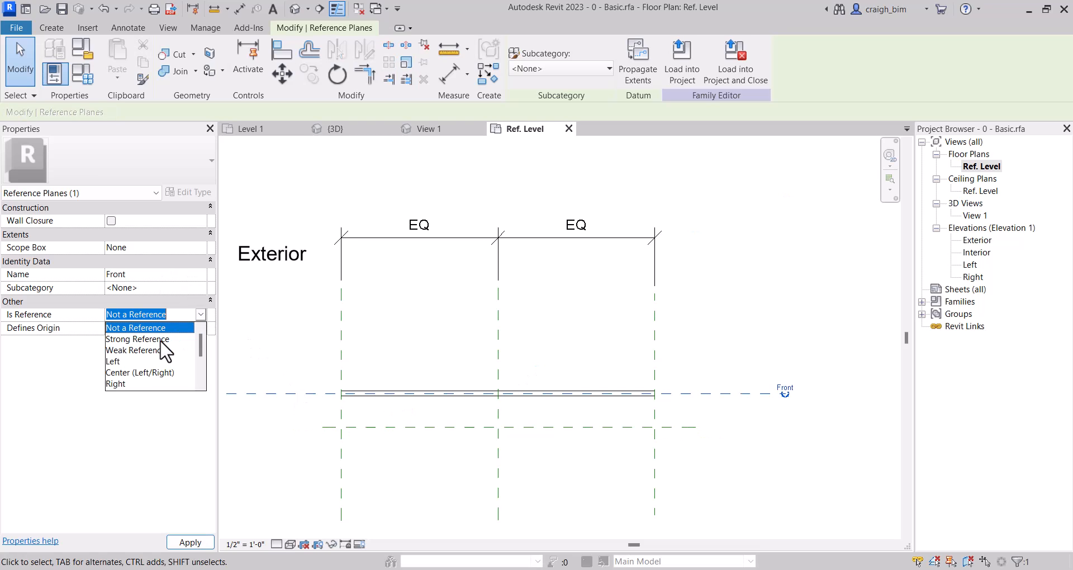
pyautogui.scroll(-1, 150, 374)
pyautogui.click(151, 373)
pyautogui.click(331, 386)
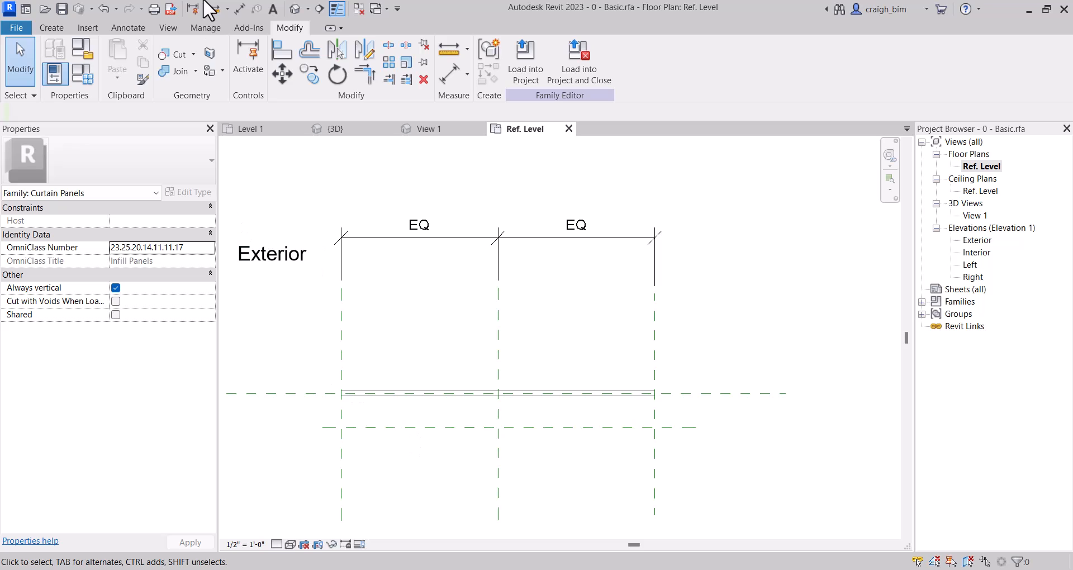
# - Place an aligned dimension between the panel's Front plane and the interior-side reference plane
pyautogui.click(239, 9)
pyautogui.click(320, 394)
pyautogui.click(328, 427)
pyautogui.moveTo(328, 427); pyautogui.dragTo(416, 403, button='middle')
pyautogui.click(366, 414)
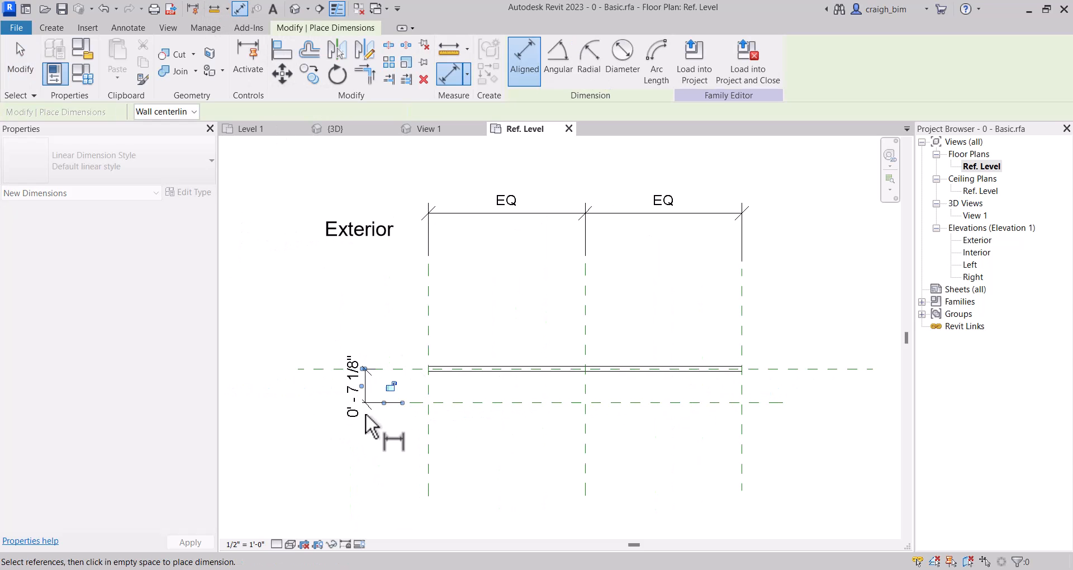
pyautogui.press('Escape')
pyautogui.press('Escape')
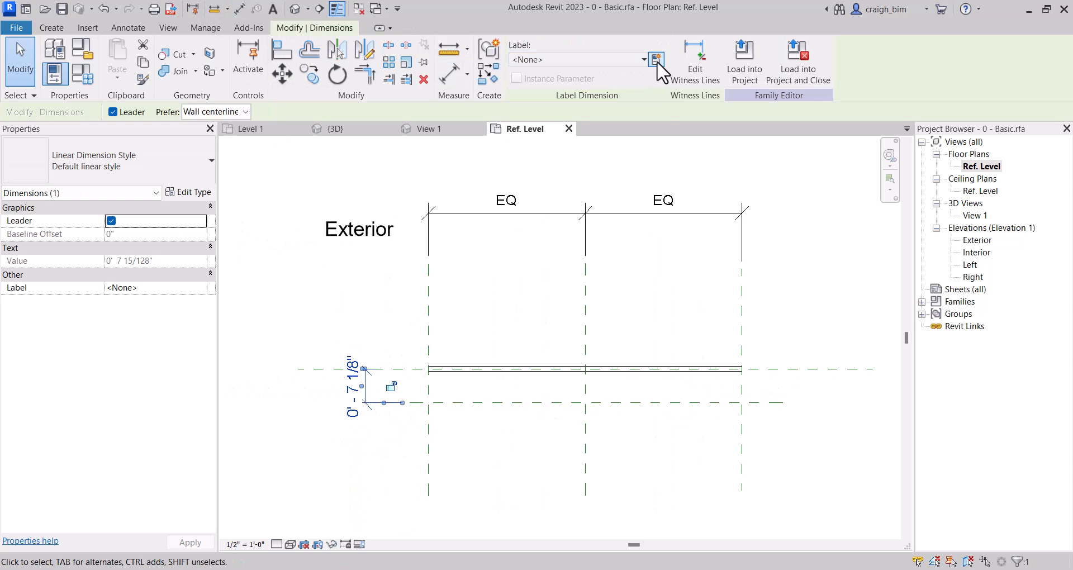
# - Label the dimension between the two horizontal planes with a new type-based family parameter named Offset
pyautogui.click(655, 60)
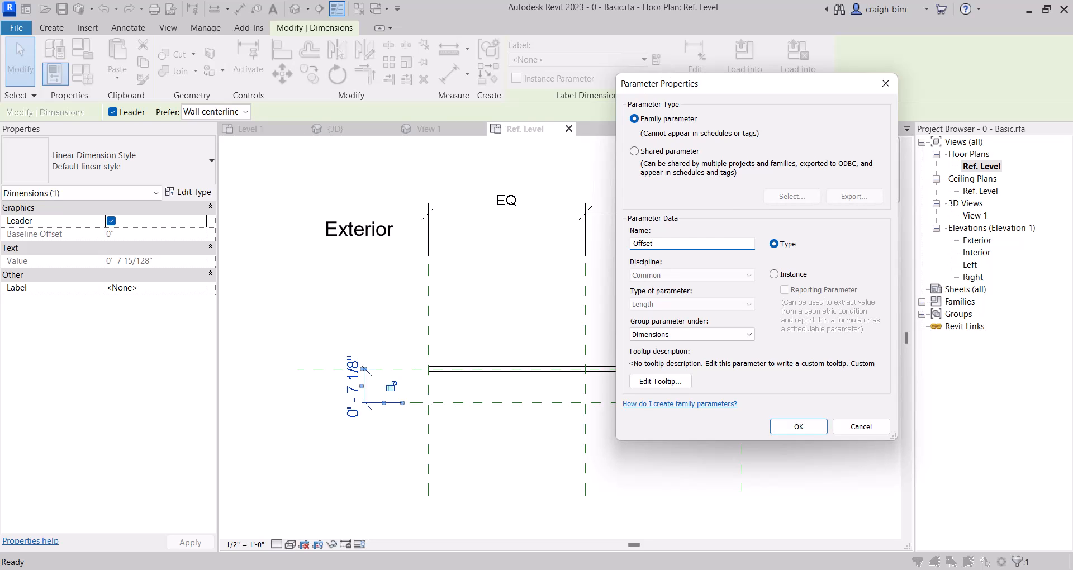
pyautogui.click(790, 426)
pyautogui.click(391, 482)
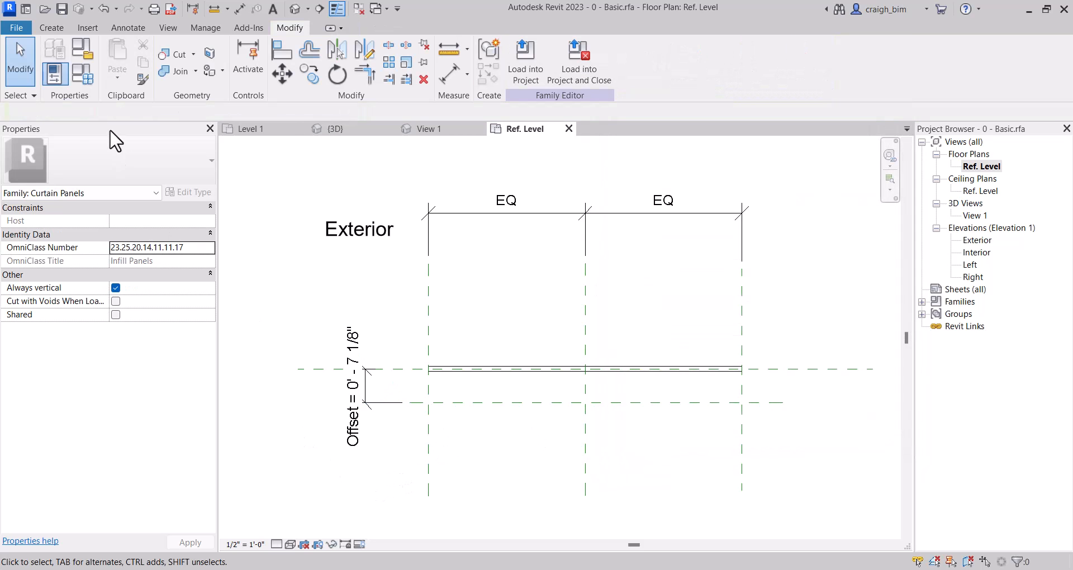
# - Save the family on the Desktop as 1 - Origin In Back and load it into the project
pyautogui.click(13, 30)
pyautogui.moveTo(33, 220)
pyautogui.click(173, 186)
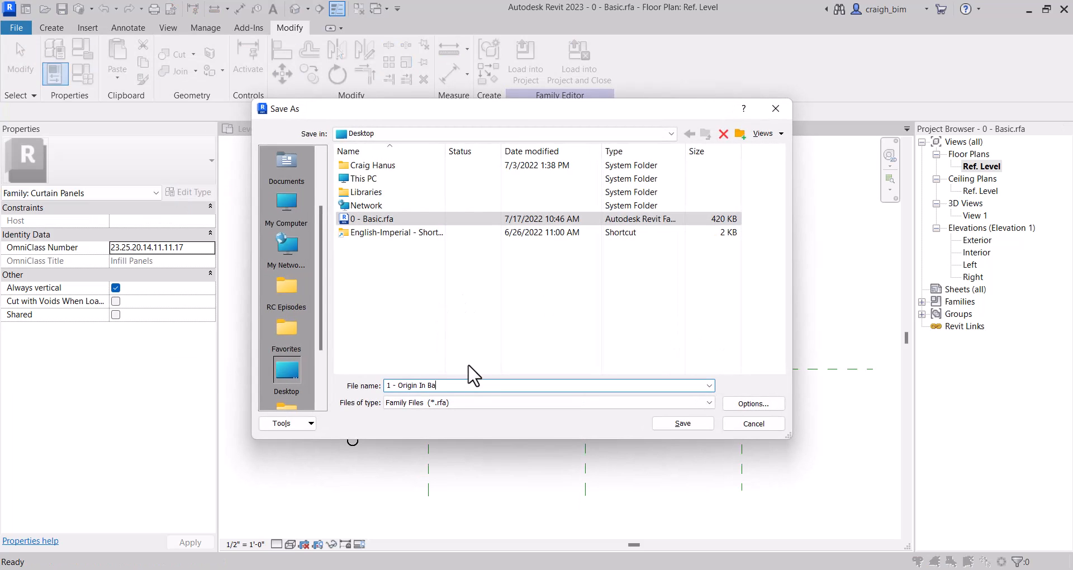
pyautogui.click(706, 419)
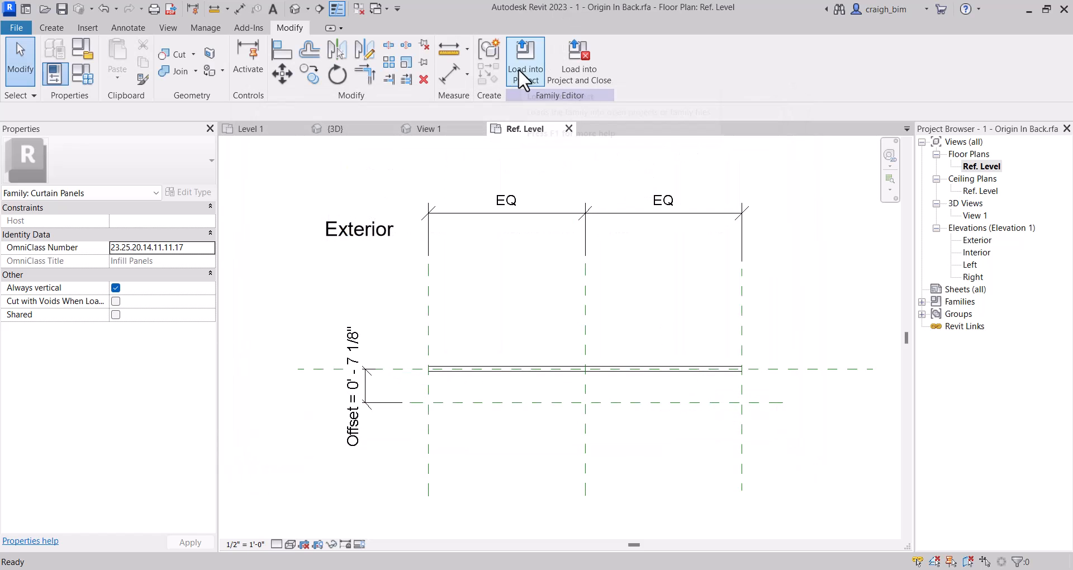
pyautogui.click(520, 66)
# - Change the unpinned glazed panel in the Level 1 plan to the type 1 - Origin In Back
pyautogui.scroll(-2, 607, 357)
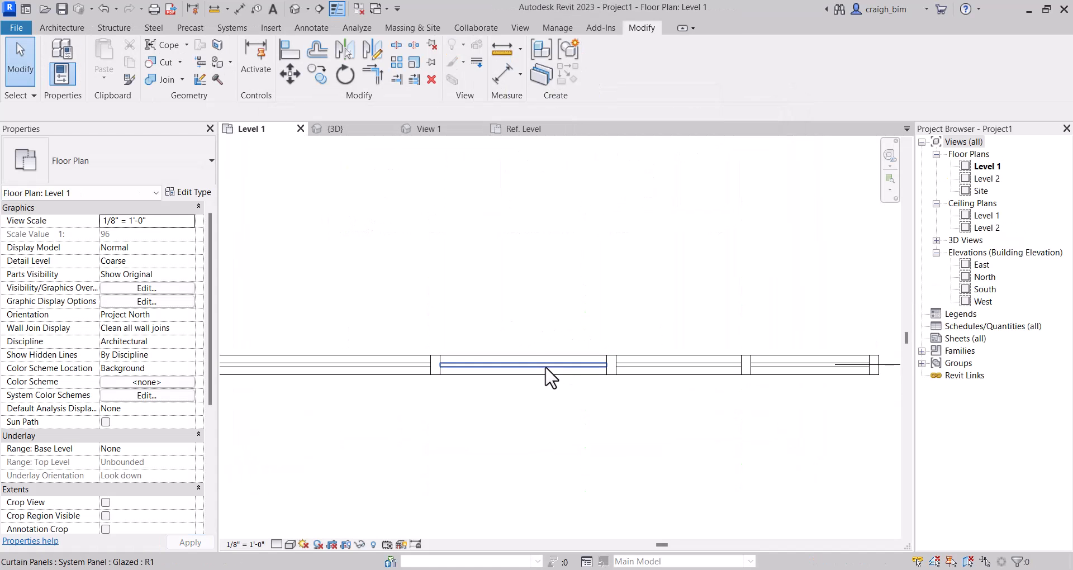
pyautogui.click(545, 364)
pyautogui.click(100, 177)
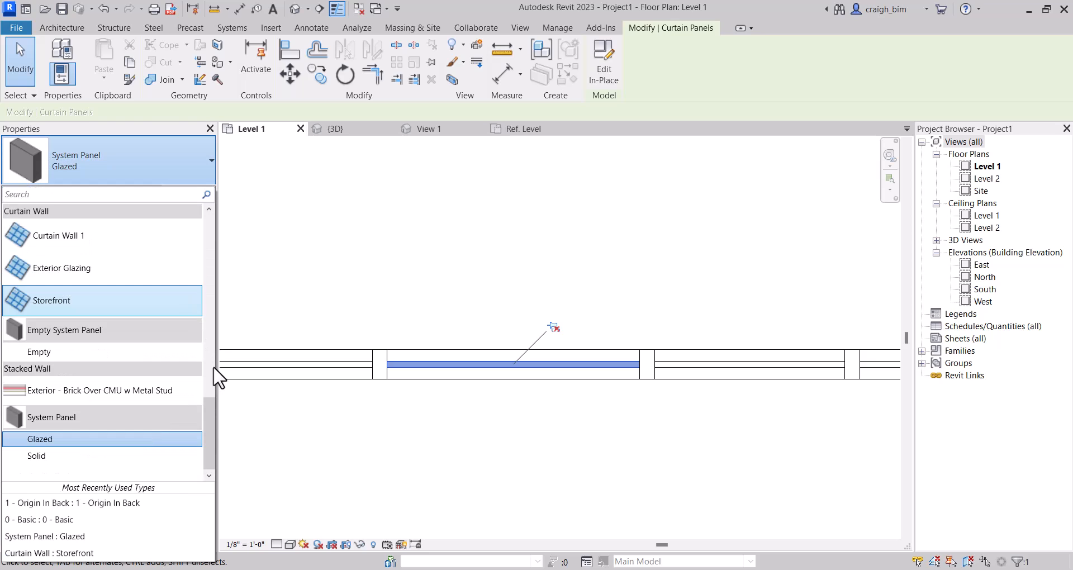
pyautogui.moveTo(210, 413); pyautogui.dragTo(209, 200)
pyautogui.click(50, 281)
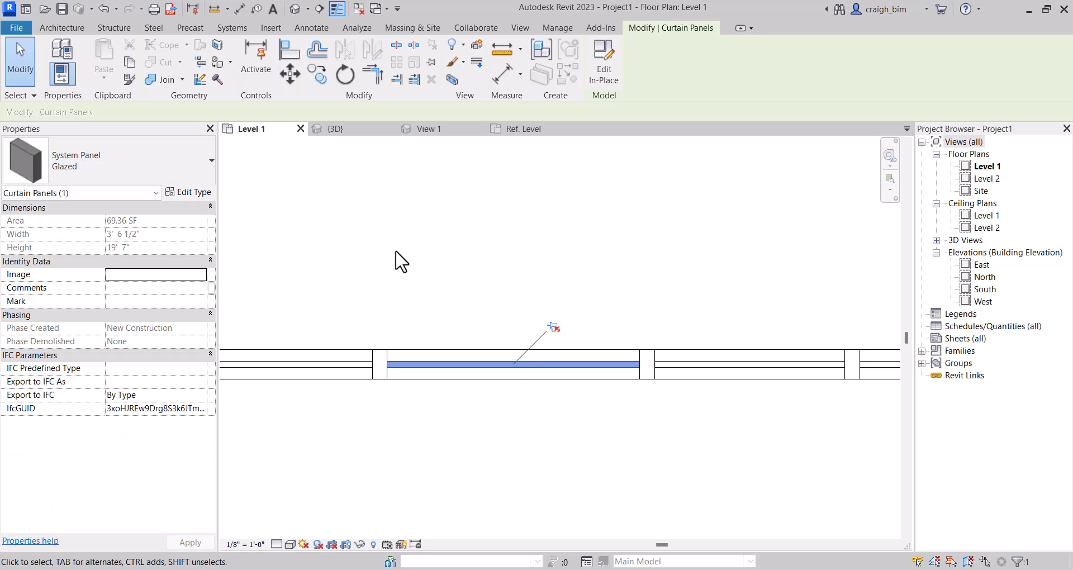
pyautogui.click(564, 278)
# - Set the Offset type parameter of the 1 - Origin In Back panel to 4" and apply it
pyautogui.scroll(3, 575, 384)
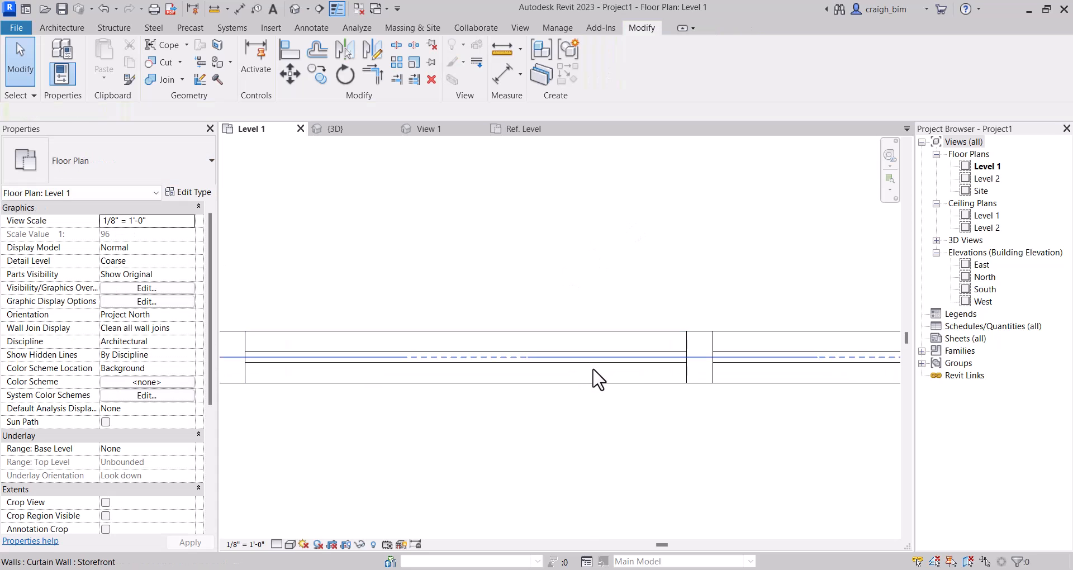
pyautogui.press('Tab')
pyautogui.press('Tab')
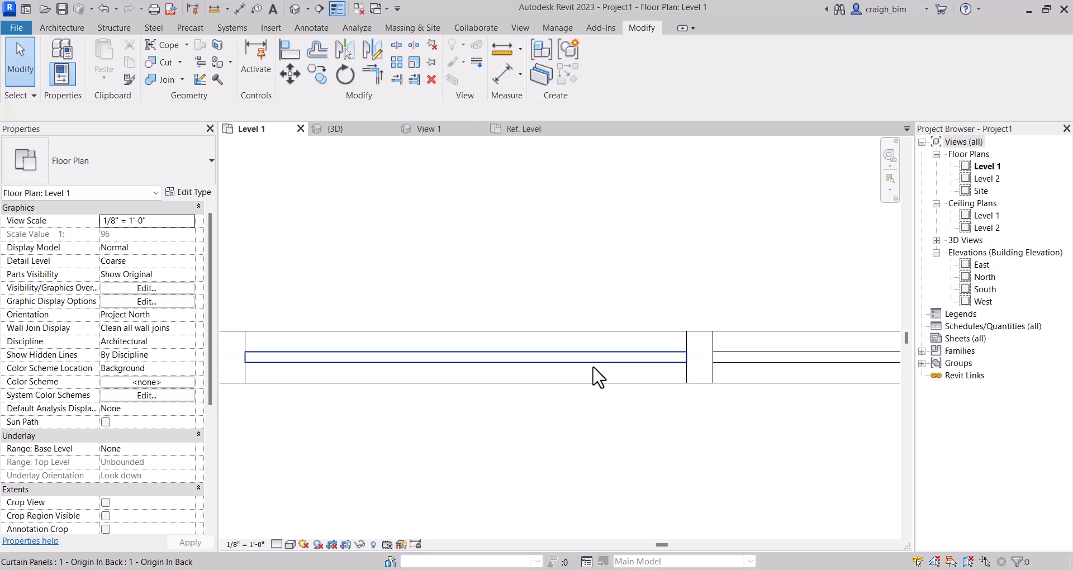
pyautogui.click(594, 368)
pyautogui.scroll(-2, 461, 401)
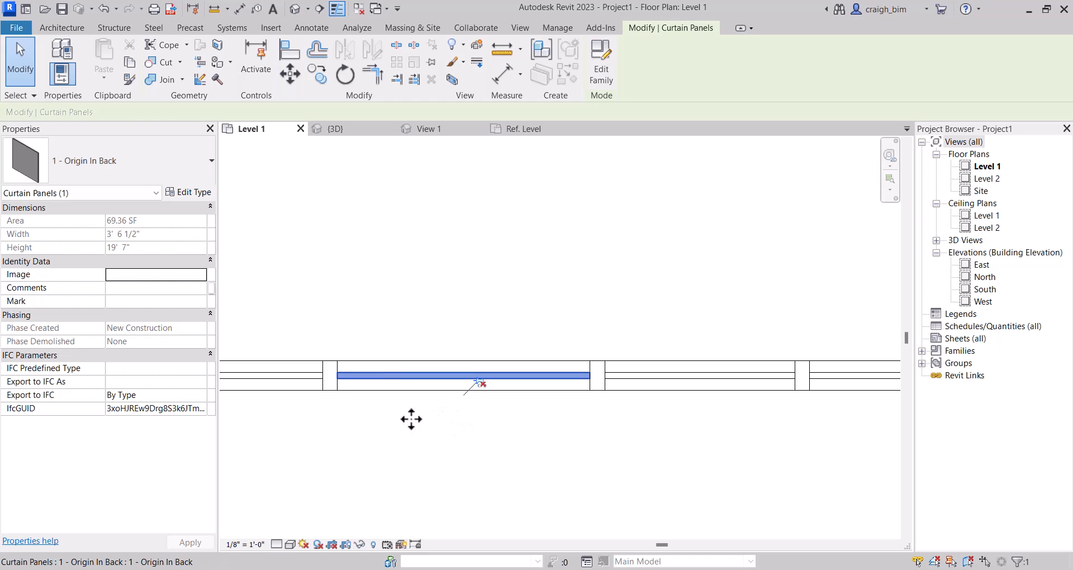
pyautogui.click(197, 193)
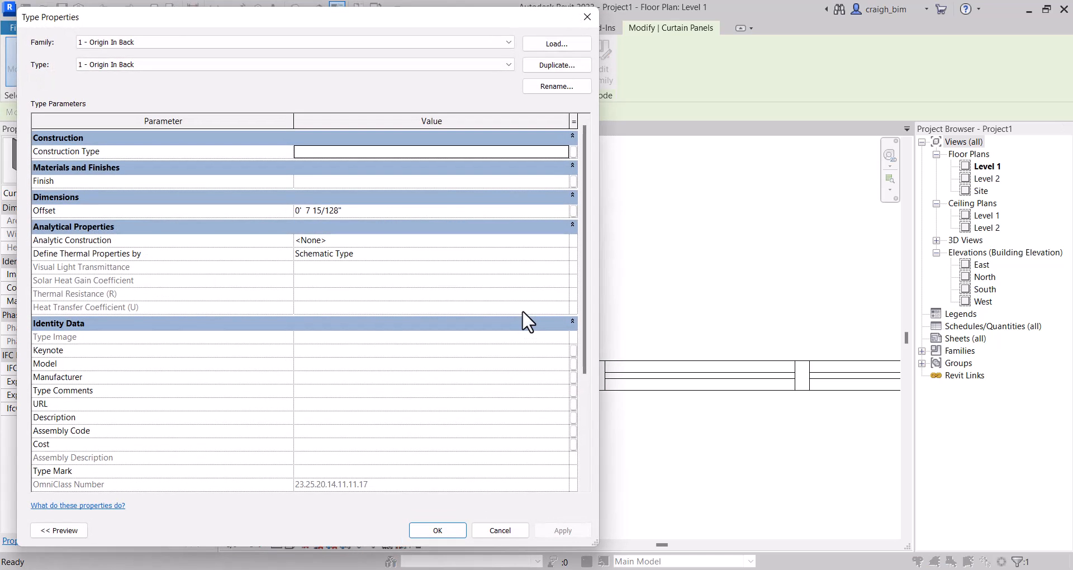
pyautogui.moveTo(401, 26)
pyautogui.mouseDown()
pyautogui.moveTo(890, 18)
pyautogui.moveTo(388, 17)
pyautogui.moveTo(405, 24)
pyautogui.mouseUp()
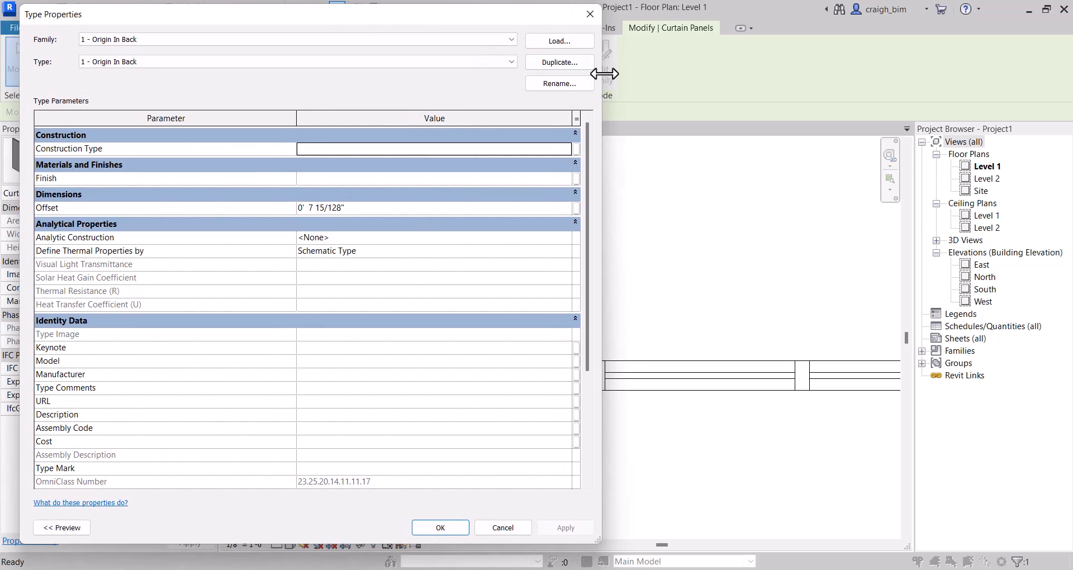
pyautogui.moveTo(604, 73); pyautogui.dragTo(411, 73)
pyautogui.click(298, 207)
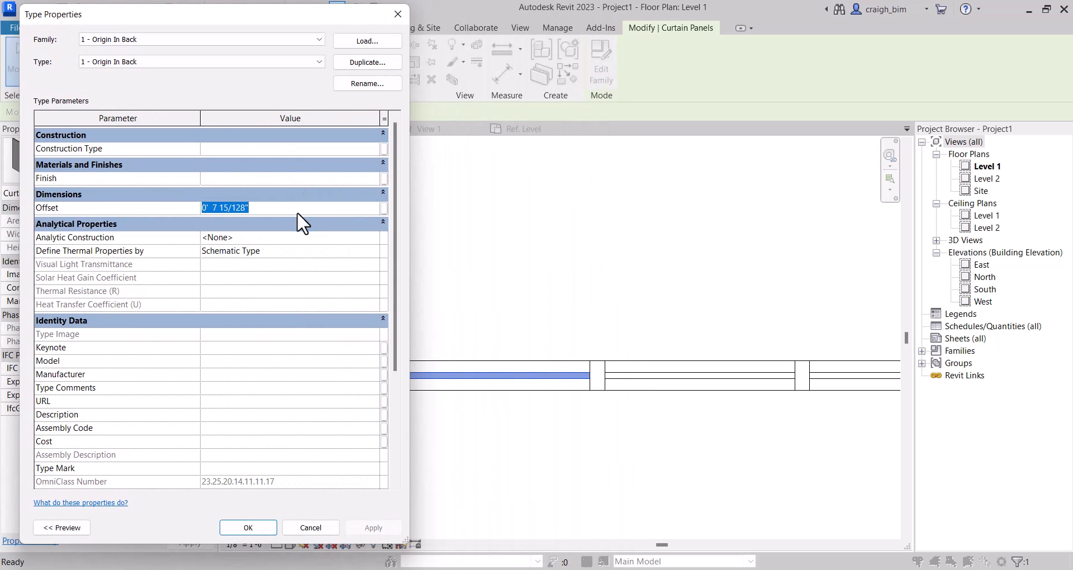
pyautogui.write('4')
pyautogui.press('Return')
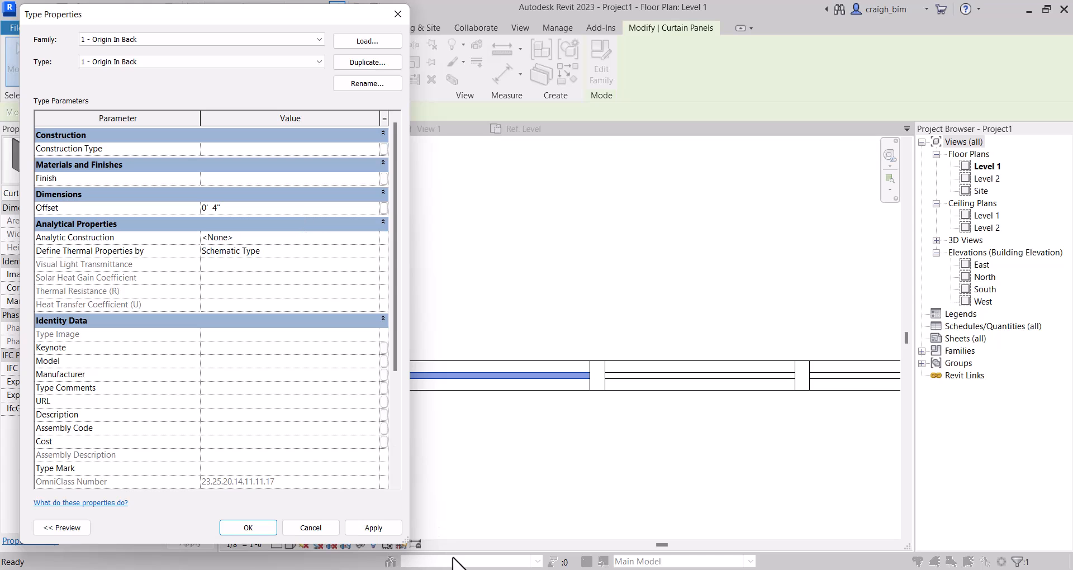
pyautogui.click(387, 527)
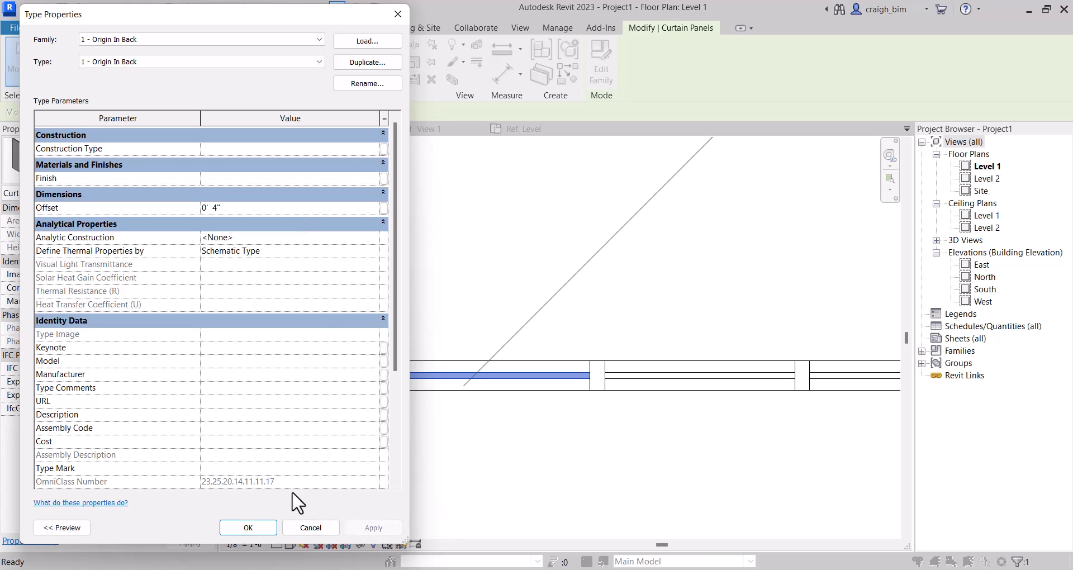
pyautogui.click(261, 525)
pyautogui.click(578, 452)
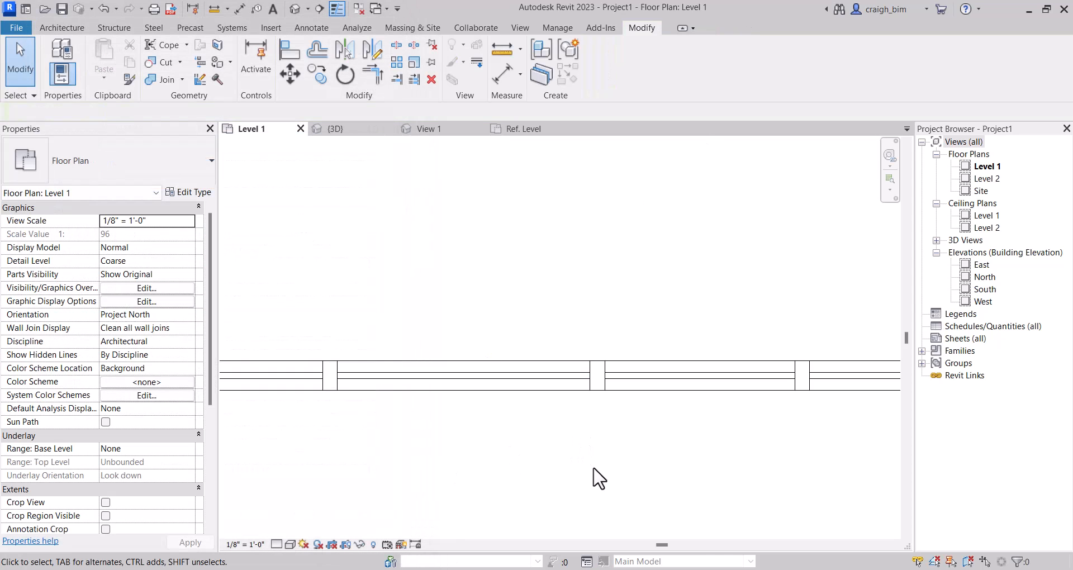
# - Close the inactive views, return to the family's Ref. Level plan and undo the Offset parameter, its dimension and the interior-side plane
pyautogui.click(361, 8)
pyautogui.click(343, 129)
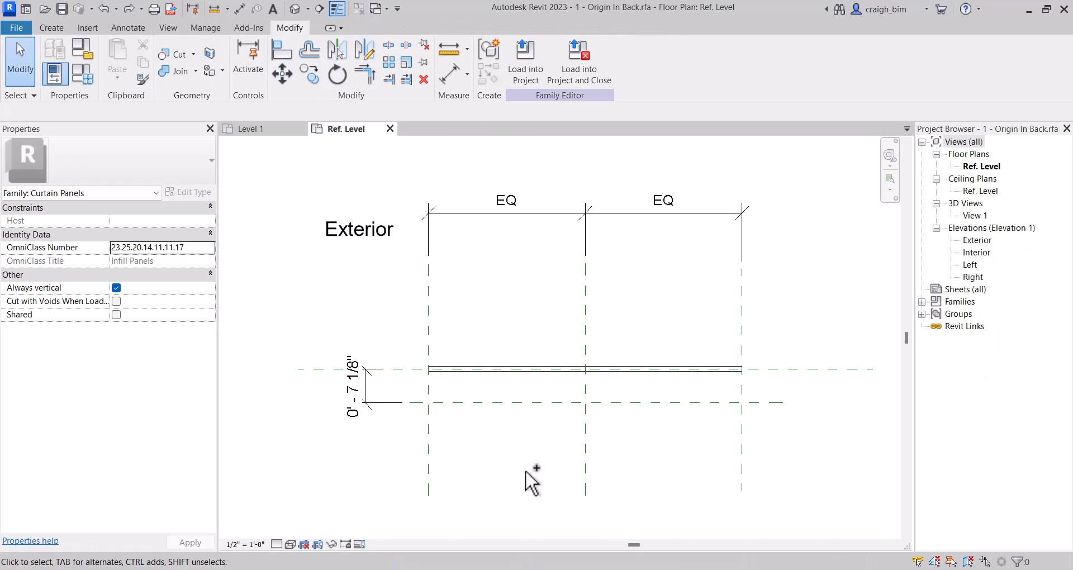
pyautogui.hotkey('ctrl', 'z')
pyautogui.hotkey('ctrl', 'z')
# - Draw a horizontal reference plane on the exterior side of the panel, about 8 13/32" from the panel's plane
pyautogui.press('r')
pyautogui.press('p')
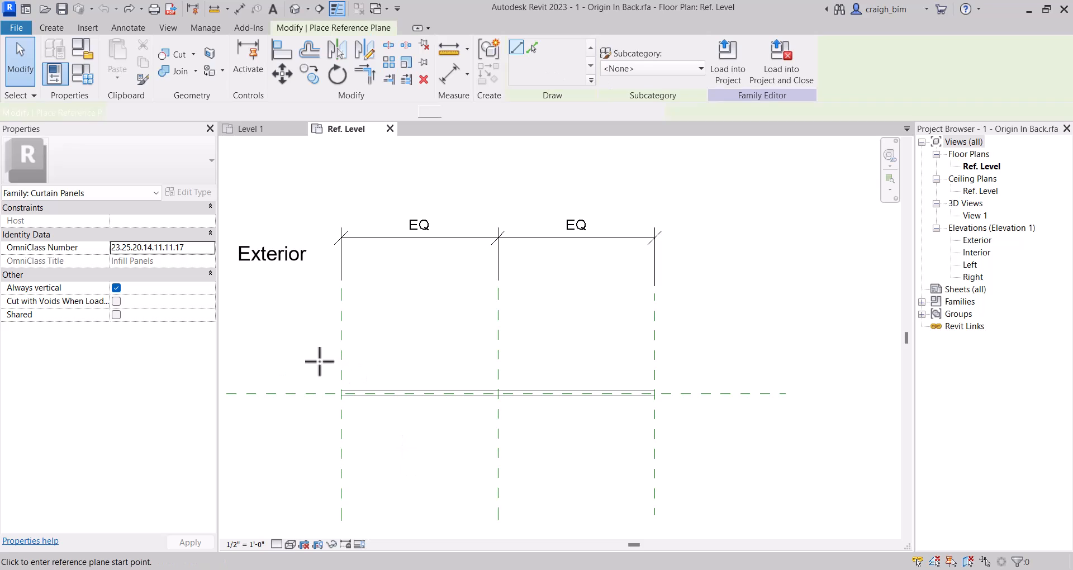
pyautogui.click(319, 352)
pyautogui.click(682, 352)
pyautogui.press('Escape')
pyautogui.press('Escape')
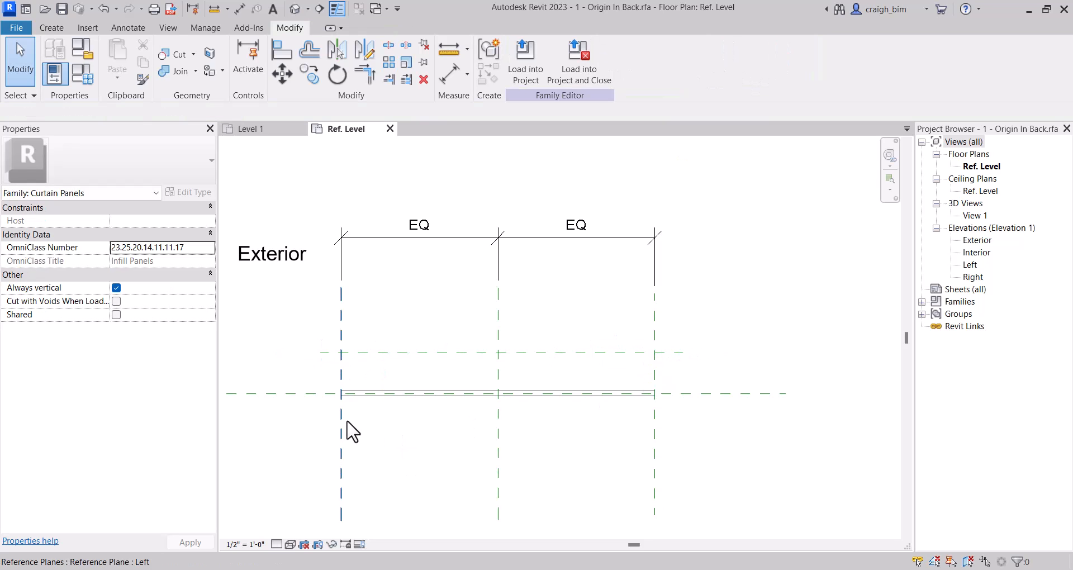
# - Place an aligned dimension between the panel's plane and the exterior-side reference plane
pyautogui.click(240, 8)
pyautogui.click(316, 394)
pyautogui.click(292, 352)
pyautogui.press('Escape')
pyautogui.press('Escape')
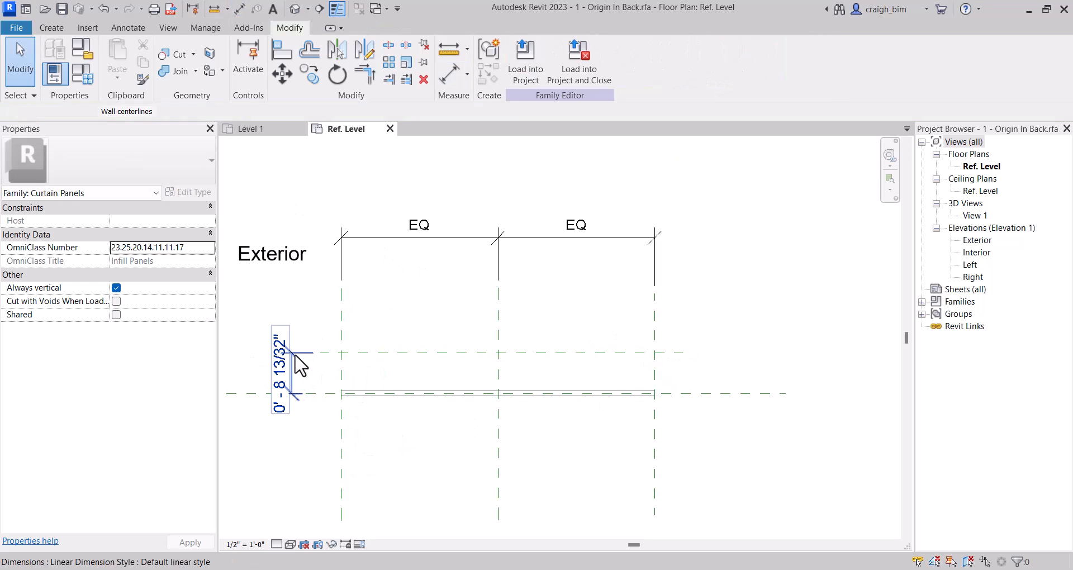
# - Label the exterior-side dimension with a new type-based family parameter named Offset
pyautogui.click(292, 355)
pyautogui.click(596, 61)
pyautogui.click(655, 60)
pyautogui.write('Off')
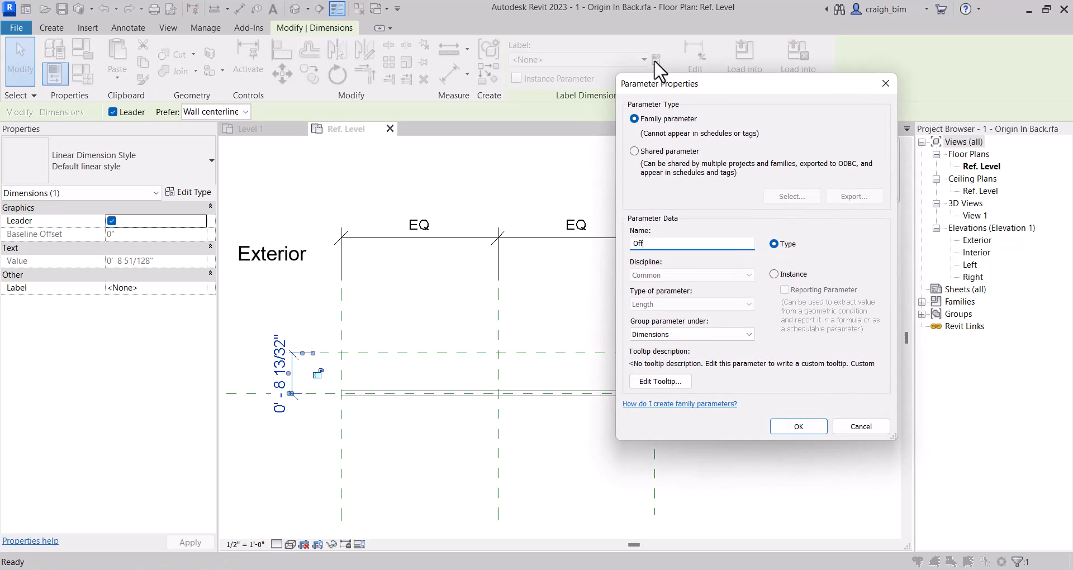
pyautogui.write('set')
pyautogui.press('Return')
pyautogui.click(342, 369)
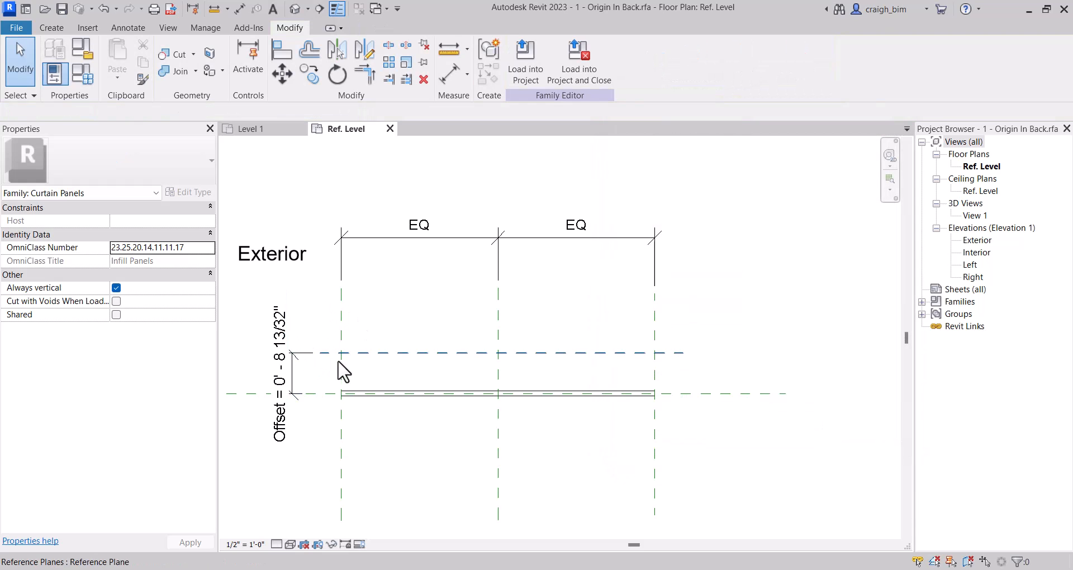
# - Try to name the new exterior-side reference plane Front
pyautogui.click(366, 391)
pyautogui.press('Escape')
pyautogui.click(438, 353)
pyautogui.click(647, 356)
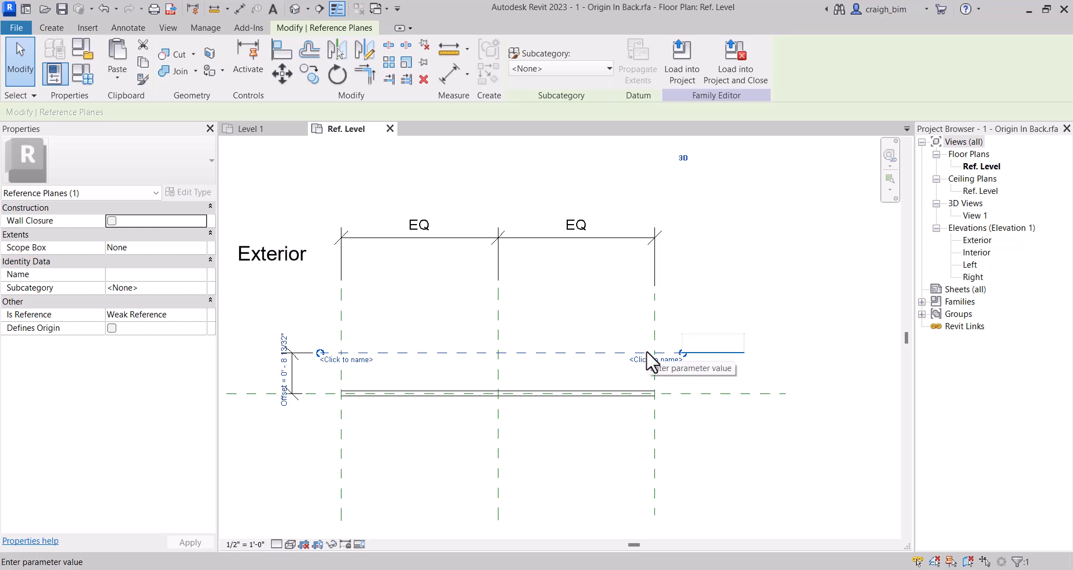
pyautogui.write('Front')
pyautogui.press('Return')
pyautogui.press('Escape')
# - Rename the panel's original Front reference plane to Center Front Back and set its reference type to Center (Front/Back)
pyautogui.click(782, 393)
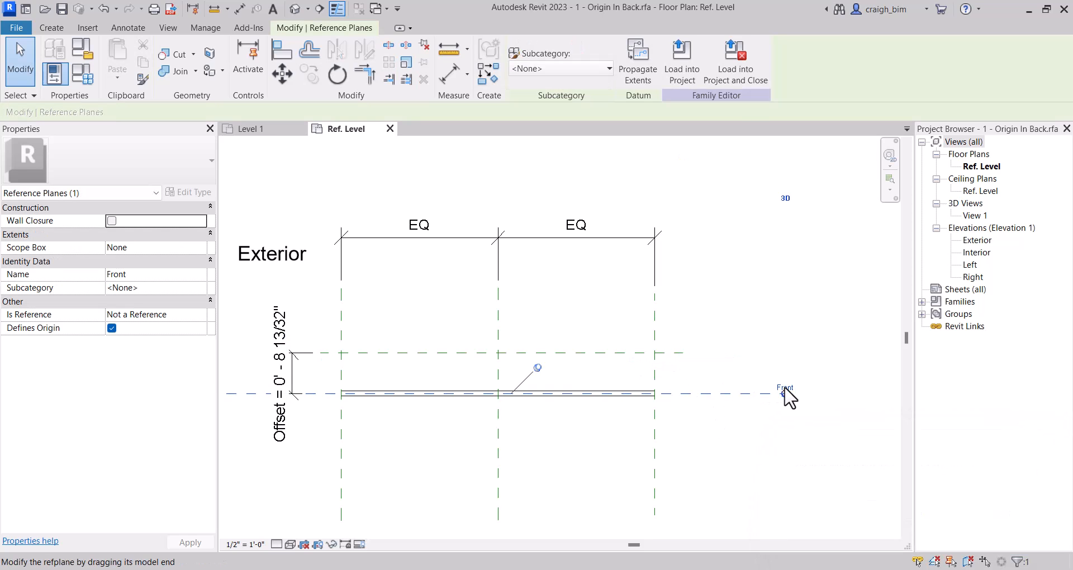
pyautogui.click(784, 387)
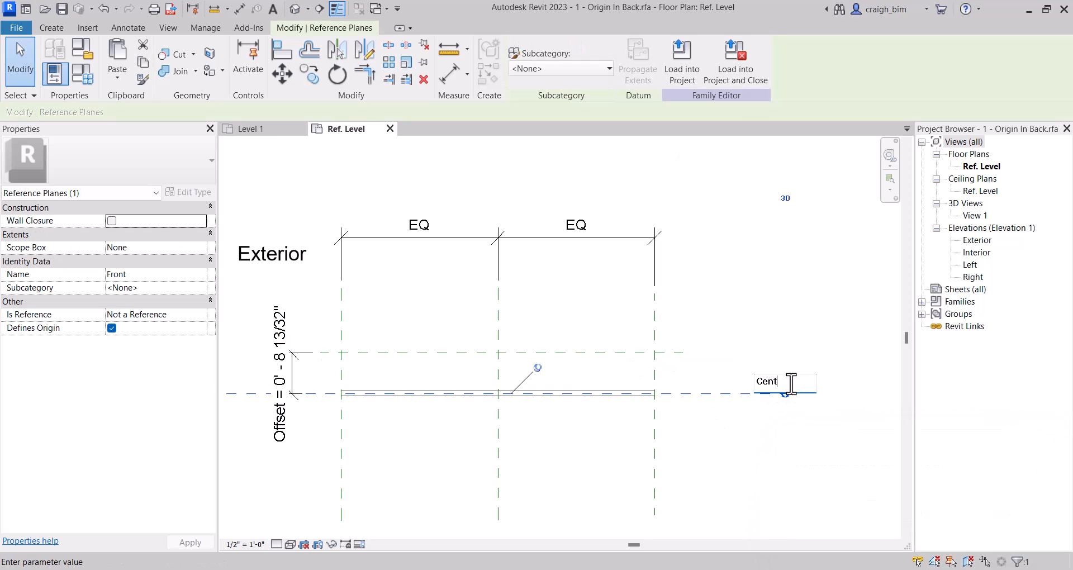
pyautogui.press('Return')
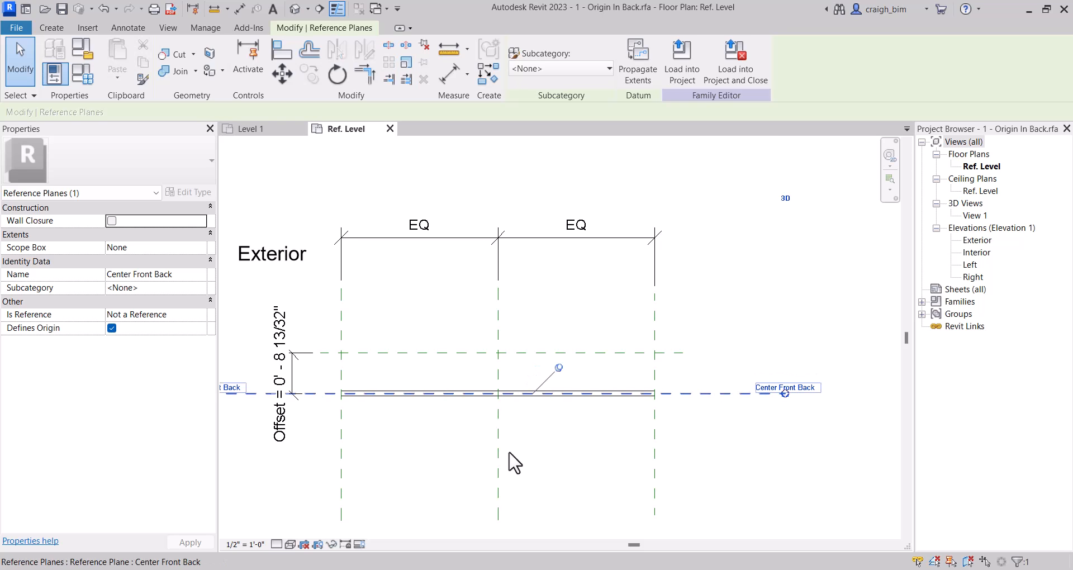
pyautogui.click(140, 313)
pyautogui.click(158, 372)
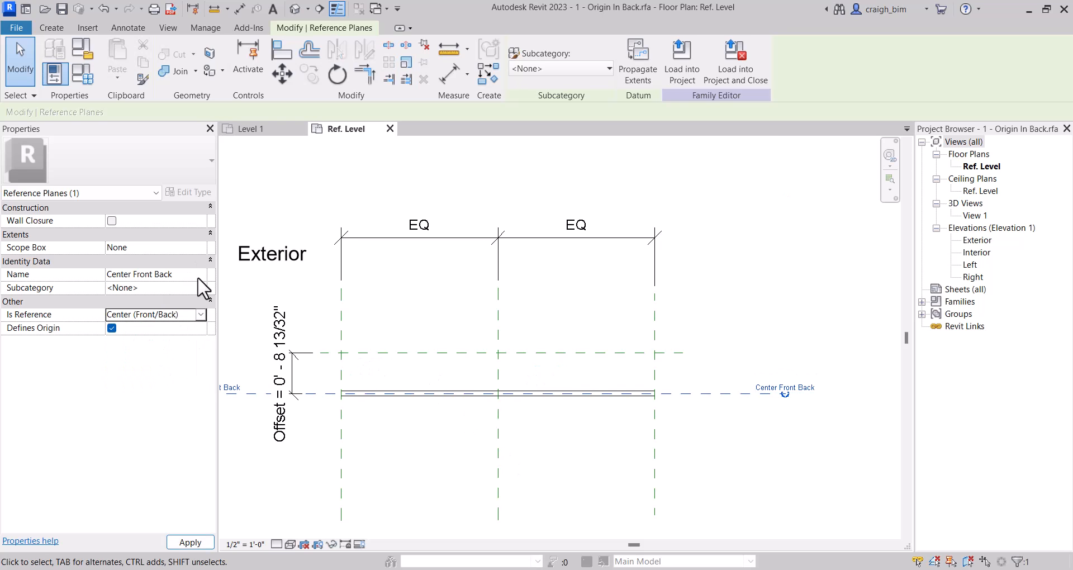
# - Set the exterior-side reference plane's reference type to Front and name the plane Front
pyautogui.click(676, 353)
pyautogui.click(201, 314)
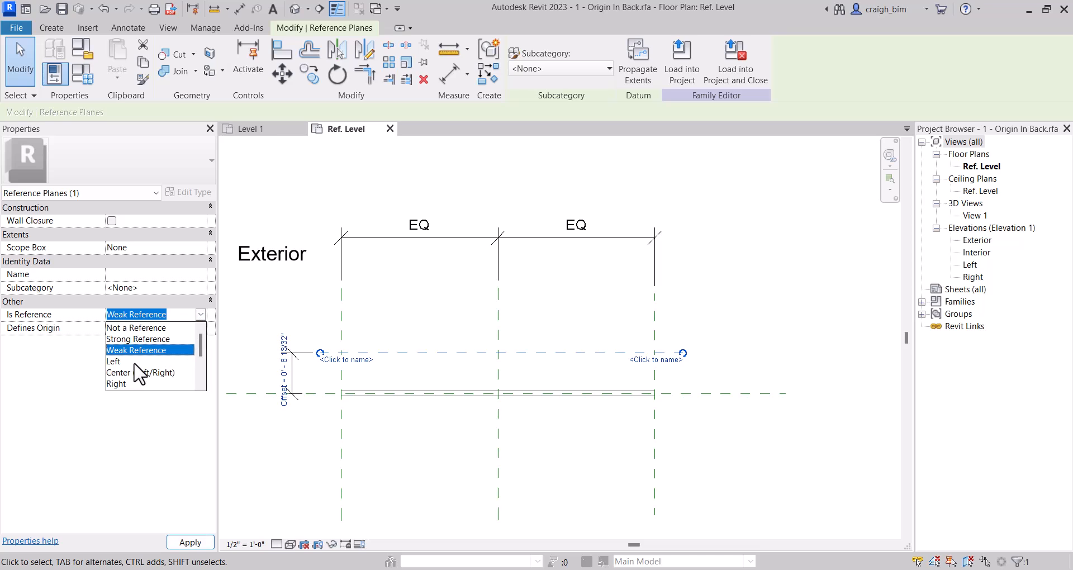
pyautogui.scroll(-1, 144, 371)
pyautogui.click(139, 362)
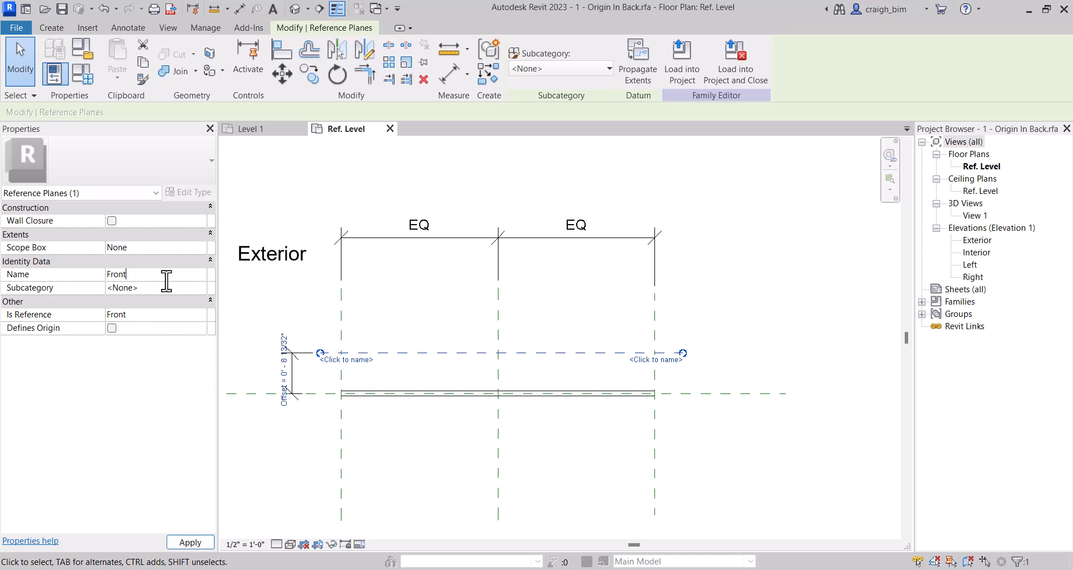
pyautogui.click(481, 393)
pyautogui.click(663, 65)
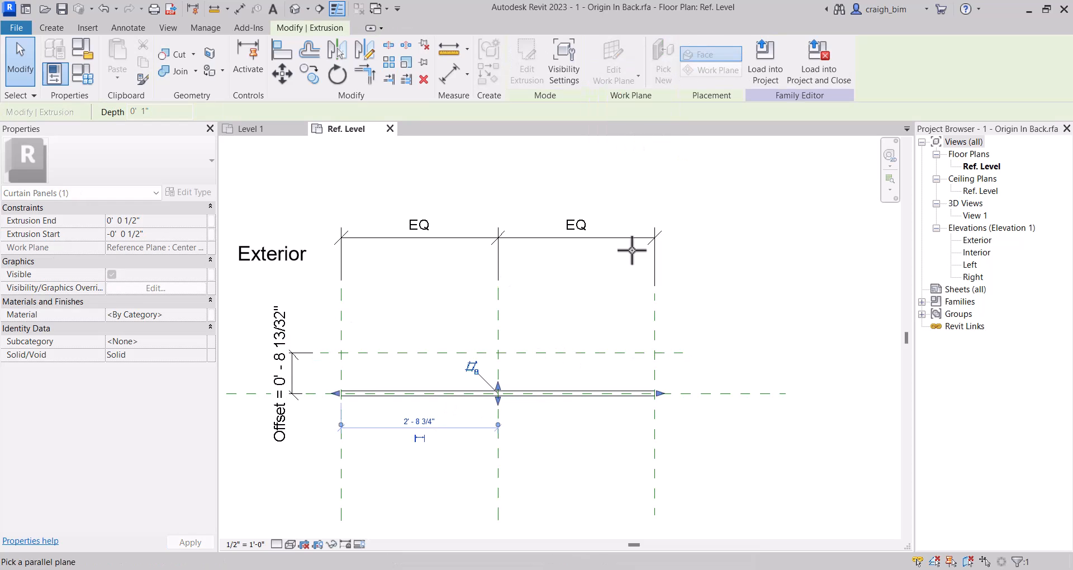
pyautogui.press('Escape')
pyautogui.press('Escape')
# - Change the glass extrusion's work plane to the exterior-side Front reference plane
pyautogui.click(599, 394)
pyautogui.click(625, 78)
pyautogui.click(631, 103)
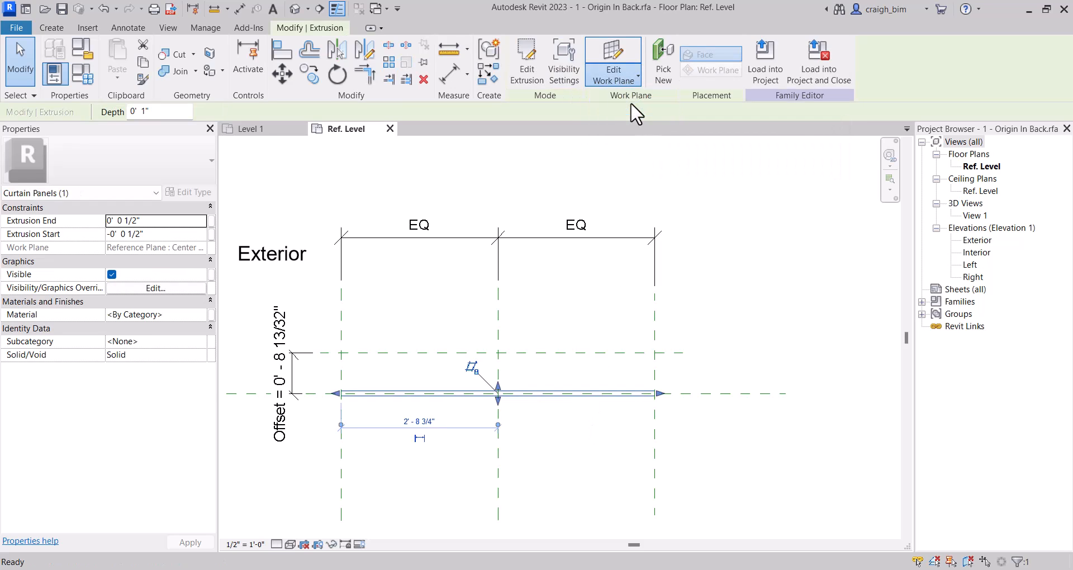
pyautogui.scroll(-2, 584, 300)
pyautogui.click(500, 388)
pyautogui.click(427, 488)
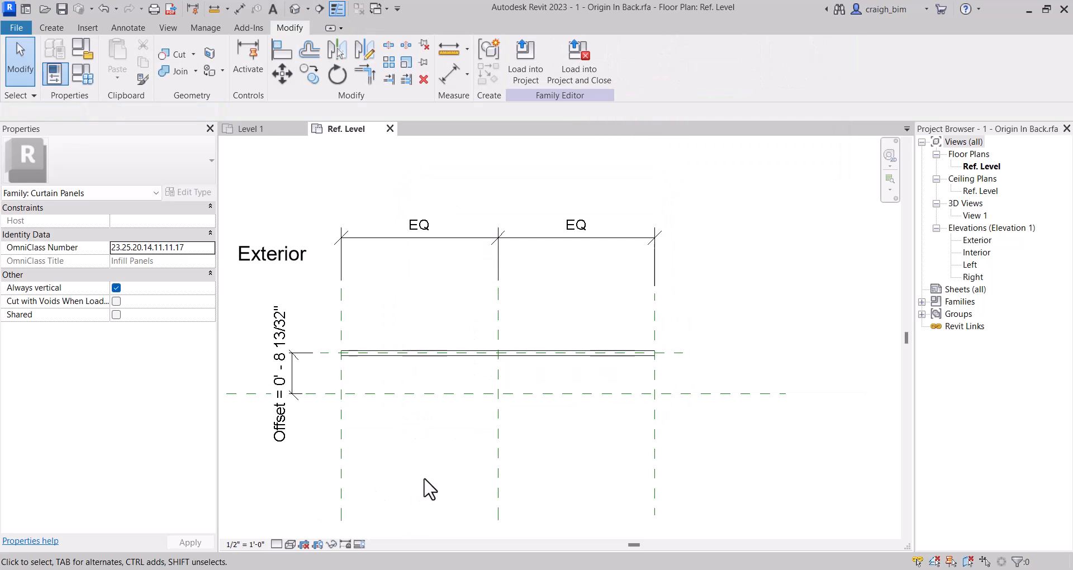
# - Set the labeled Offset dimension between the two reference planes to 4"
pyautogui.doubleClick(283, 416)
pyautogui.write('4')
pyautogui.press('Return')
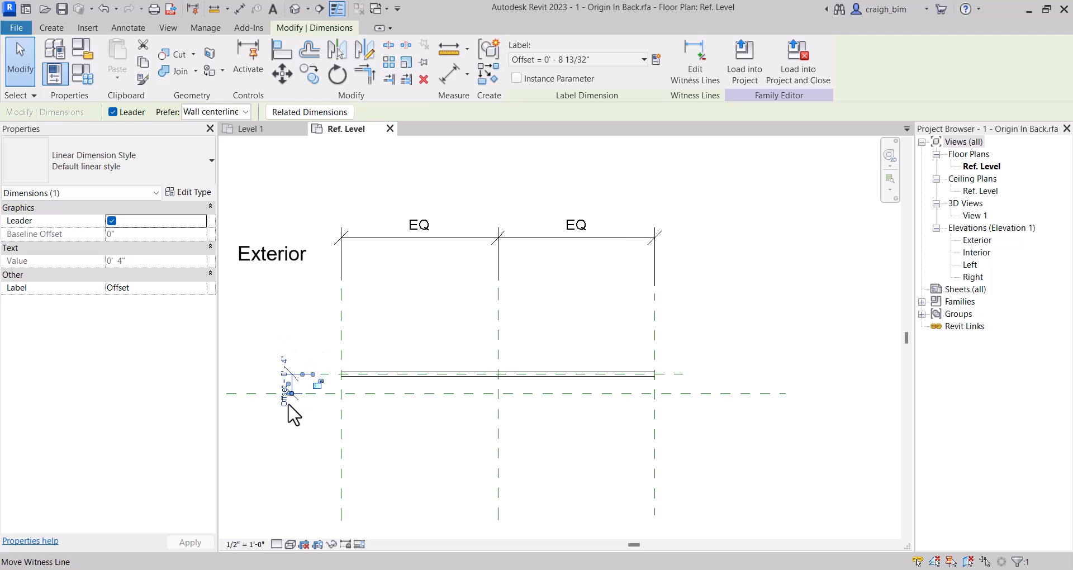
pyautogui.click(714, 432)
# - Save the panel family as 2 - New Front and load it into the project
pyautogui.scroll(-1, 713, 432)
pyautogui.click(6, 28)
pyautogui.moveTo(34, 211)
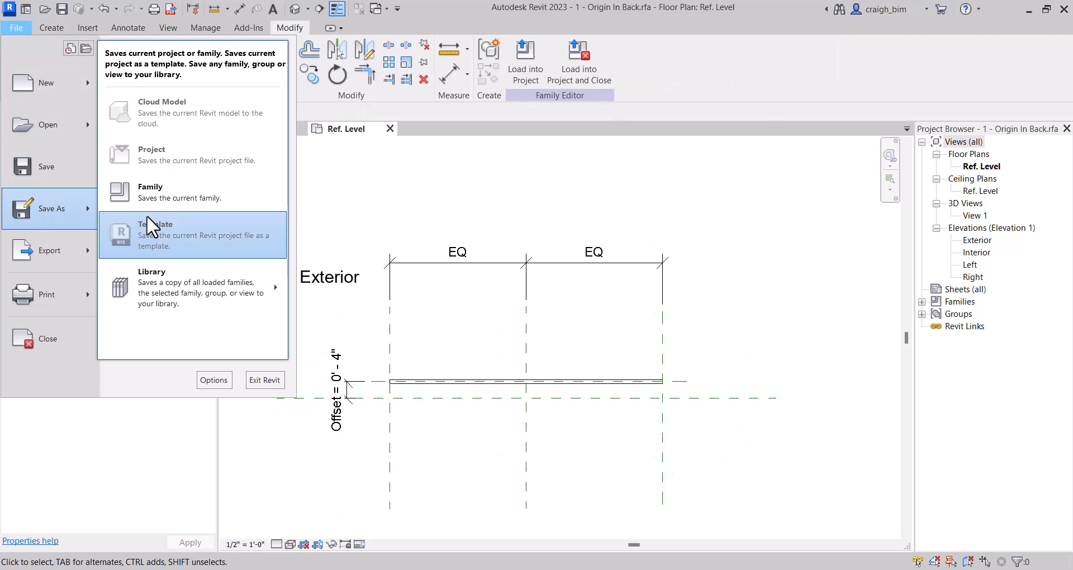
pyautogui.click(146, 216)
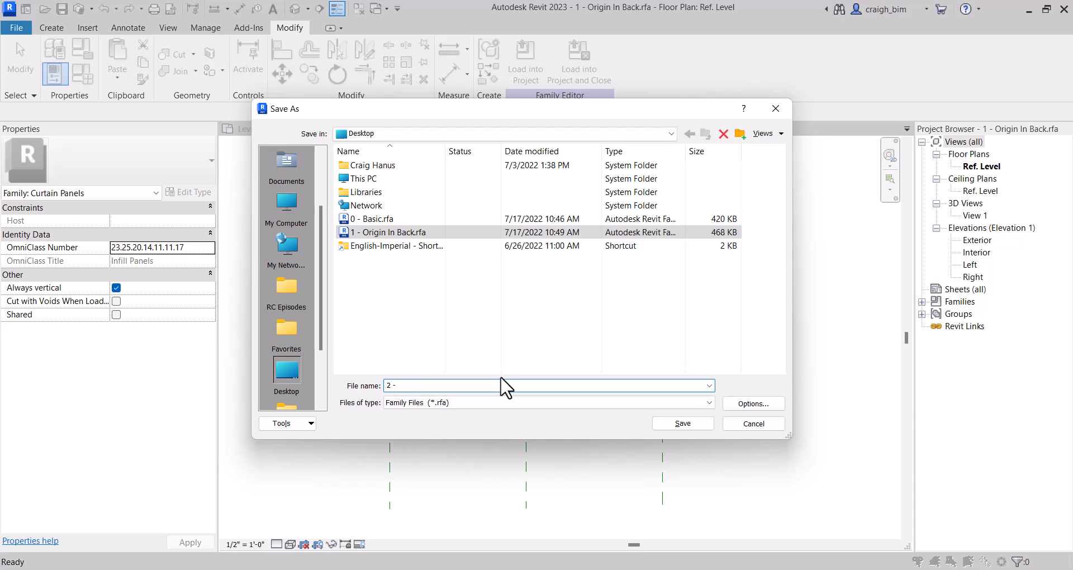
pyautogui.write('2 - New Front')
pyautogui.press('Return')
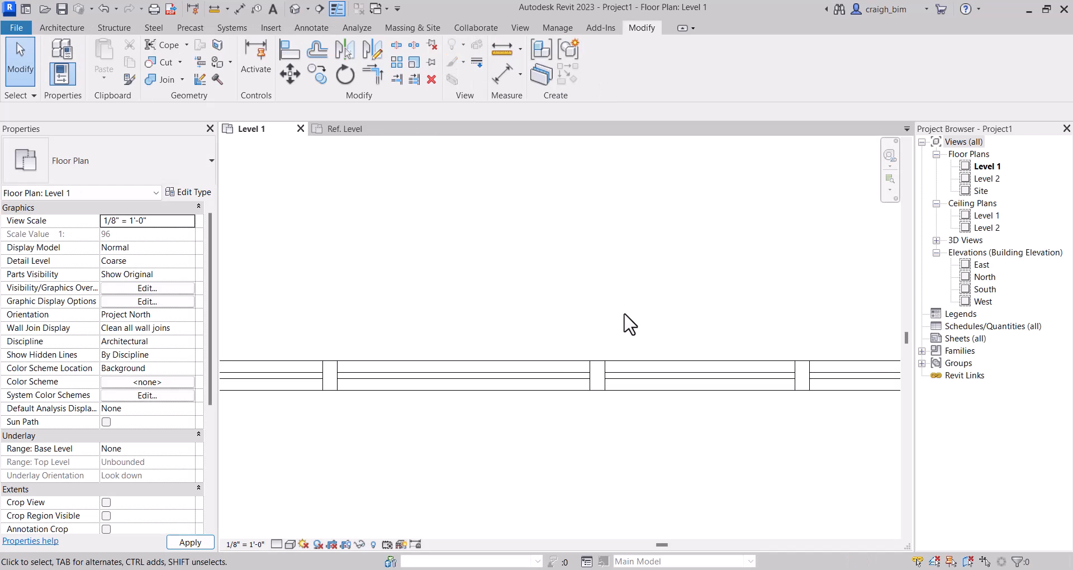
# - Add a curtain grid line that splits the wide storefront bay into segments of about 5'-6" and 4'-2"
pyautogui.click(556, 386)
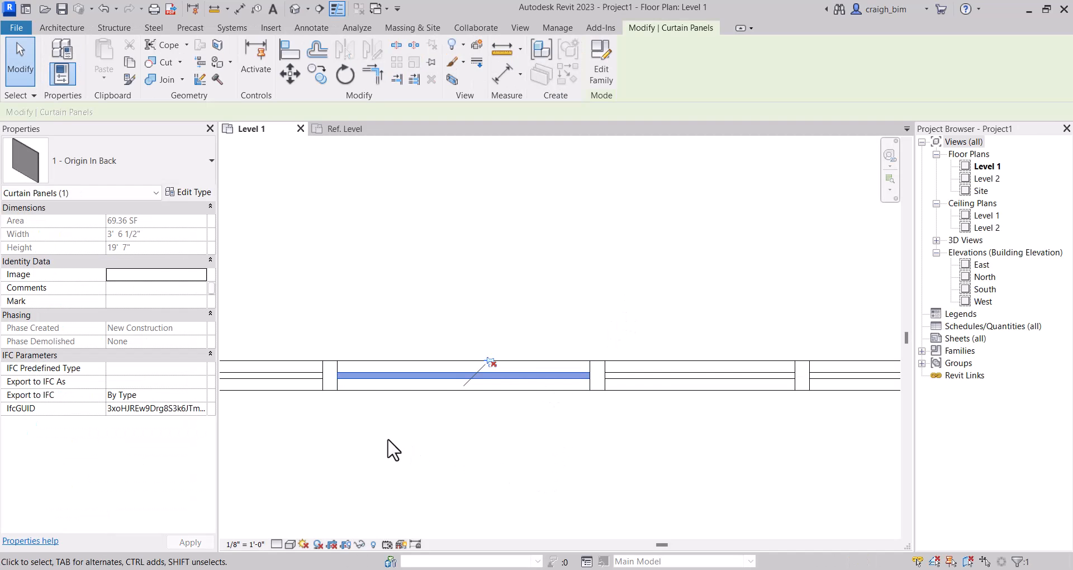
pyautogui.moveTo(427, 450); pyautogui.dragTo(726, 464, button='middle')
pyautogui.moveTo(581, 447); pyautogui.dragTo(716, 435, button='middle')
pyautogui.scroll(-2, 716, 435)
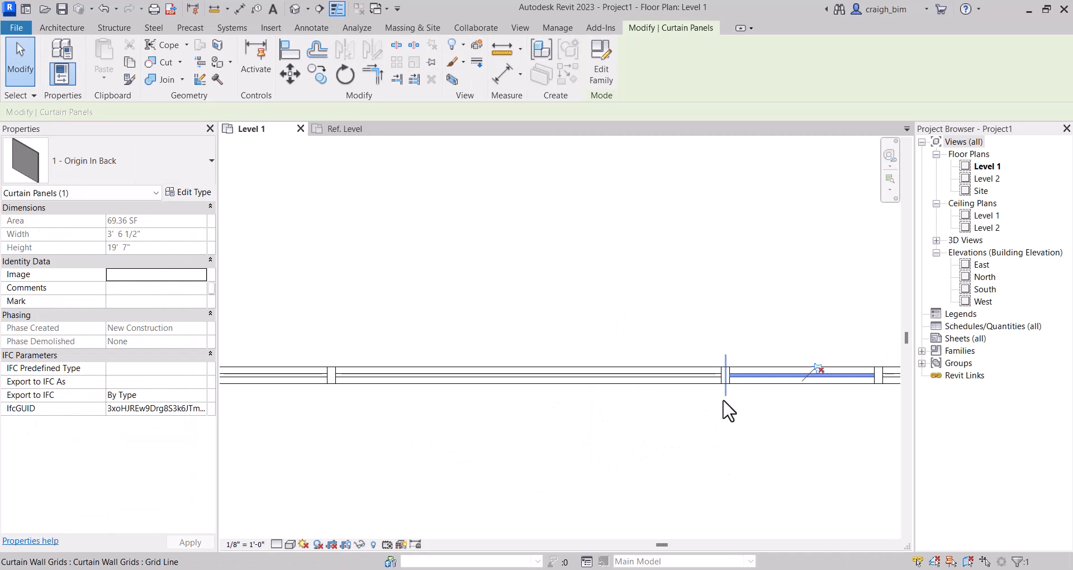
pyautogui.click(725, 408)
pyautogui.press('c')
pyautogui.press('g')
pyautogui.click(556, 376)
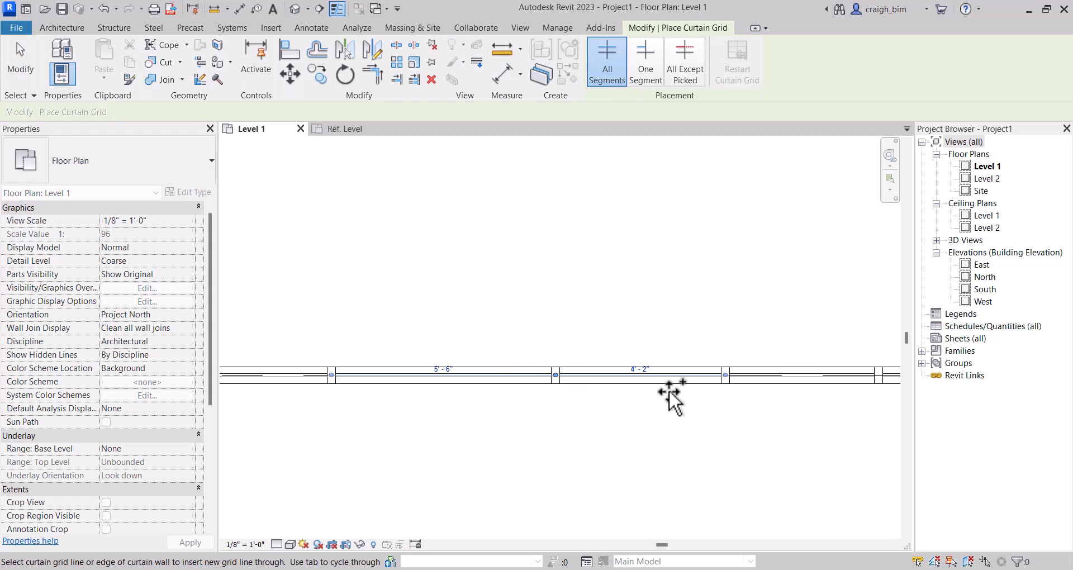
pyautogui.press('Escape')
# - Unpin the glazed panel in the narrower new bay and change its type to 2 - New Front
pyautogui.scroll(2, 704, 385)
pyautogui.click(705, 386)
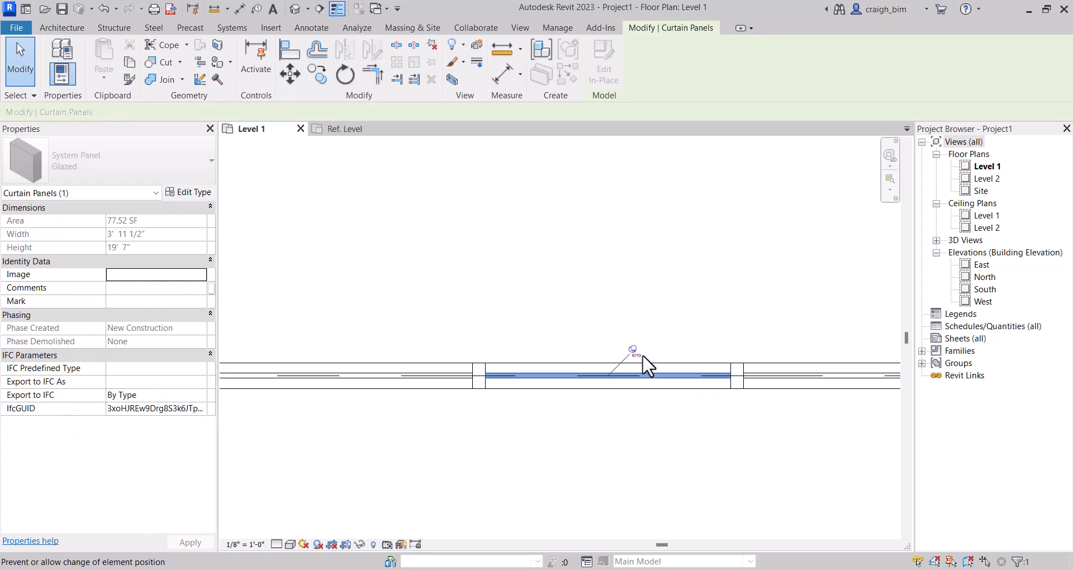
pyautogui.click(114, 179)
pyautogui.scroll(5, 148, 218)
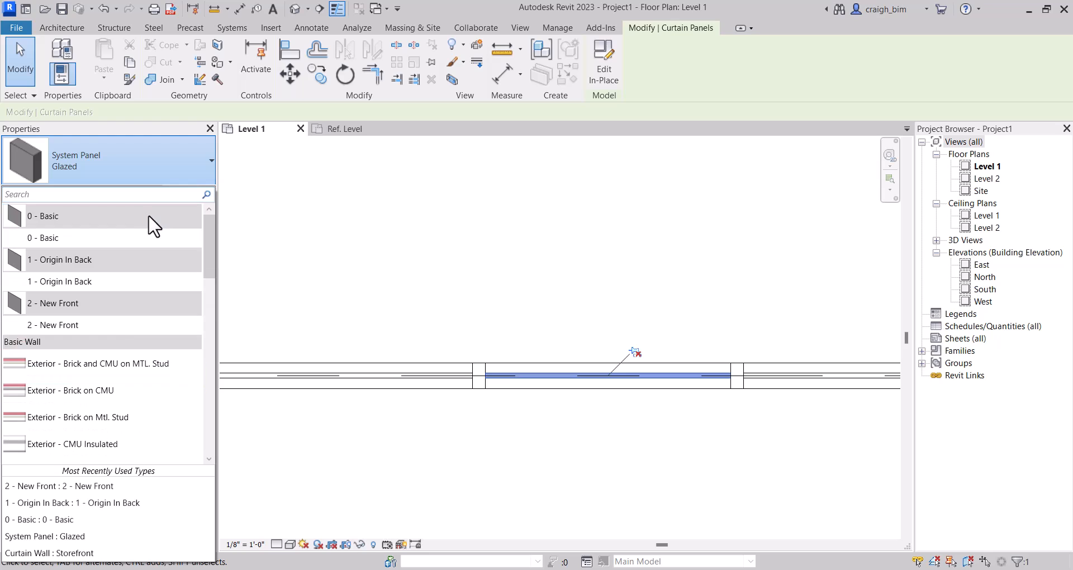
pyautogui.click(119, 319)
pyautogui.moveTo(758, 273); pyautogui.dragTo(805, 272, button='middle')
pyautogui.press('Escape')
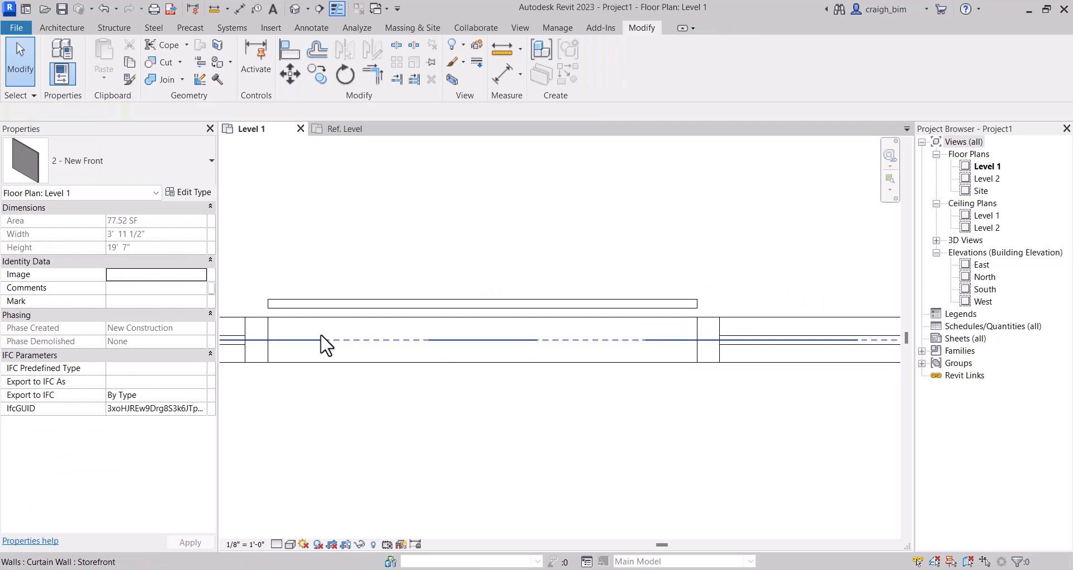
# - Set the Offset type parameter of the 2 - New Front panel to 2"
pyautogui.click(307, 307)
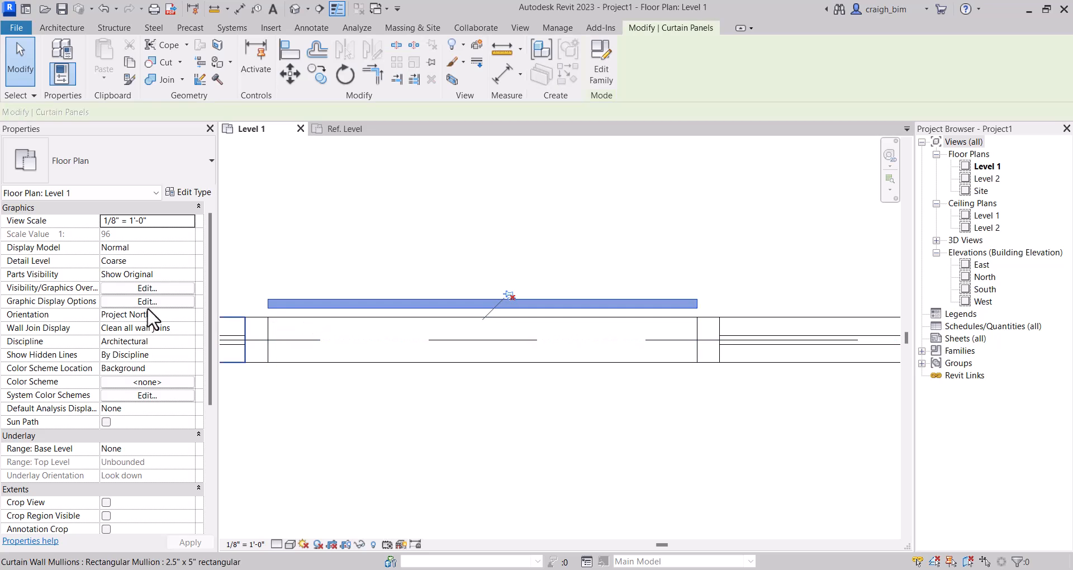
pyautogui.click(192, 193)
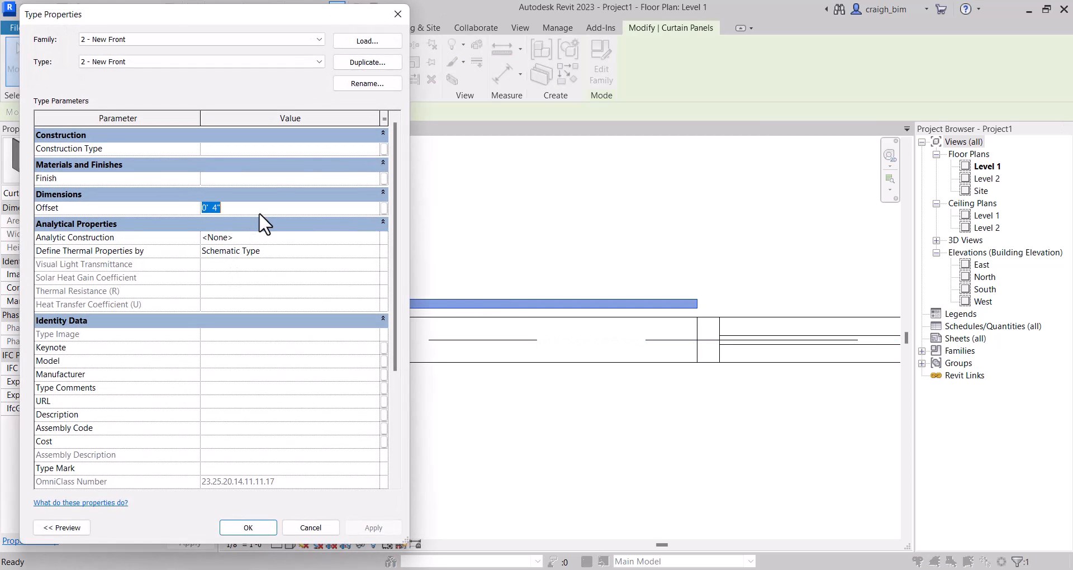
pyautogui.write('2')
pyautogui.press('Return')
pyautogui.click(273, 526)
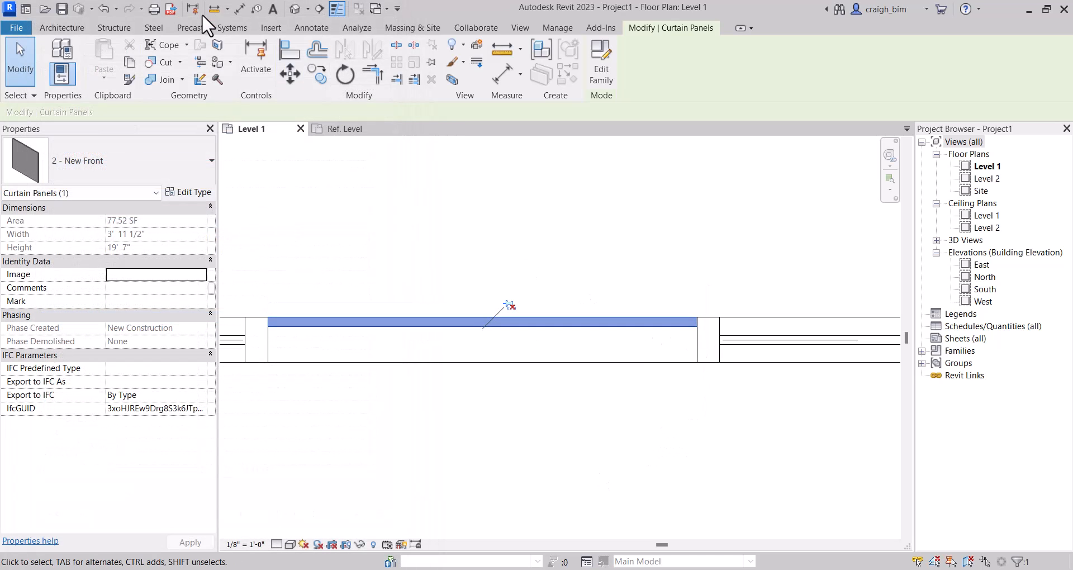
pyautogui.click(240, 9)
pyautogui.scroll(3, 760, 318)
pyautogui.press('Escape')
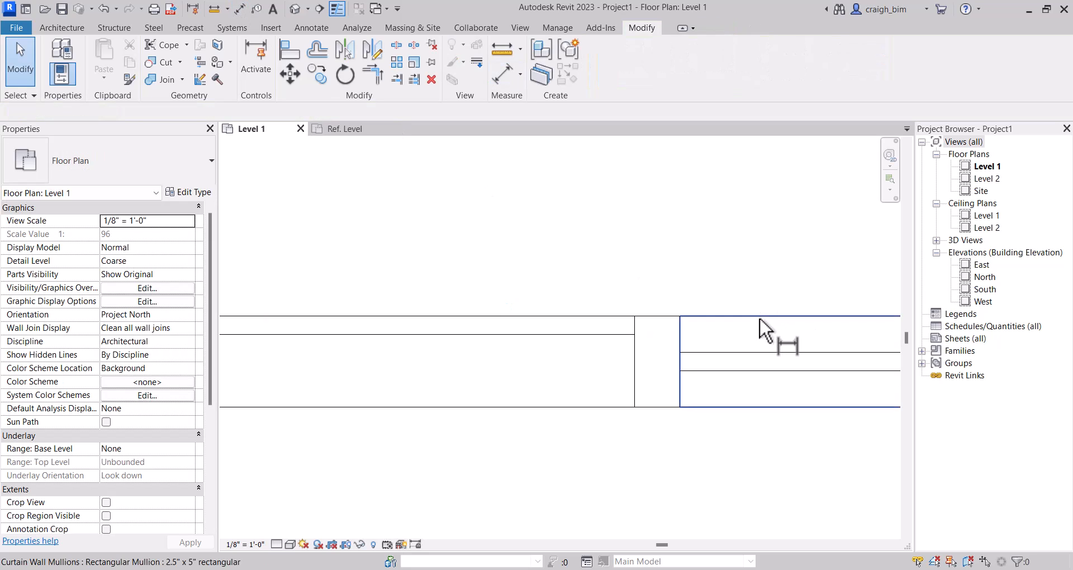
# - Draw a detail-line rectangle about 7 1/2" by 2" from the panel's centerline endpoint to the wall's centerline
pyautogui.press('d')
pyautogui.press('l')
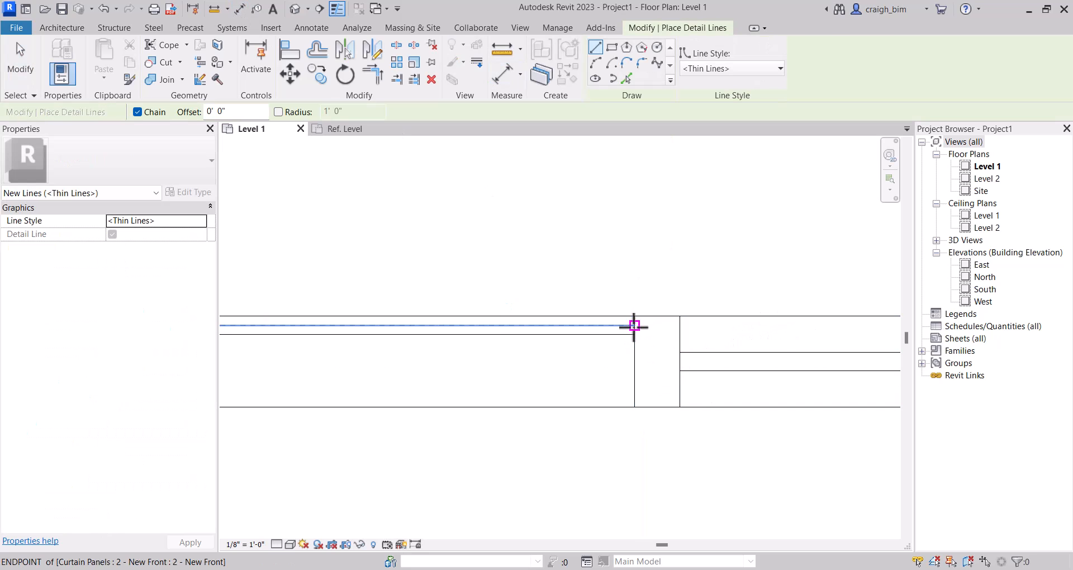
pyautogui.click(634, 326)
pyautogui.click(498, 325)
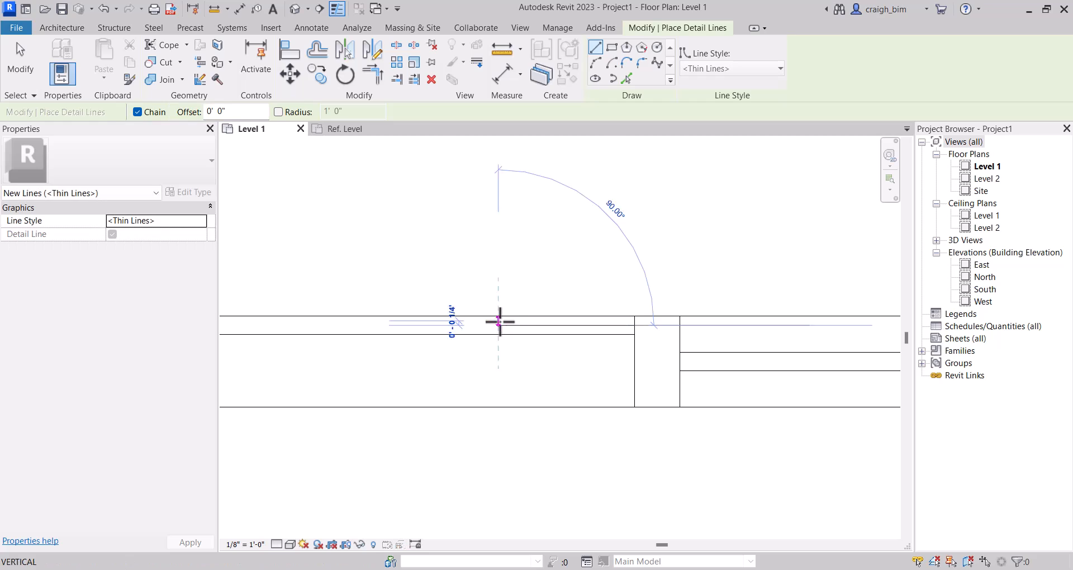
pyautogui.click(498, 362)
pyautogui.click(634, 362)
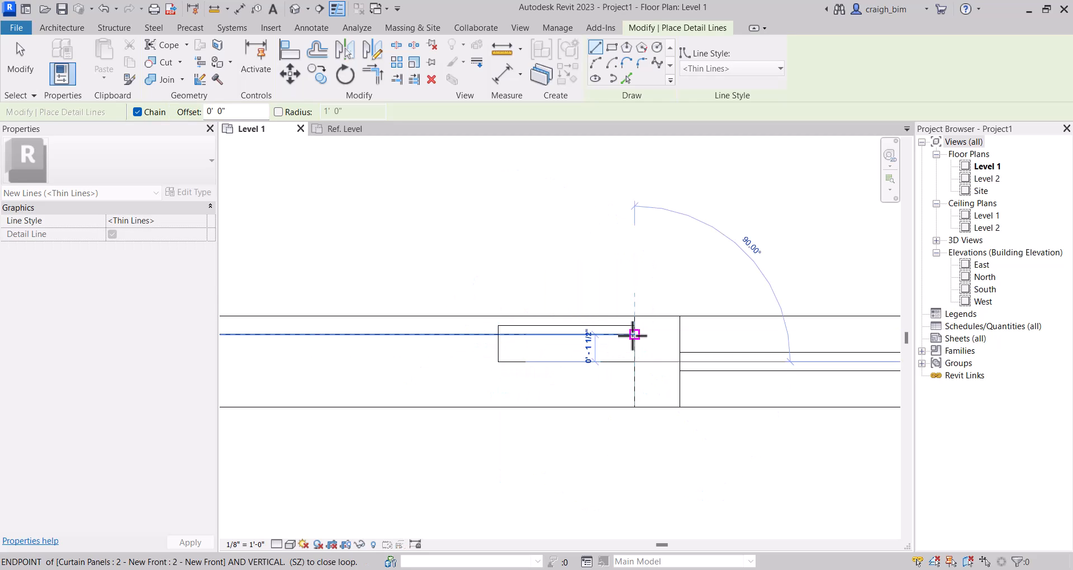
pyautogui.click(634, 325)
pyautogui.press('Escape')
# - Check the distance between the rectangle's long sides, and delete the detail lines
pyautogui.click(539, 326)
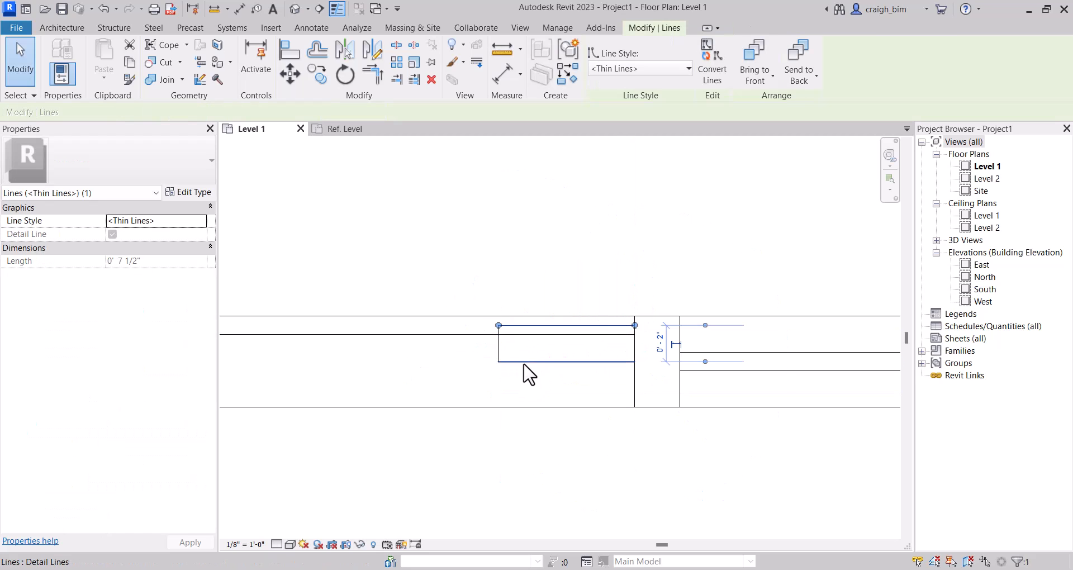
pyautogui.press('Escape')
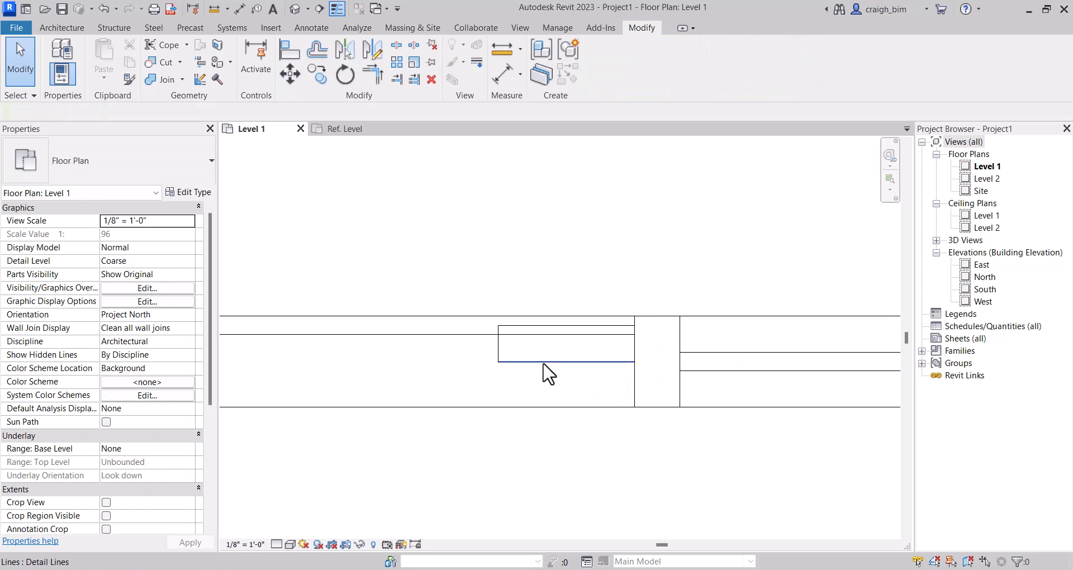
pyautogui.click(543, 362)
pyautogui.press('Delete')
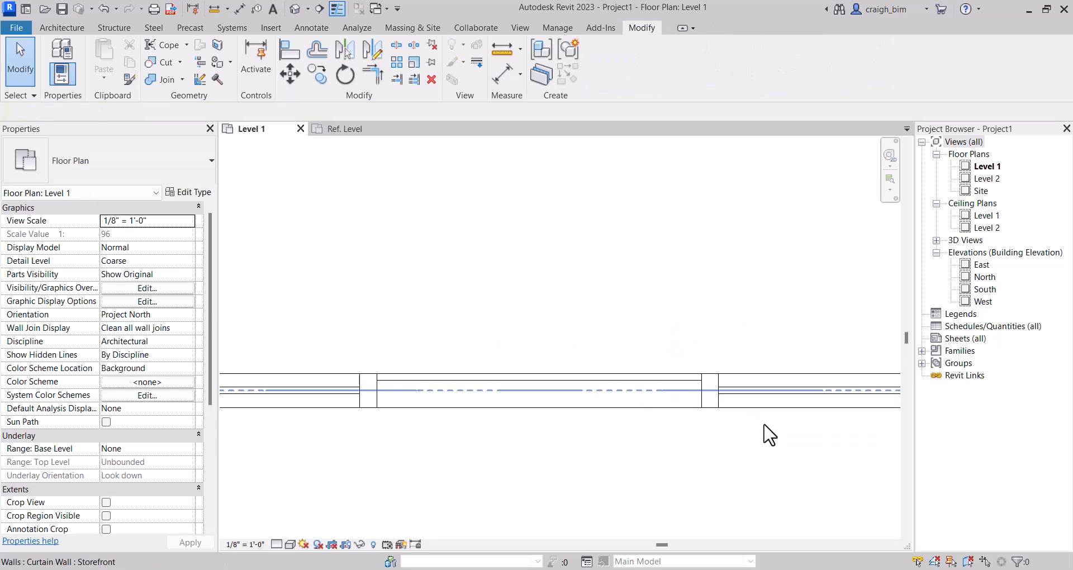
# - Place a vertical flip control on the exterior side of the glass at the center plane of the New Front family
pyautogui.click(696, 389)
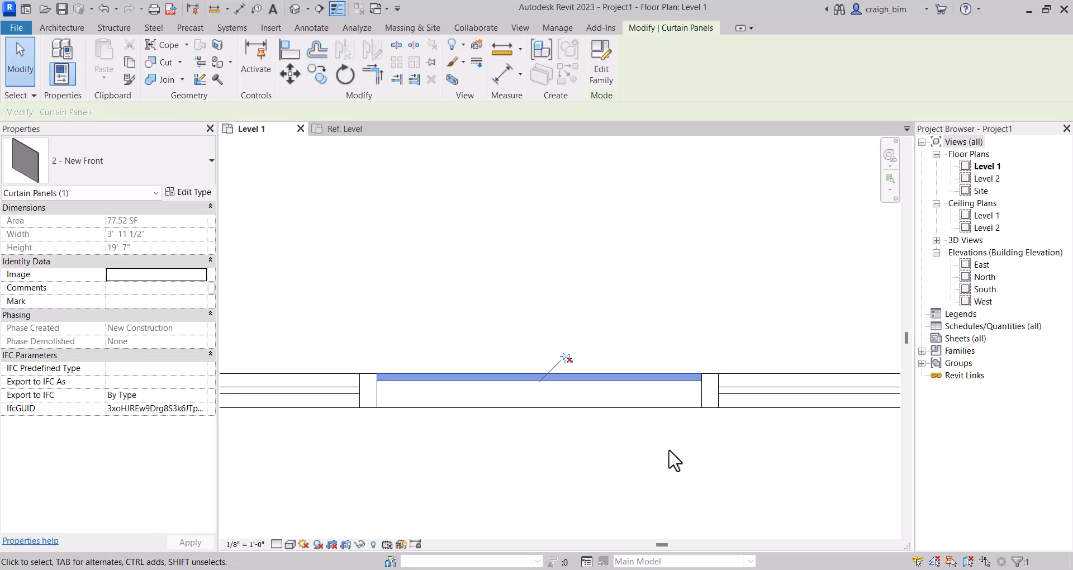
pyautogui.click(335, 131)
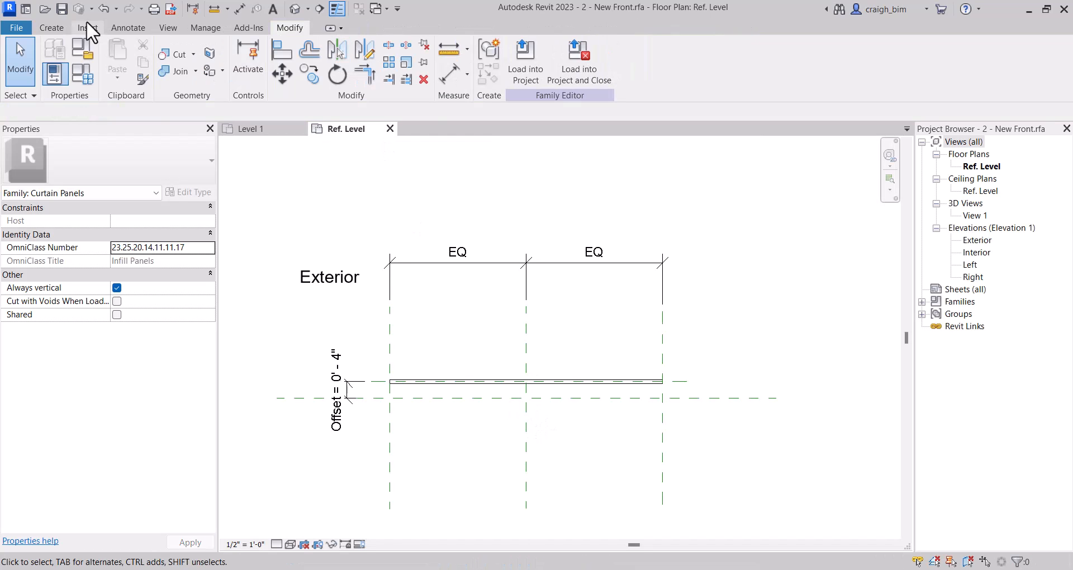
pyautogui.click(62, 26)
pyautogui.click(489, 60)
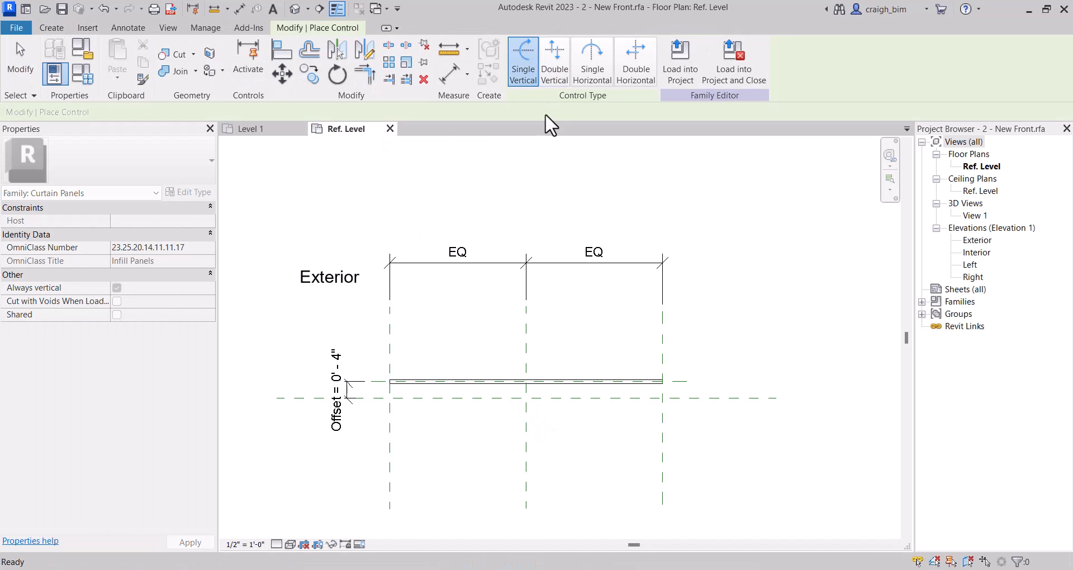
pyautogui.click(527, 370)
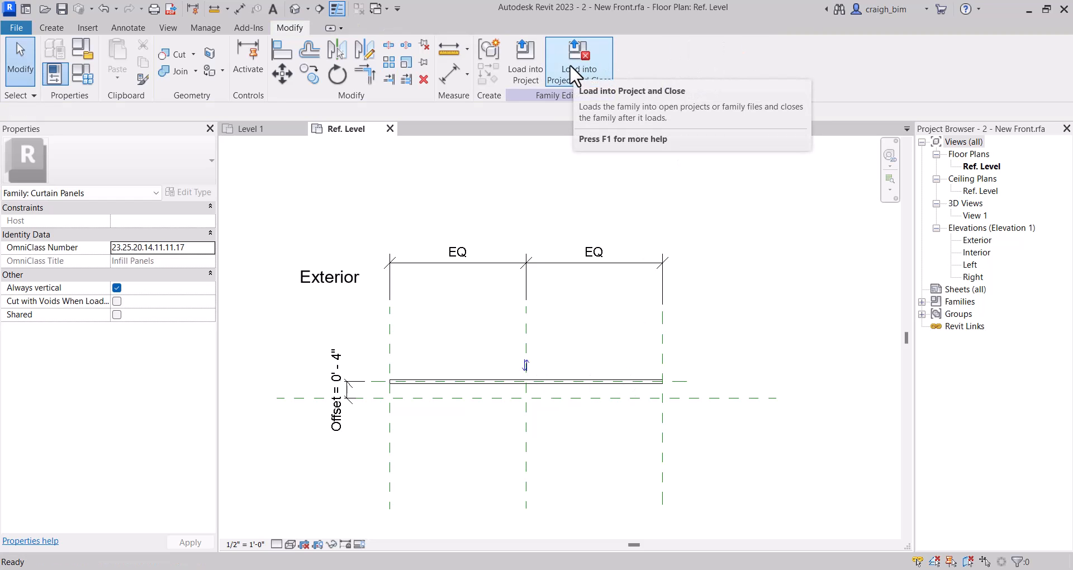
# - Load the updated New Front family into the project again and close the family
pyautogui.click(569, 65)
pyautogui.click(564, 300)
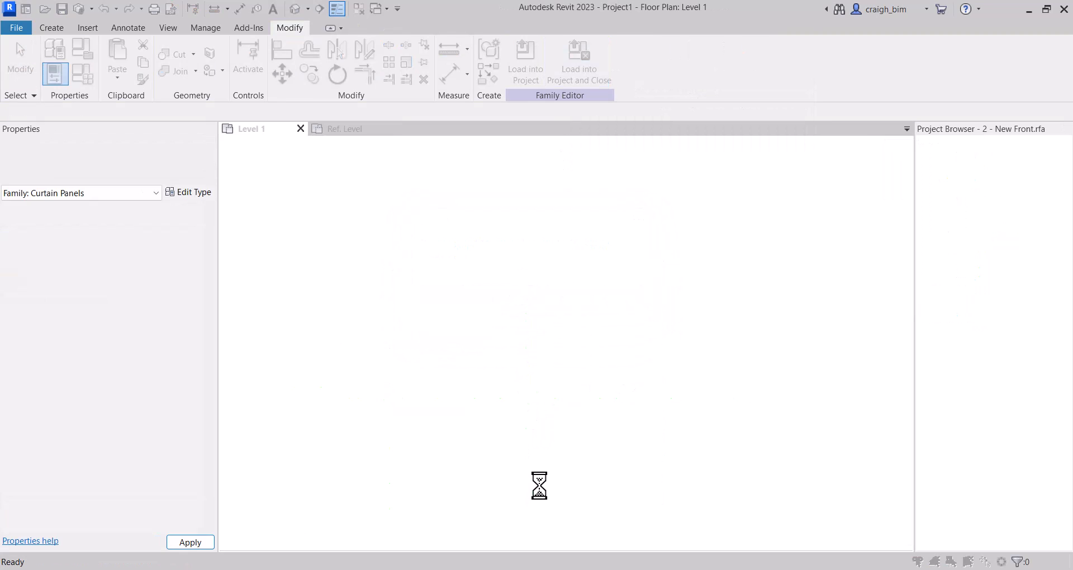
pyautogui.click(537, 251)
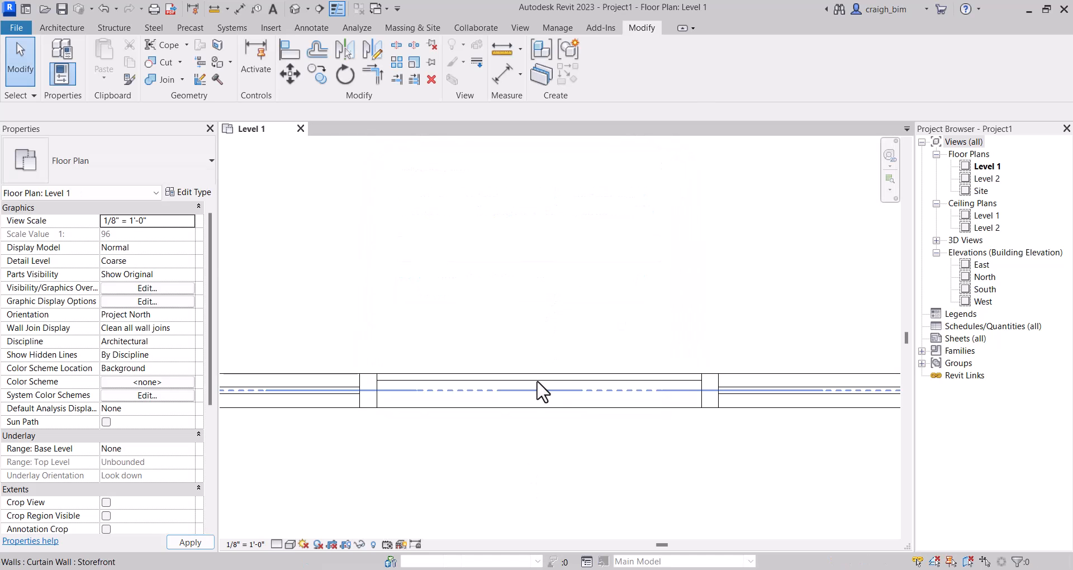
# - Flip the New Front panel to the opposite side of the wall and back with its flip control
pyautogui.click(540, 388)
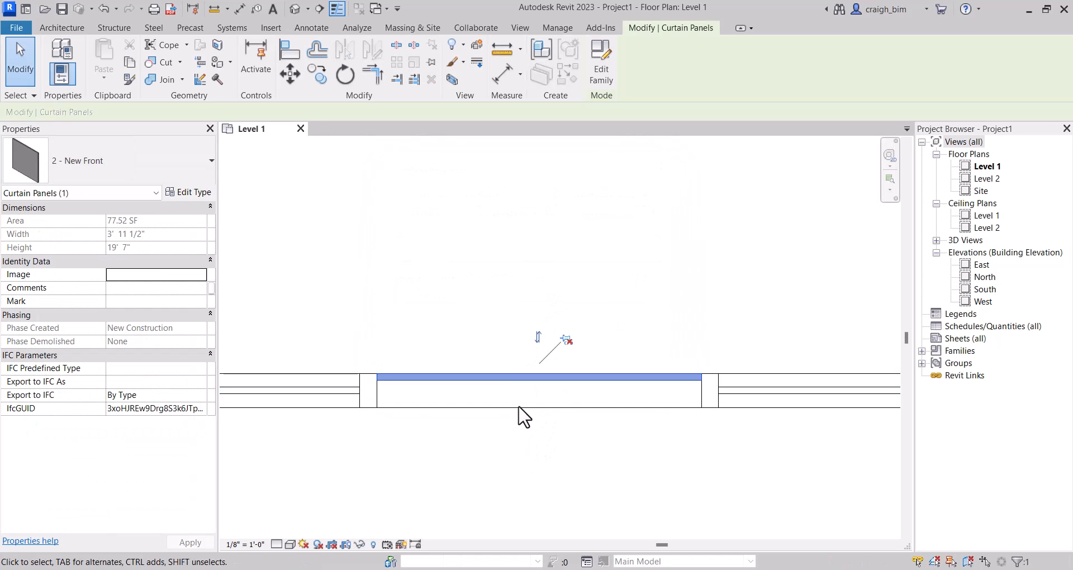
pyautogui.click(538, 337)
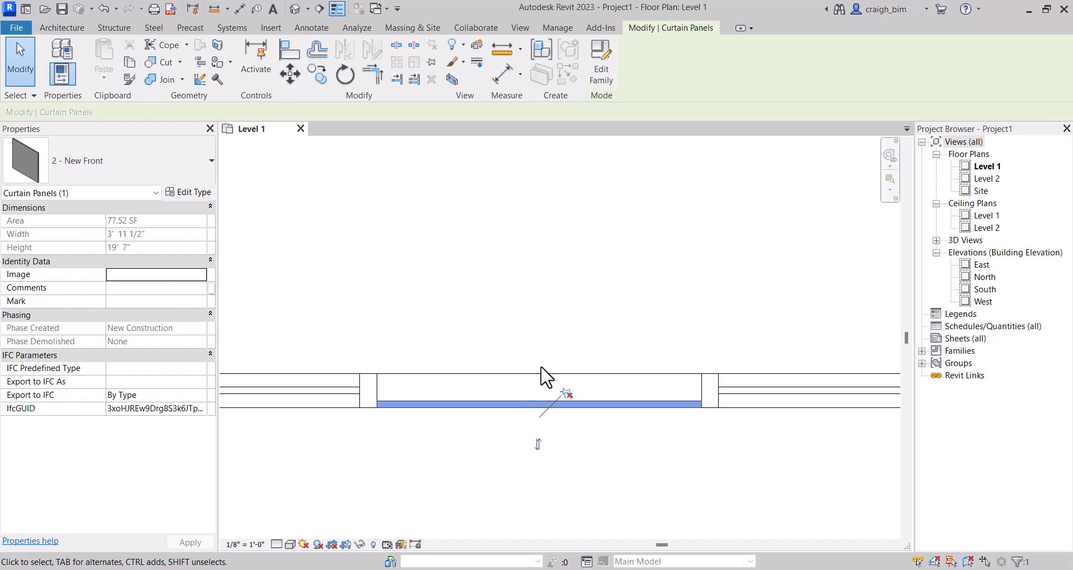
pyautogui.click(539, 445)
pyautogui.click(866, 412)
# - Move the existing Storefront curtain wall westward, clear of the leftover detail line
pyautogui.moveTo(866, 412); pyautogui.dragTo(823, 461, button='middle')
pyautogui.scroll(-3, 510, 443)
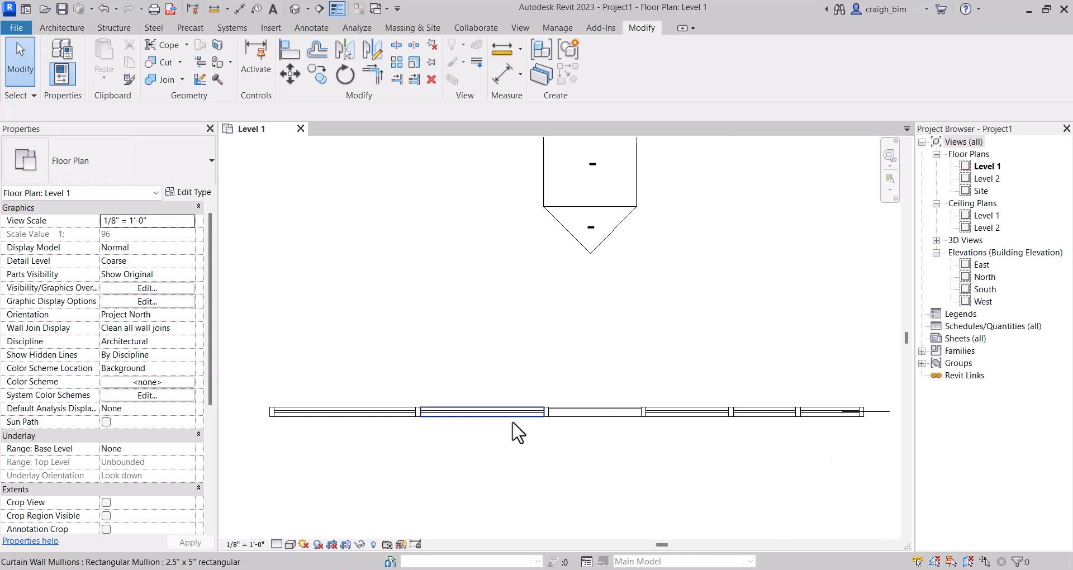
pyautogui.click(520, 425)
pyautogui.scroll(-3, 520, 424)
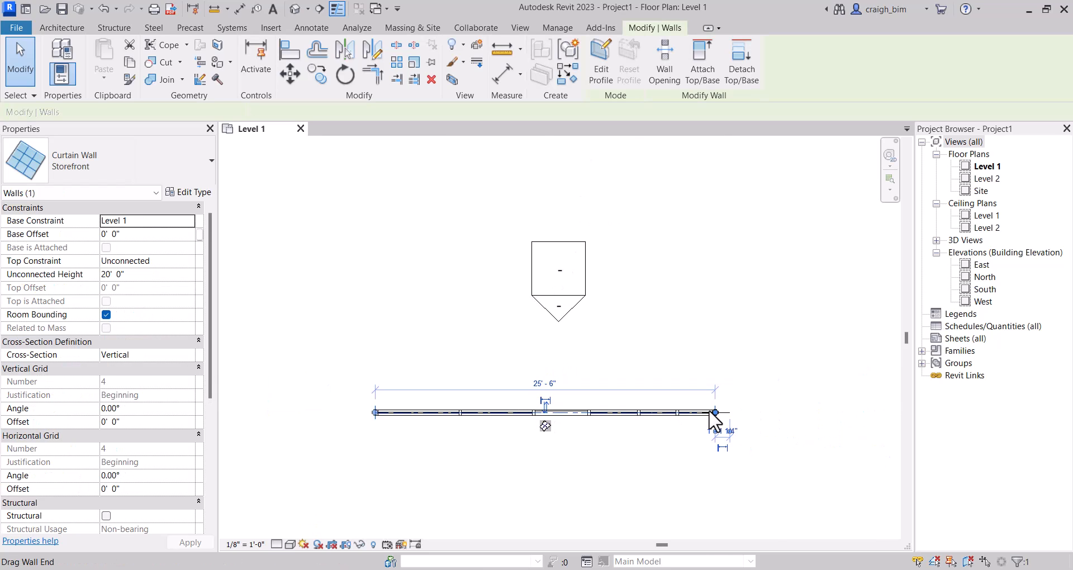
pyautogui.moveTo(642, 399); pyautogui.dragTo(394, 416)
# - Draw a similar horizontal Storefront curtain wall about 16' long over the leftover detail line
pyautogui.press('c')
pyautogui.press('s')
pyautogui.click(537, 413)
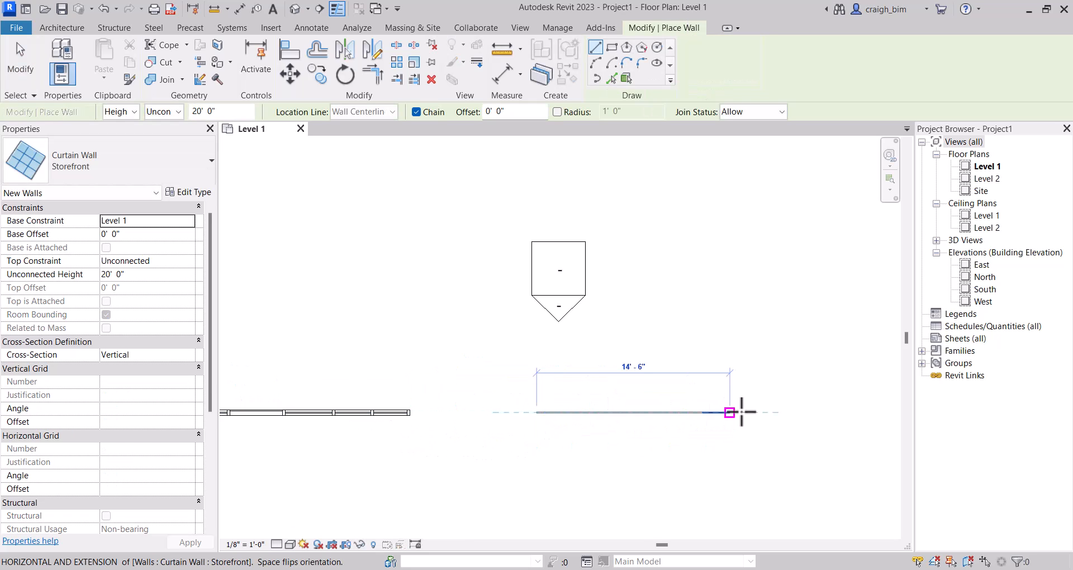
pyautogui.click(748, 412)
pyautogui.press('Escape')
pyautogui.press('Escape')
pyautogui.scroll(2, 735, 423)
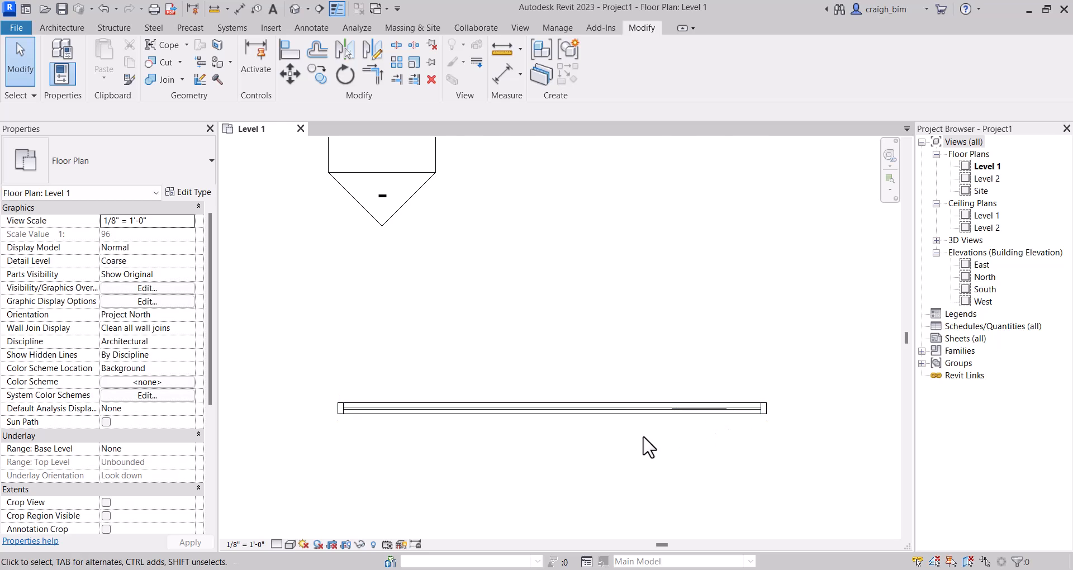
# - Delete the detail line over the new curtain wall and shorten the wall to 4'-6"
pyautogui.click(718, 408)
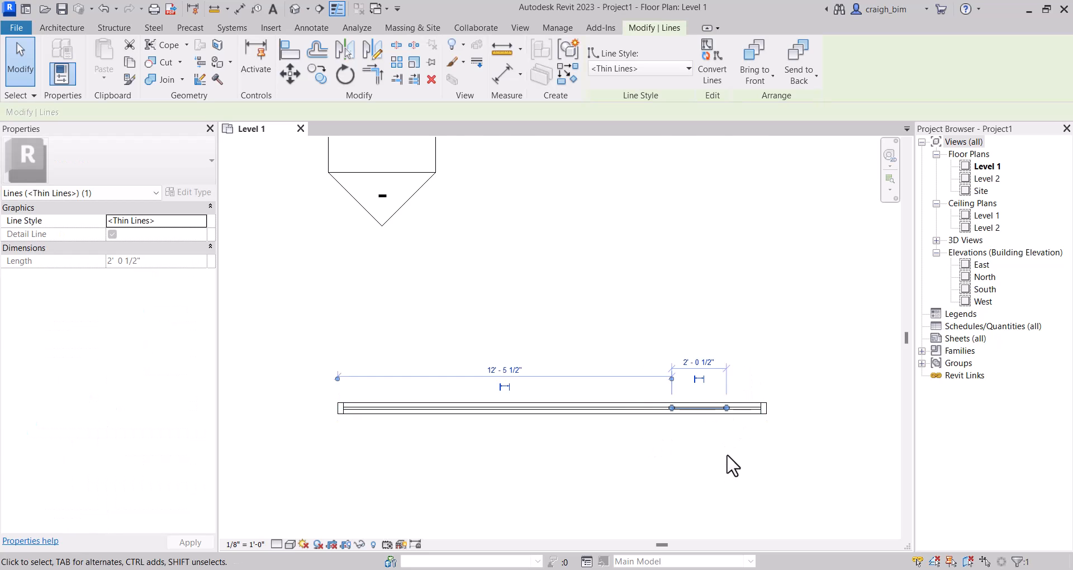
pyautogui.press('Escape')
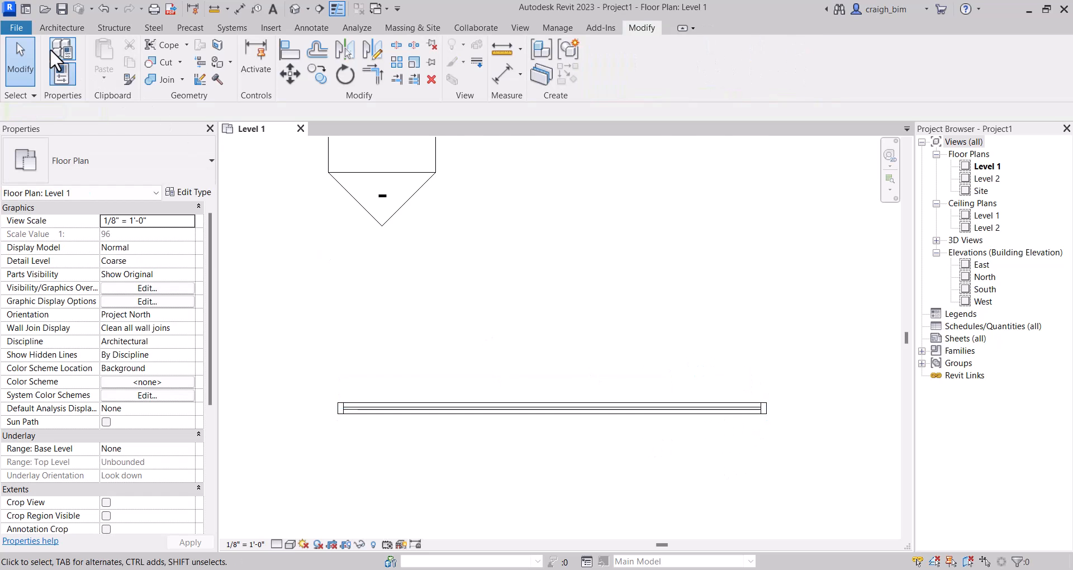
pyautogui.click(61, 27)
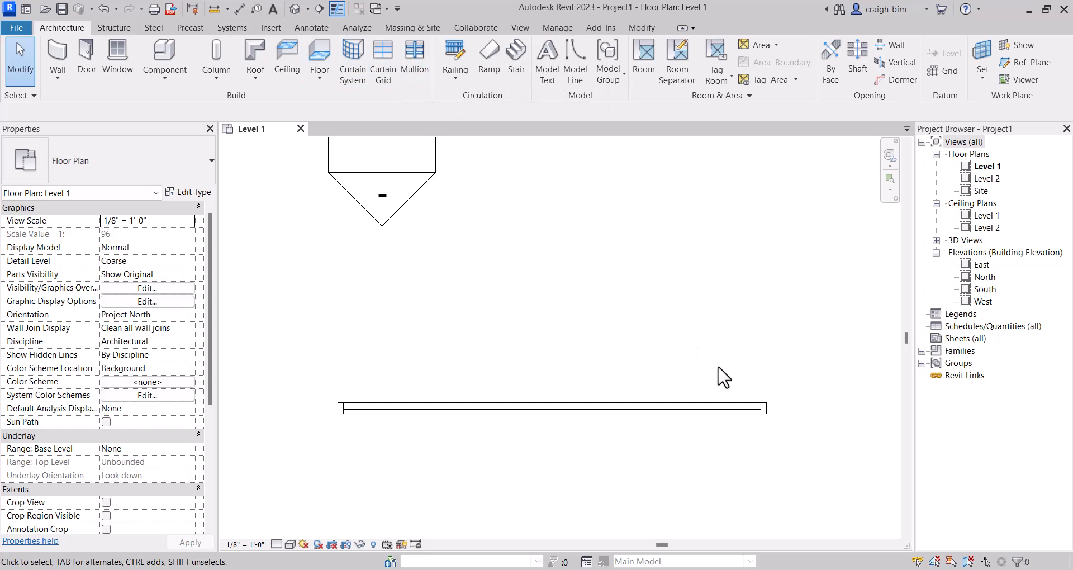
pyautogui.click(762, 407)
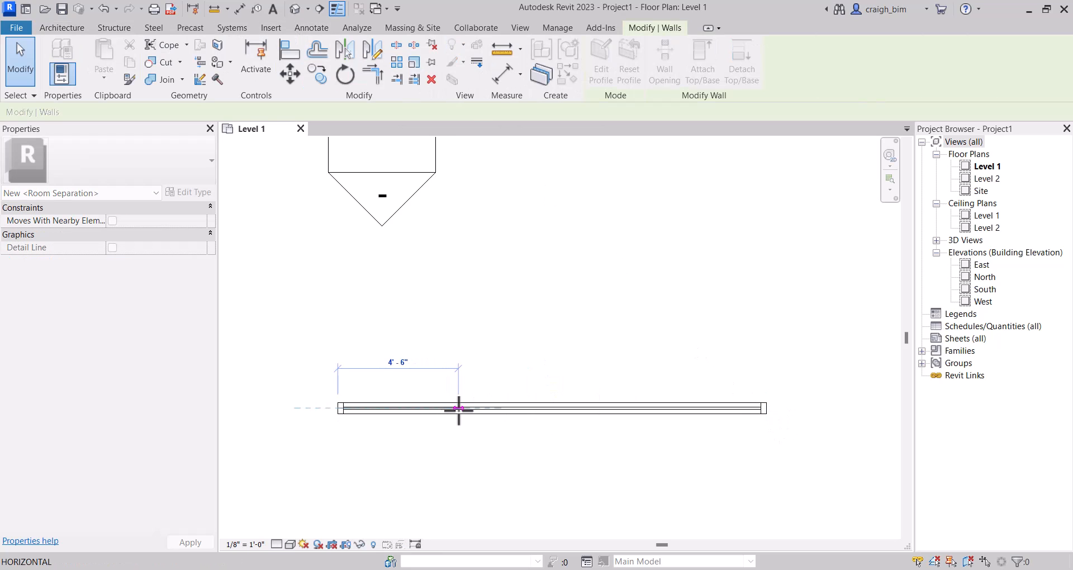
pyautogui.moveTo(458, 411); pyautogui.dragTo(458, 410)
# - Draw a similar Storefront curtain wall about 2'-8" long, perpendicular to the short wall and running south from its east end
pyautogui.moveTo(483, 435); pyautogui.dragTo(501, 351, button='middle')
pyautogui.press('c')
pyautogui.press('s')
pyautogui.click(485, 325)
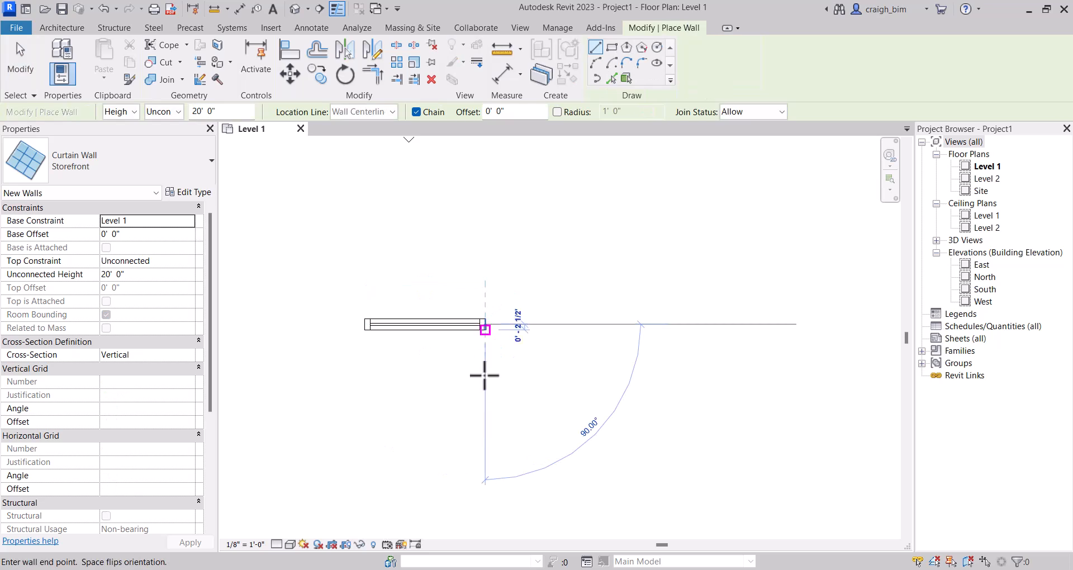
pyautogui.click(485, 397)
pyautogui.press('Escape')
pyautogui.press('Escape')
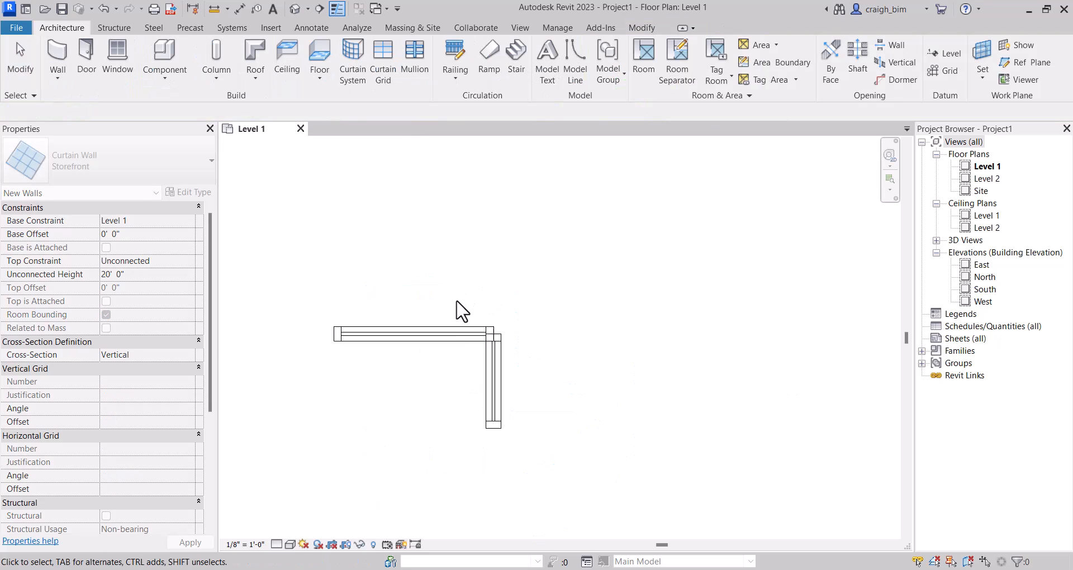
# - Extend the vertical curtain wall about 1'-3" past the corner, and stretch the horizontal wall's end past the vertical wall
pyautogui.scroll(3, 491, 346)
pyautogui.moveTo(506, 383); pyautogui.dragTo(558, 352, button='middle')
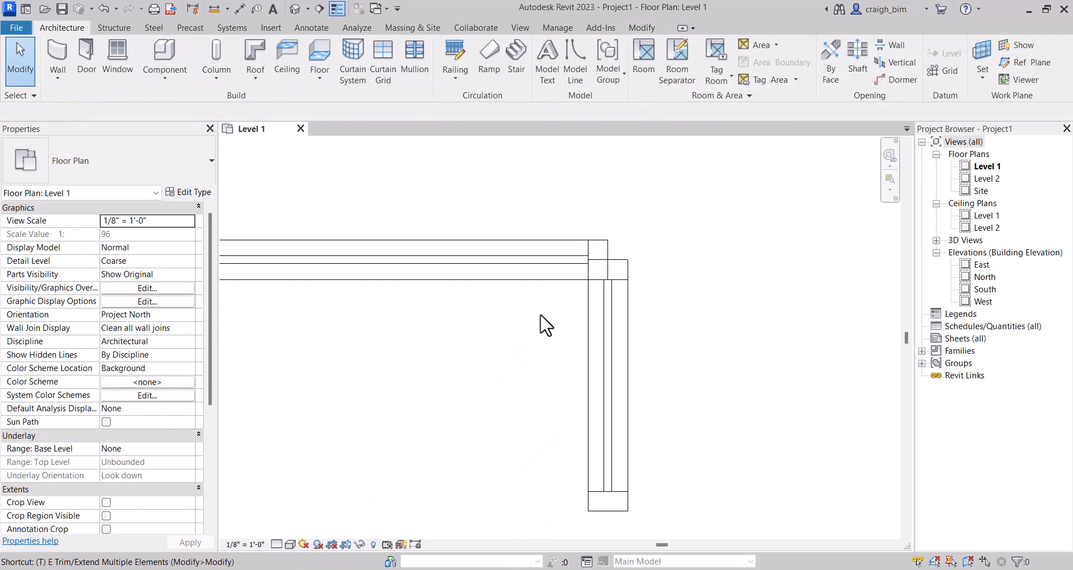
pyautogui.click(594, 317)
pyautogui.press('Escape')
pyautogui.click(606, 330)
pyautogui.scroll(-1, 622, 369)
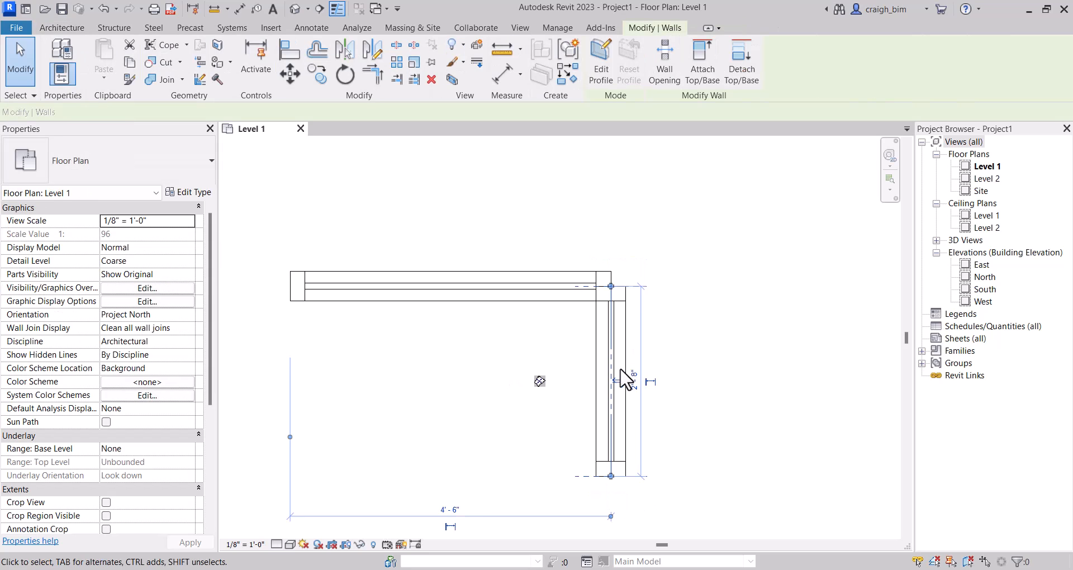
pyautogui.moveTo(610, 287); pyautogui.dragTo(604, 199)
pyautogui.press('Escape')
pyautogui.click(581, 283)
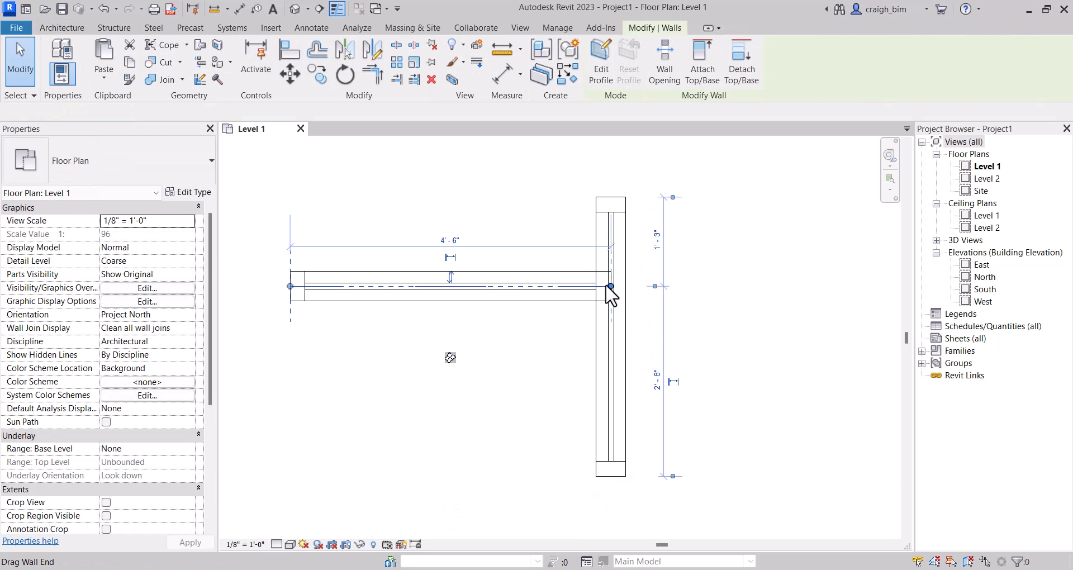
pyautogui.moveTo(609, 287); pyautogui.dragTo(673, 290)
# - Trim the two crossing curtain walls to a shared corner
pyautogui.press('t')
pyautogui.press('r')
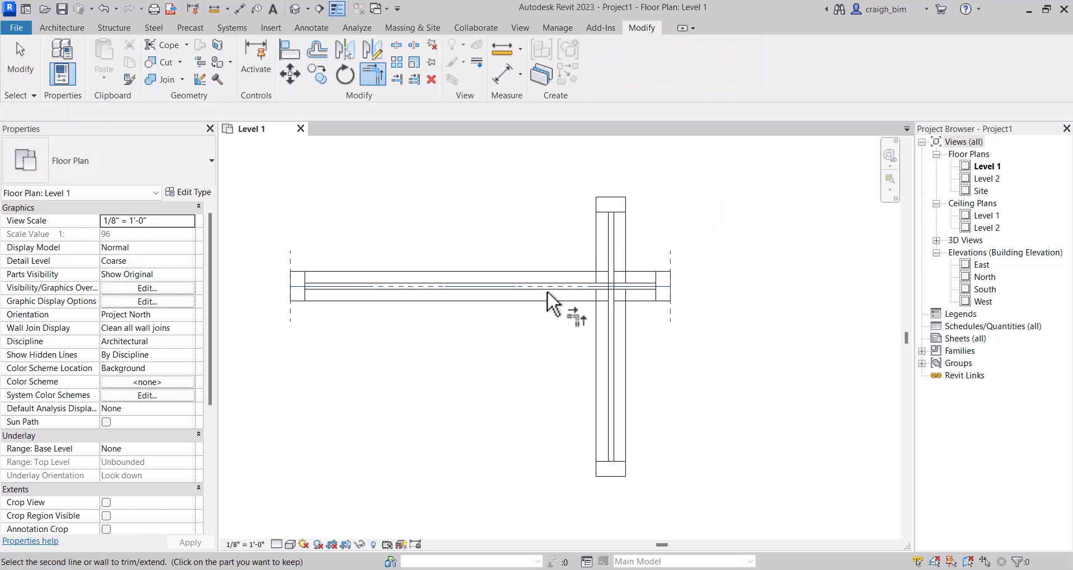
pyautogui.click(555, 301)
pyautogui.click(614, 368)
pyautogui.press('Escape')
# - Replace the two overlapping corner mullions with a single 5" x 5" Quad Corner mullion, deleting the conflicting one
pyautogui.moveTo(564, 234); pyautogui.dragTo(667, 341)
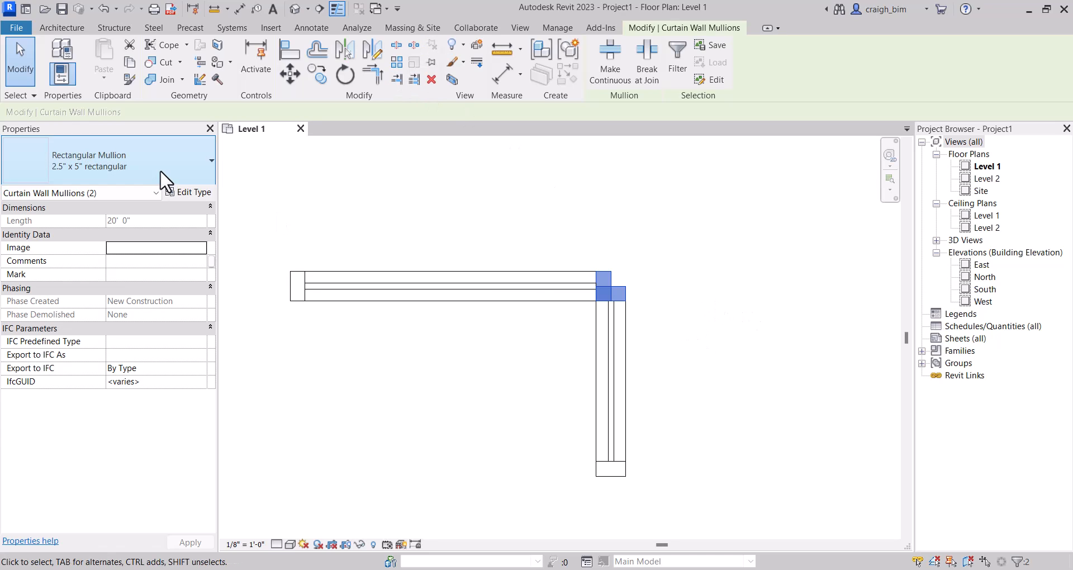
pyautogui.click(159, 169)
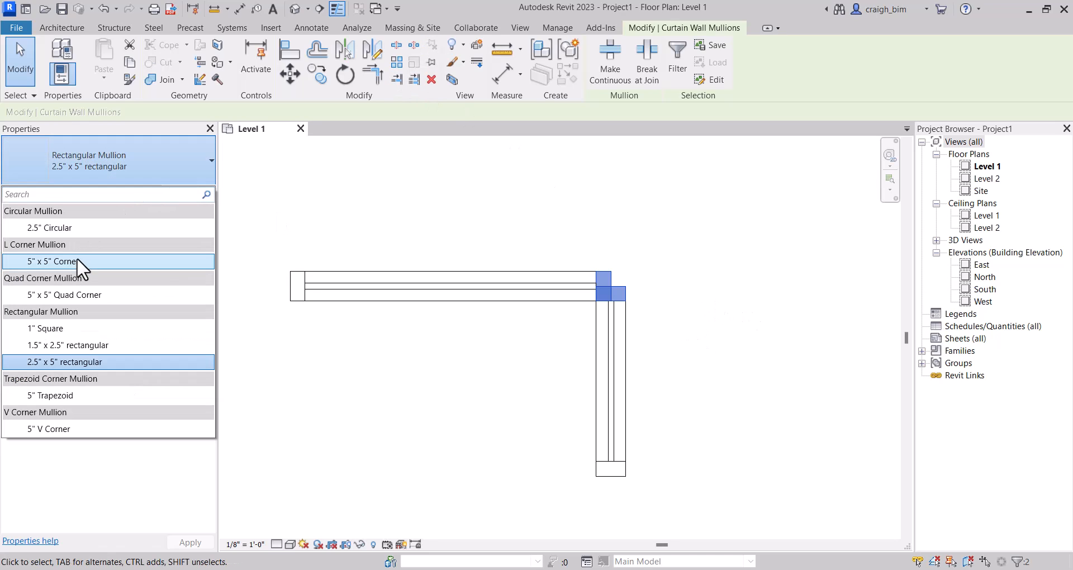
pyautogui.click(86, 299)
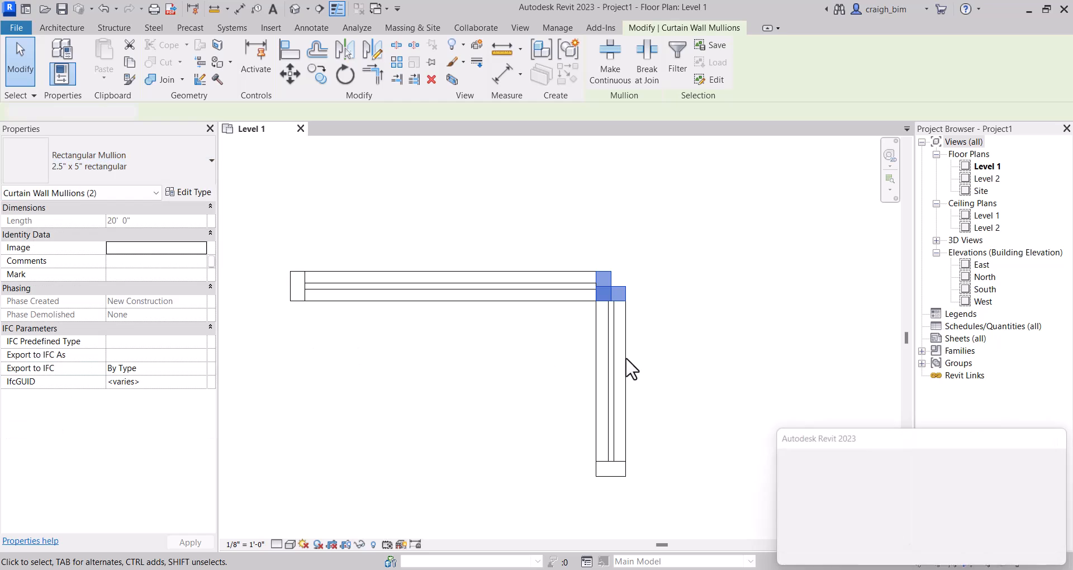
pyautogui.click(845, 545)
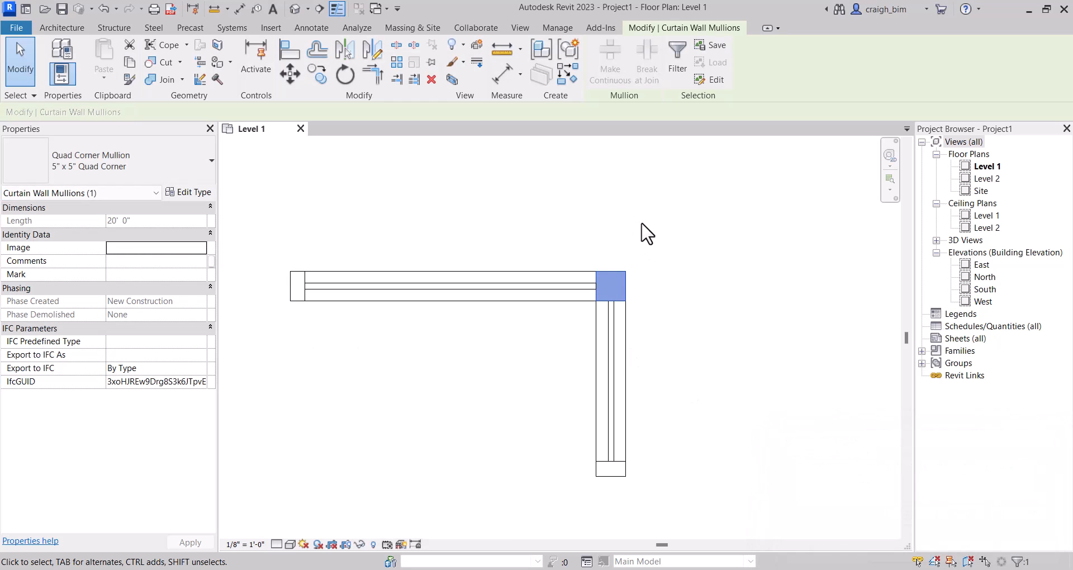
pyautogui.click(645, 232)
# - Unpin and select the Glazed system panels on both sides of the corner
pyautogui.scroll(5, 614, 293)
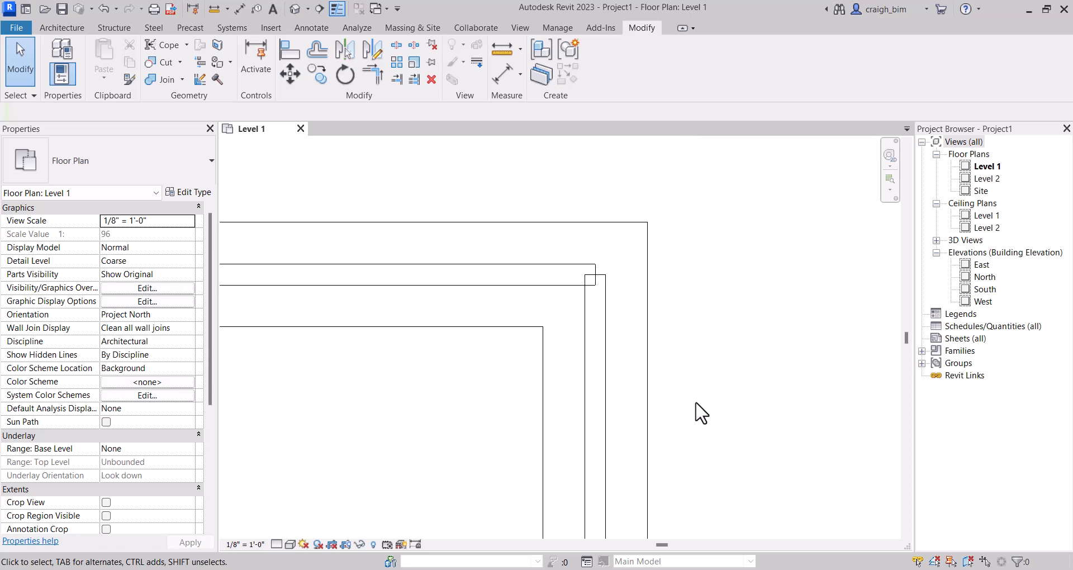
pyautogui.press('Tab')
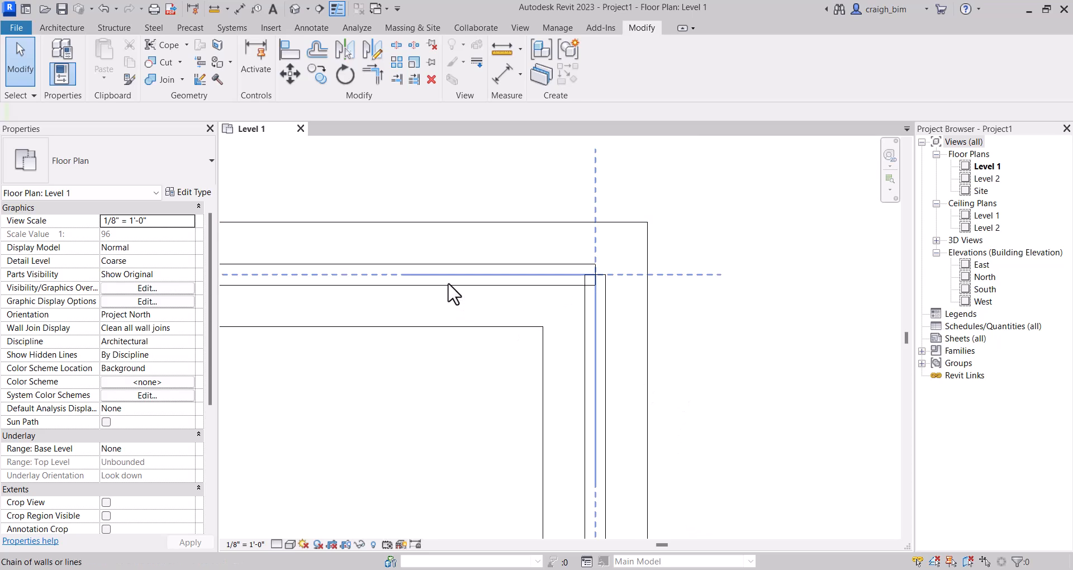
pyautogui.click(446, 284)
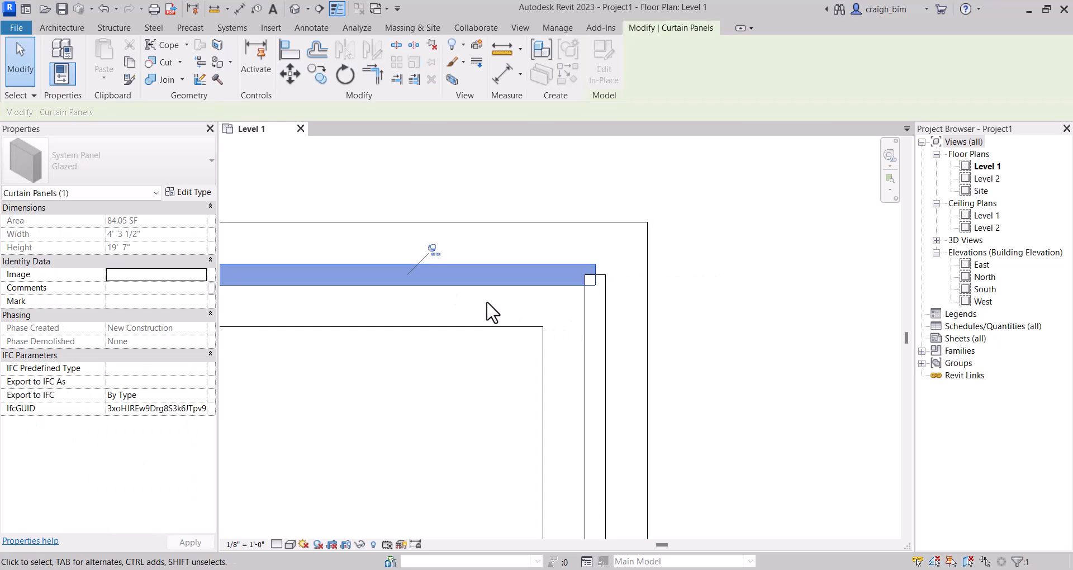
pyautogui.click(433, 248)
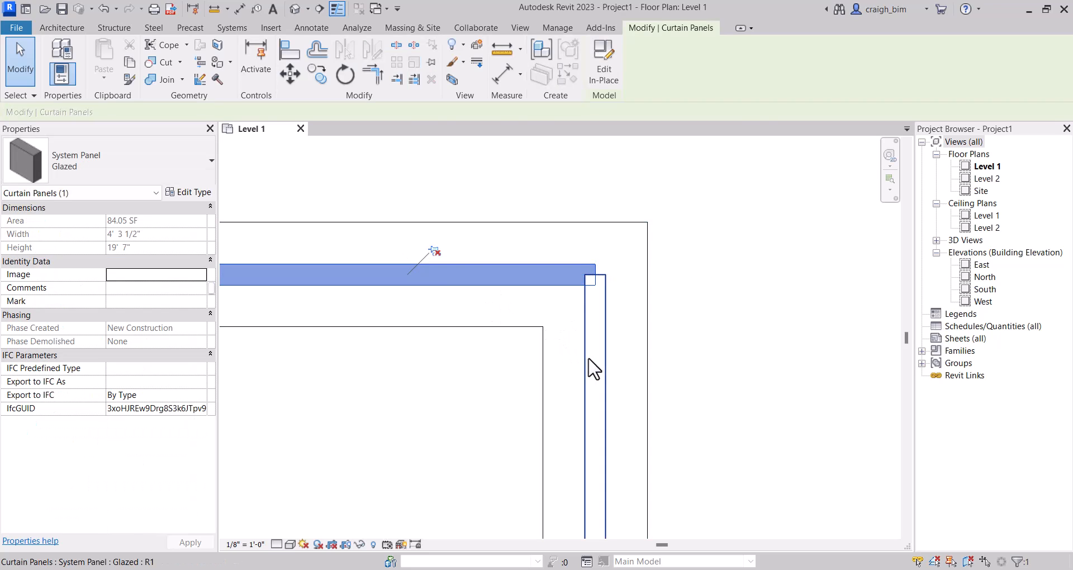
pyautogui.keyDown('ctrl'); pyautogui.click(592, 367); pyautogui.keyUp('ctrl')
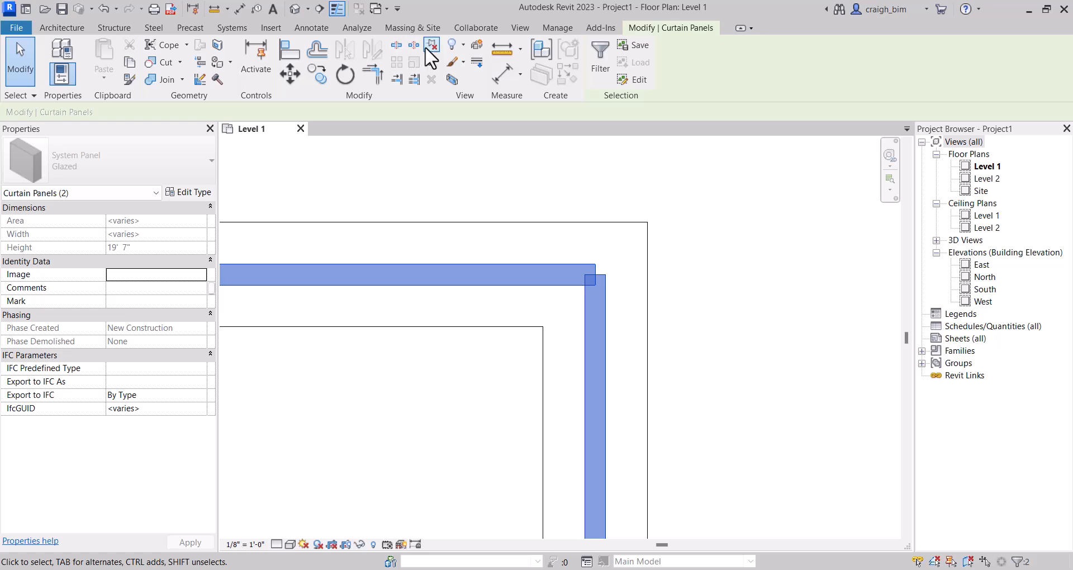
# - Try the 2 - New Front type on both corner panels, and undo the type change
pyautogui.click(177, 160)
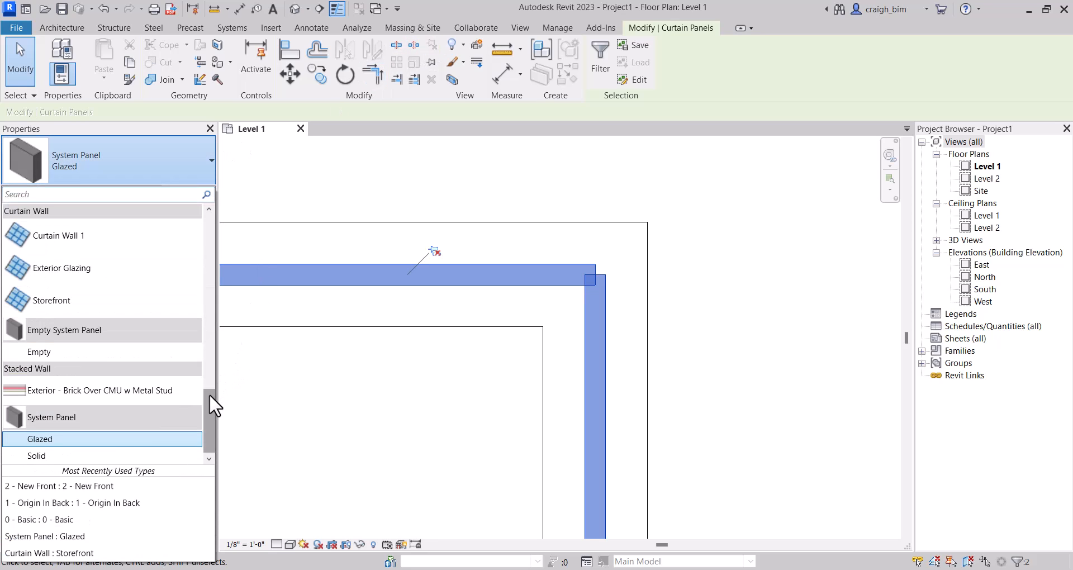
pyautogui.moveTo(209, 393); pyautogui.dragTo(226, 208)
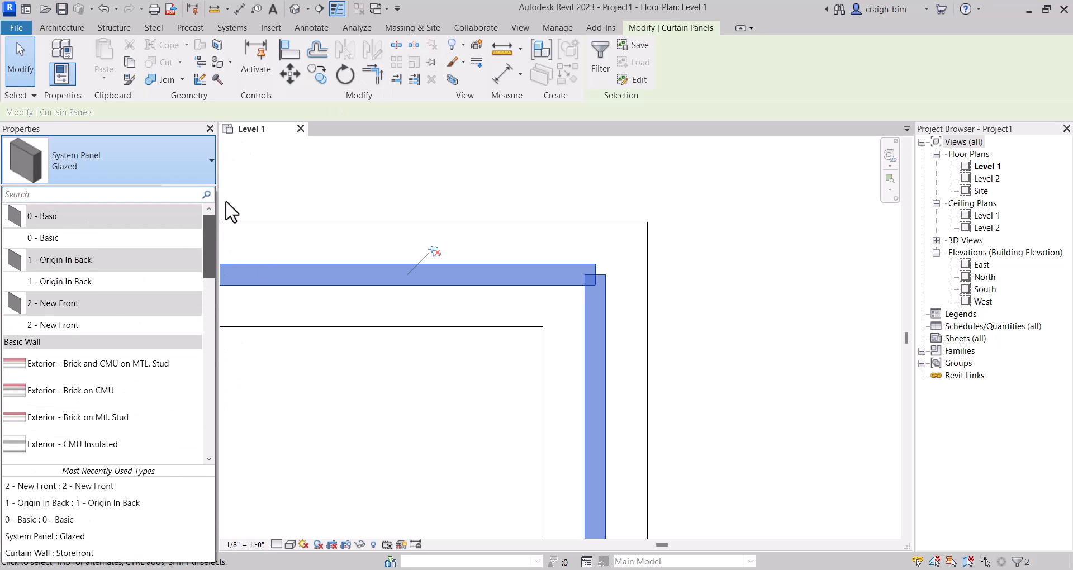
pyautogui.click(87, 324)
pyautogui.click(743, 319)
pyautogui.moveTo(790, 351); pyautogui.dragTo(794, 332, button='middle')
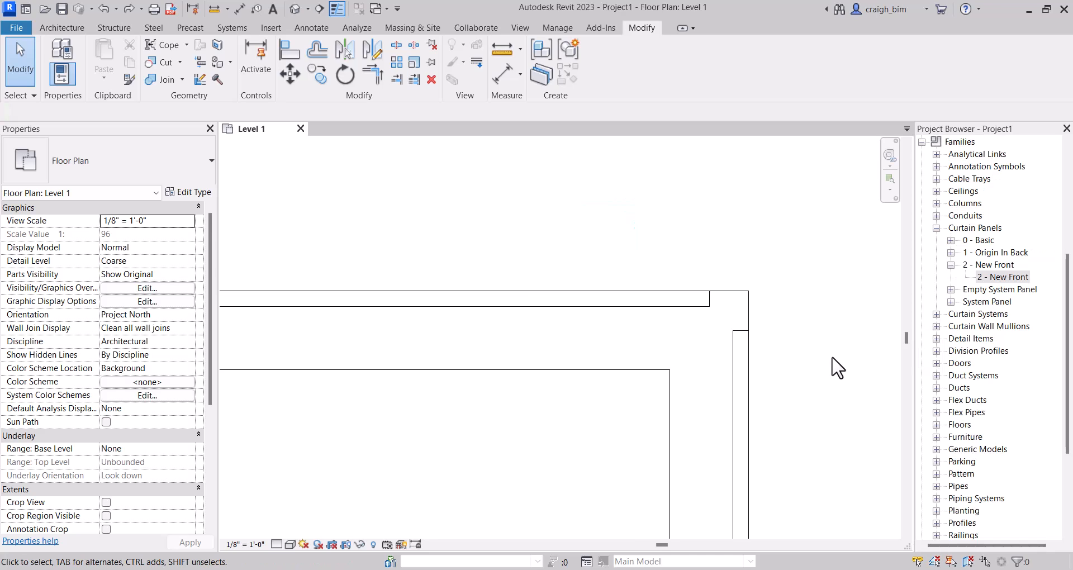
pyautogui.hotkey('ctrl', 'z')
# - Open the 2 - New Front family for editing in its Ref. Level floor plan
pyautogui.rightClick(995, 276)
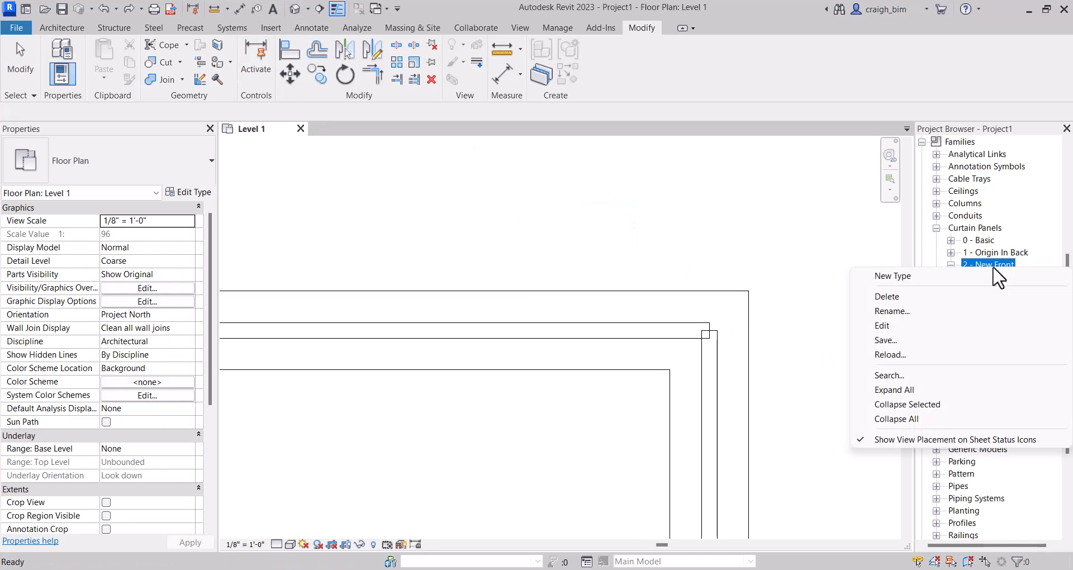
pyautogui.click(927, 322)
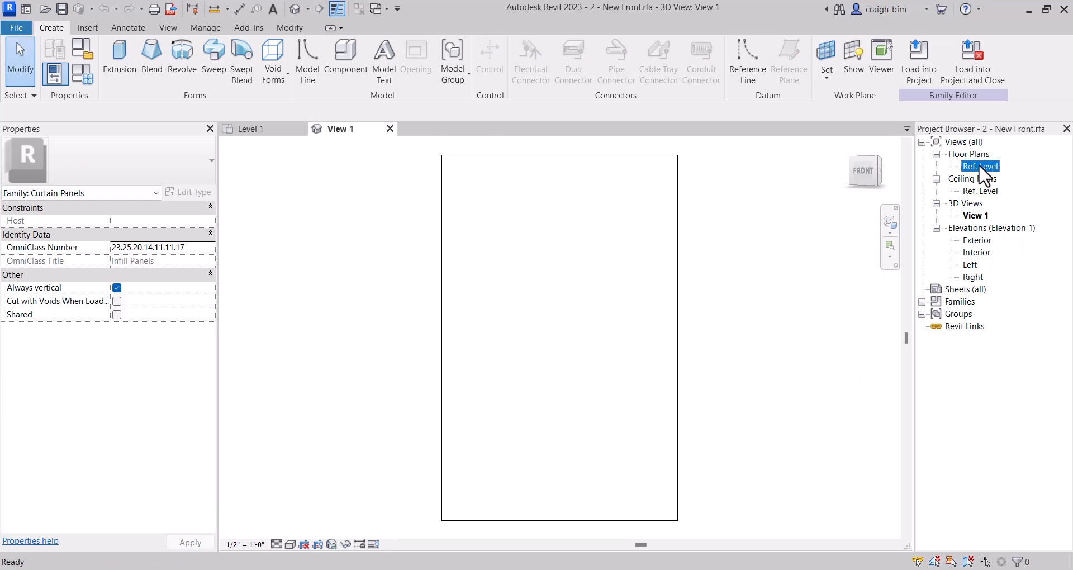
pyautogui.doubleClick(978, 166)
# - Draw a reference plane parallel to the glass panel's east side plane, about 1 1/2" from it
pyautogui.moveTo(763, 390); pyautogui.dragTo(665, 420, button='middle')
pyautogui.scroll(5, 669, 420)
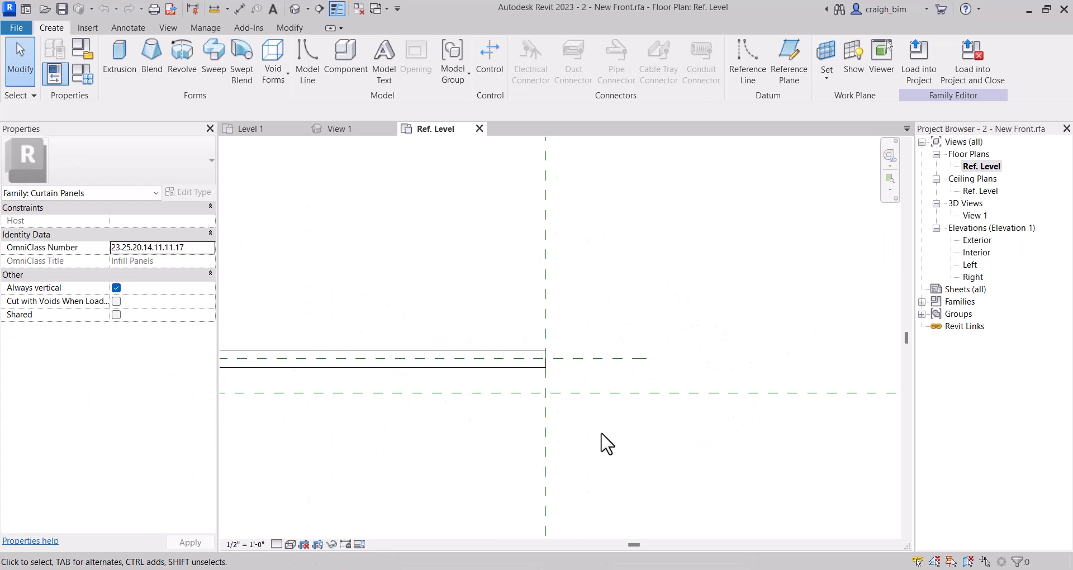
pyautogui.press('r')
pyautogui.press('p')
pyautogui.click(572, 280)
pyautogui.click(572, 454)
pyautogui.press('Escape')
pyautogui.press('Escape')
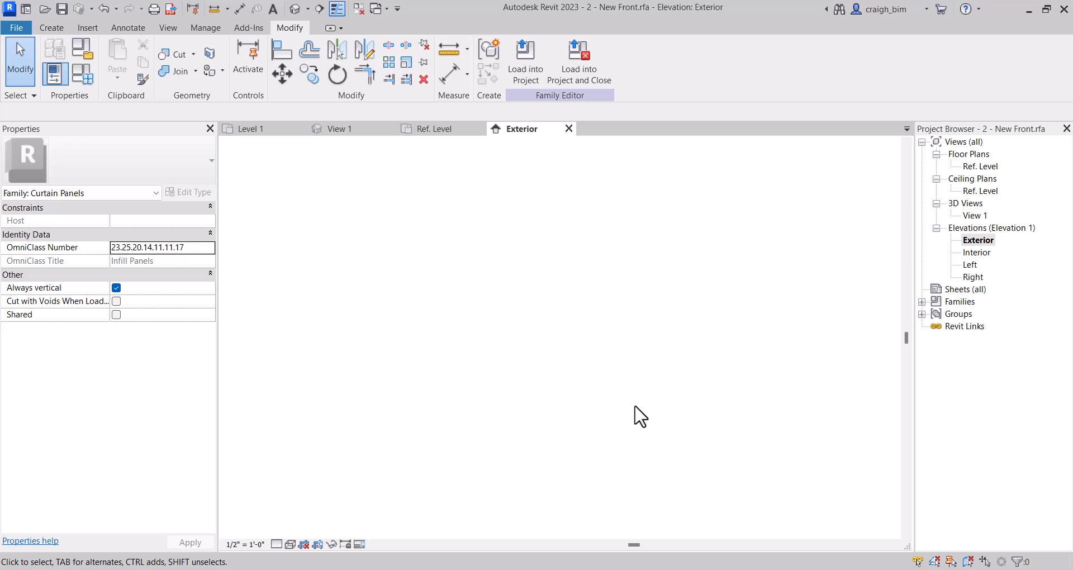
# - Edit the glass extrusion in the Exterior elevation, aligning and locking its side edge to the new reference plane
pyautogui.doubleClick(425, 333)
pyautogui.click(426, 334)
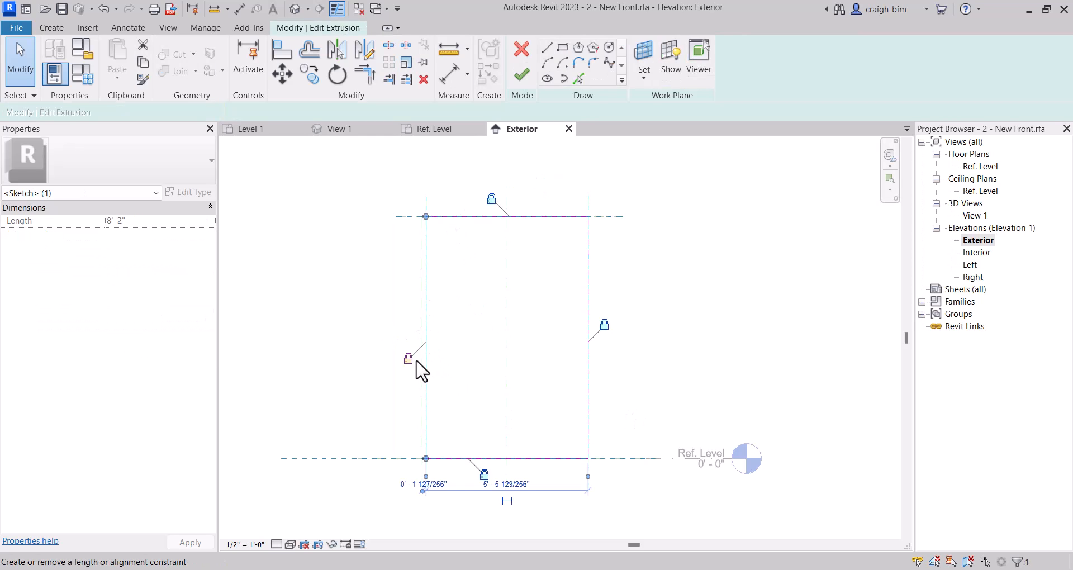
pyautogui.click(414, 361)
pyautogui.press('a')
pyautogui.press('l')
pyautogui.click(421, 376)
pyautogui.click(426, 382)
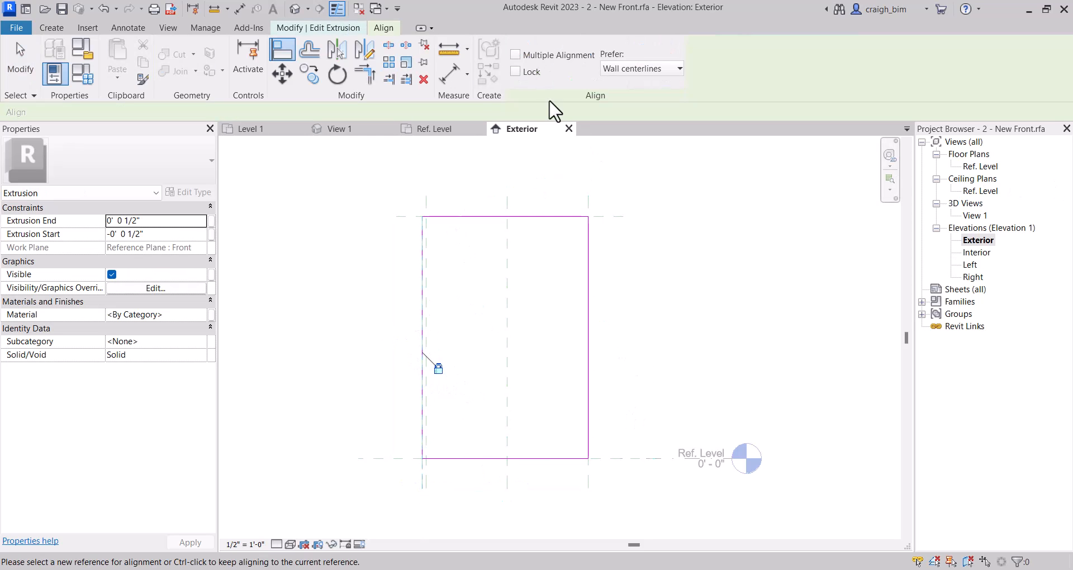
pyautogui.press('Escape')
pyautogui.press('Escape')
pyautogui.click(519, 77)
# - Dimension the gap between the panel's east side reference plane and the new reference plane in the Ref. Level floor plan
pyautogui.doubleClick(982, 166)
pyautogui.click(670, 317)
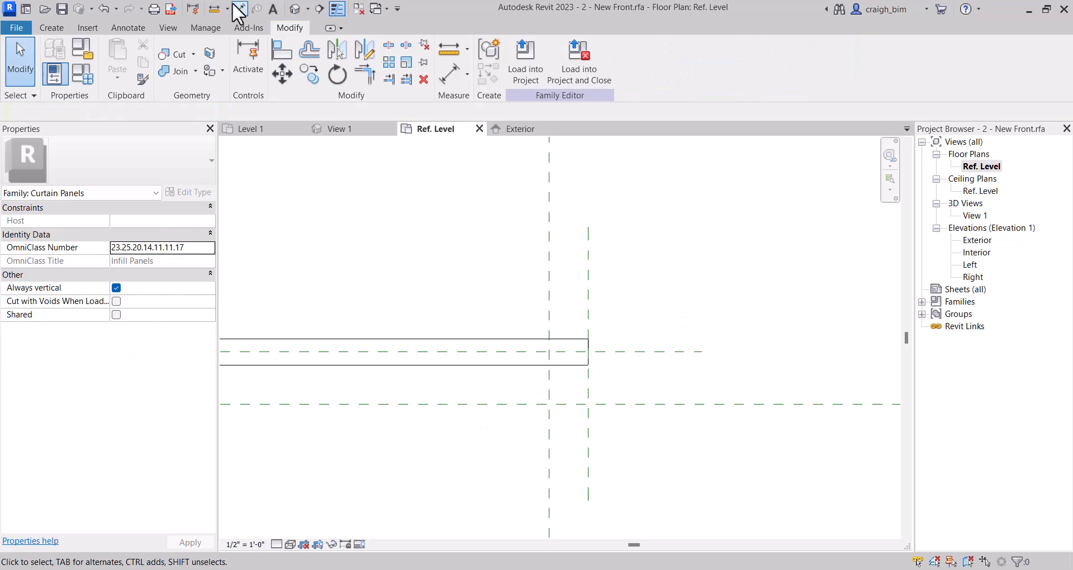
pyautogui.click(239, 8)
pyautogui.click(549, 237)
pyautogui.click(587, 268)
pyautogui.scroll(-6, 598, 330)
pyautogui.click(597, 252)
pyautogui.press('Escape')
pyautogui.press('Escape')
# - Set the floor plan's scale to 1 1/2" = 1'-0" and move the new dimension closer to the glass panel
pyautogui.click(252, 543)
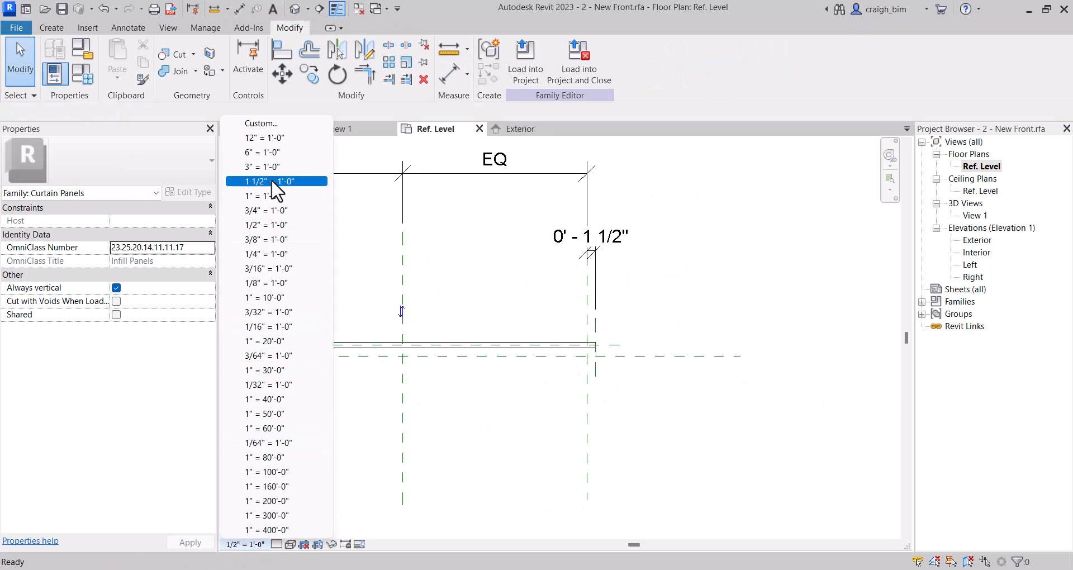
pyautogui.click(272, 180)
pyautogui.scroll(3, 585, 285)
pyautogui.scroll(2, 609, 206)
pyautogui.moveTo(604, 197); pyautogui.dragTo(605, 368)
pyautogui.press('Escape')
pyautogui.moveTo(583, 419); pyautogui.dragTo(585, 277, button='middle')
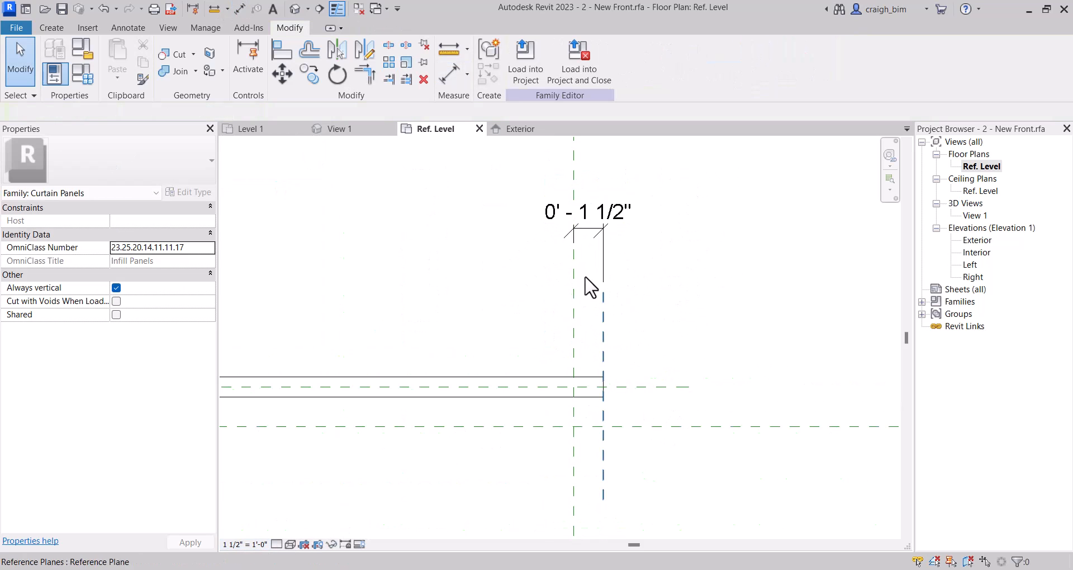
# - Label the dimension between the two east reference planes with a new Extension parameter and set it to 2"
pyautogui.click(585, 277)
pyautogui.click(656, 59)
pyautogui.write('Extension')
pyautogui.press('Return')
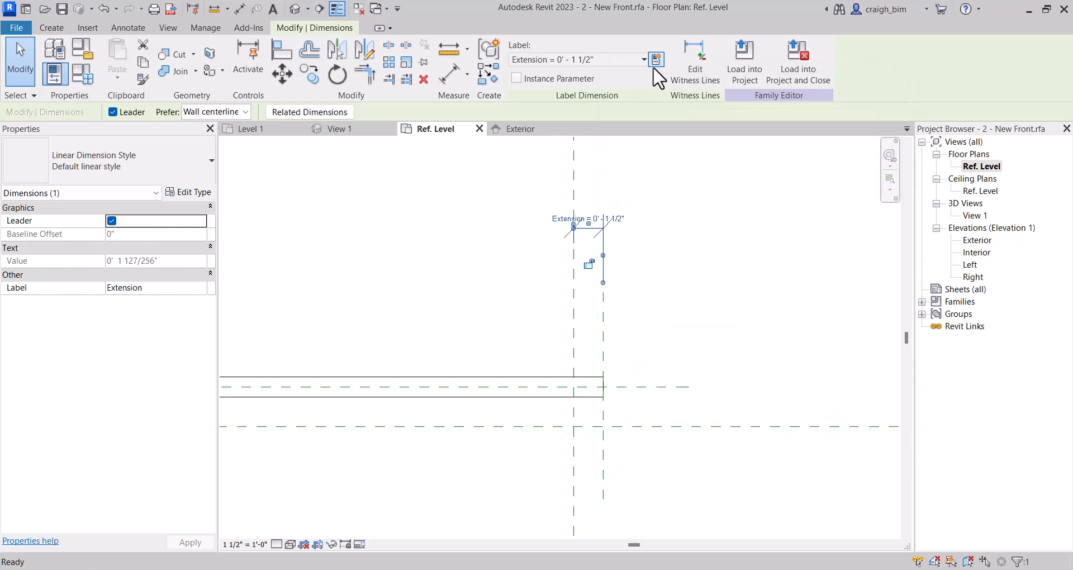
pyautogui.click(675, 262)
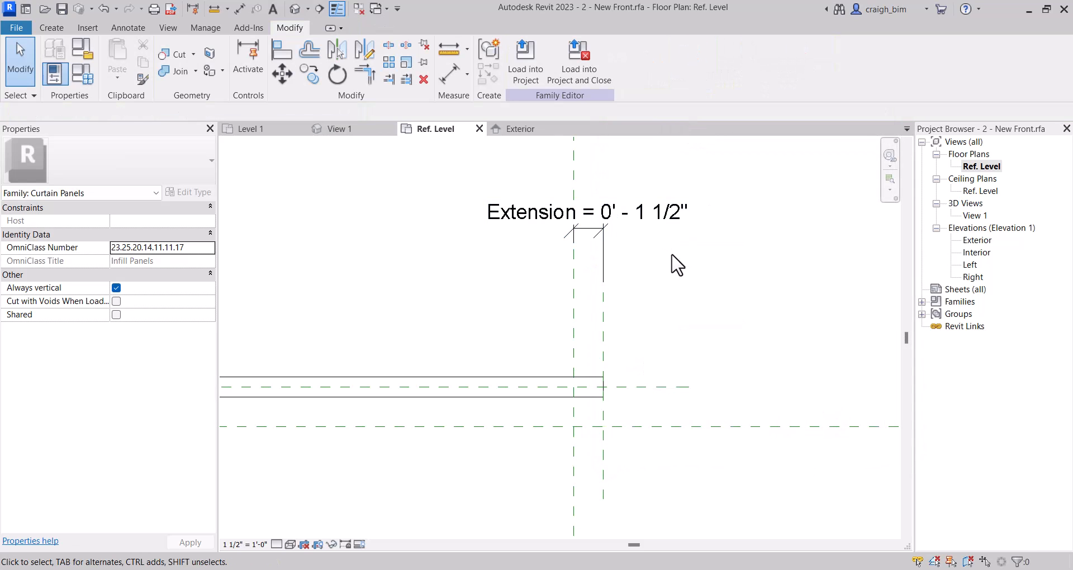
pyautogui.doubleClick(607, 216)
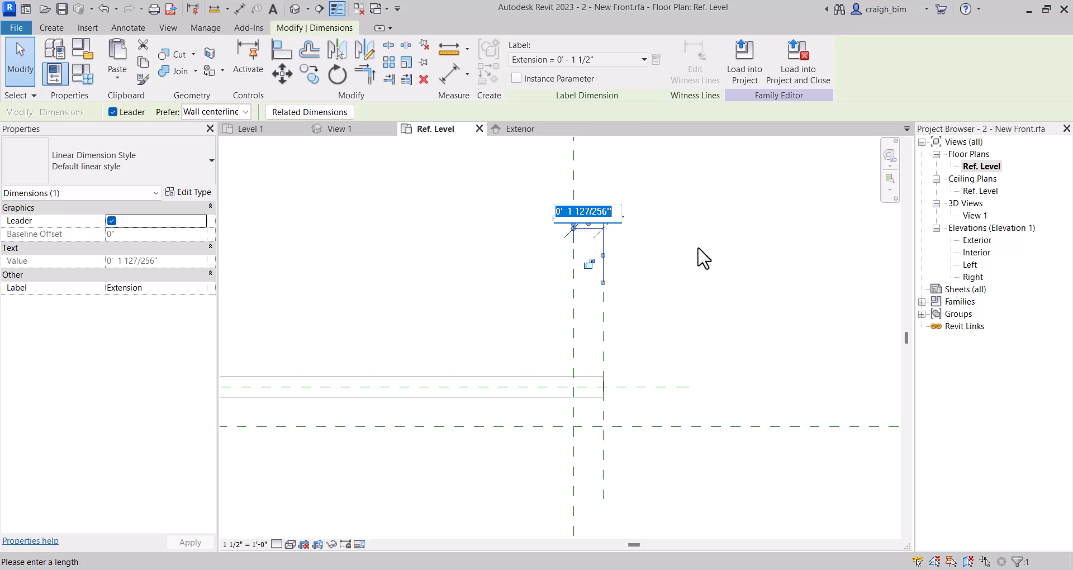
pyautogui.press('Return')
pyautogui.click(700, 256)
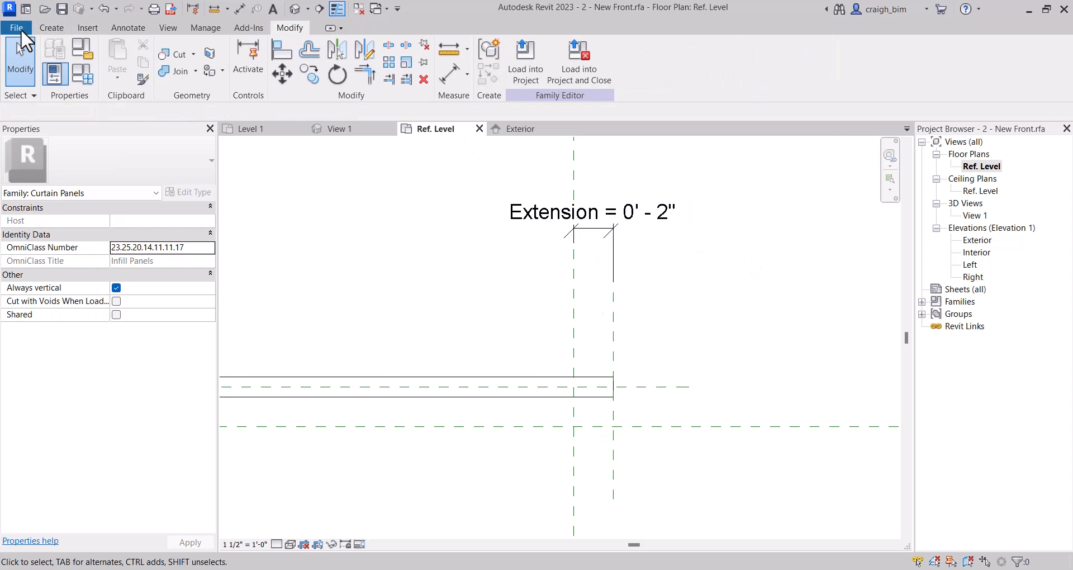
# - Save the family as 3 - Extension on the Desktop and load it into Project1
pyautogui.click(17, 28)
pyautogui.moveTo(85, 206)
pyautogui.click(151, 183)
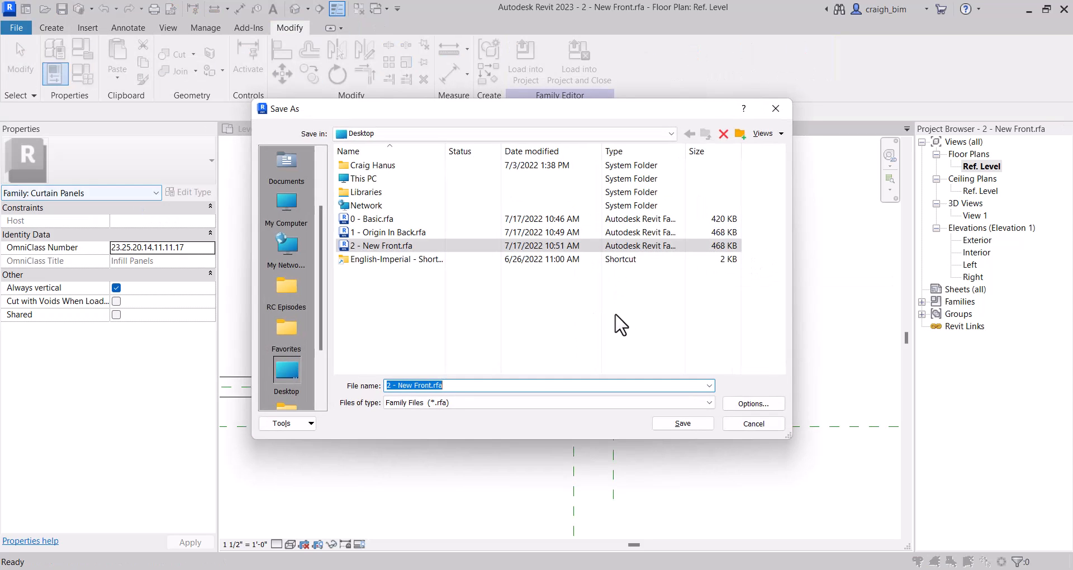
pyautogui.write('3 - Exte')
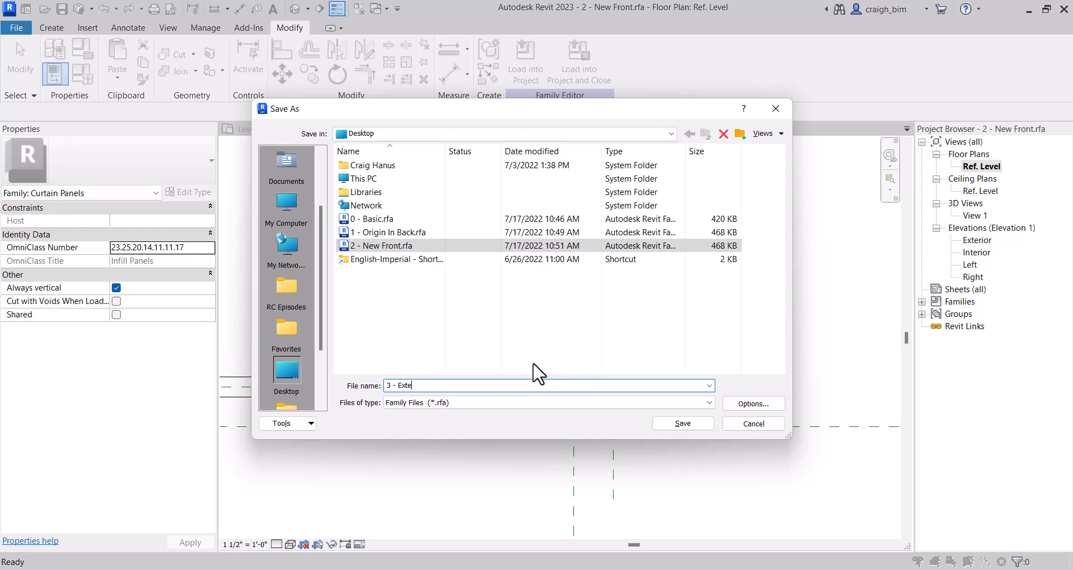
pyautogui.write('nsion')
pyautogui.press('Return')
pyautogui.click(525, 66)
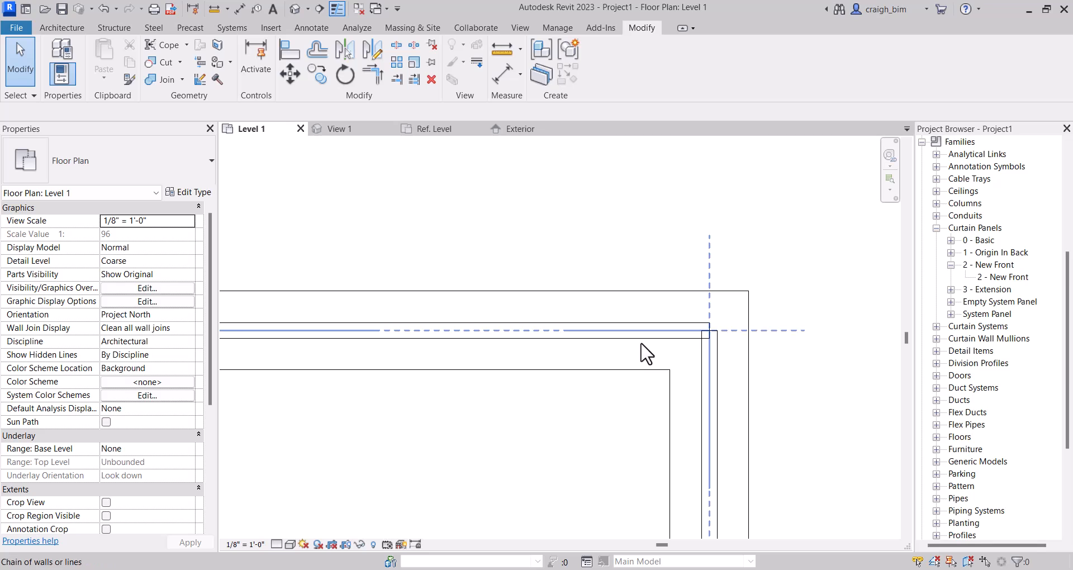
# - Change the north curtain wall's glazed panel at the corner to the 3 - Extension type
pyautogui.press('Tab')
pyautogui.click(642, 349)
pyautogui.click(173, 178)
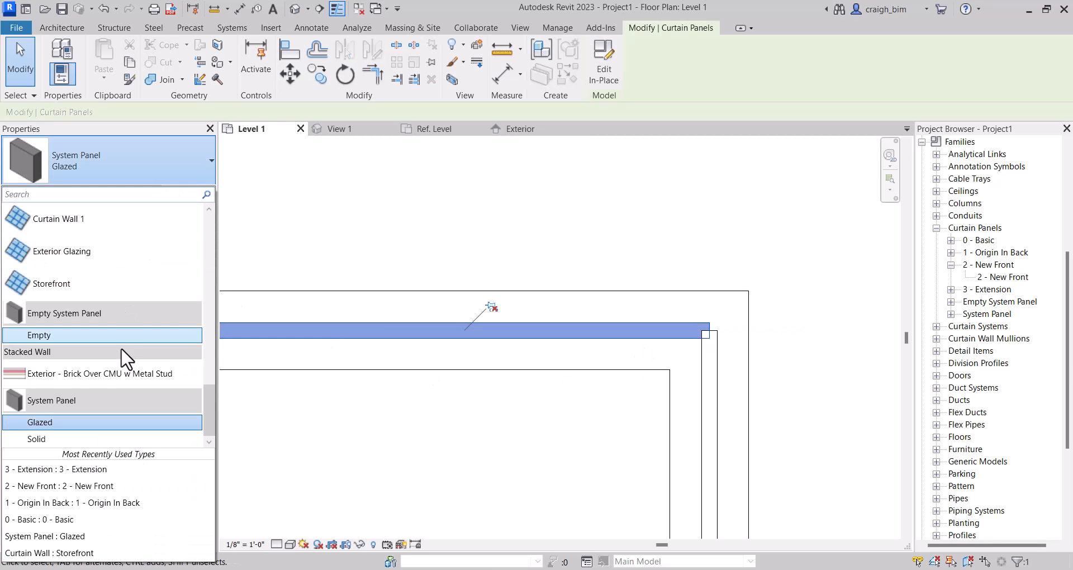
pyautogui.moveTo(207, 412); pyautogui.dragTo(215, 210)
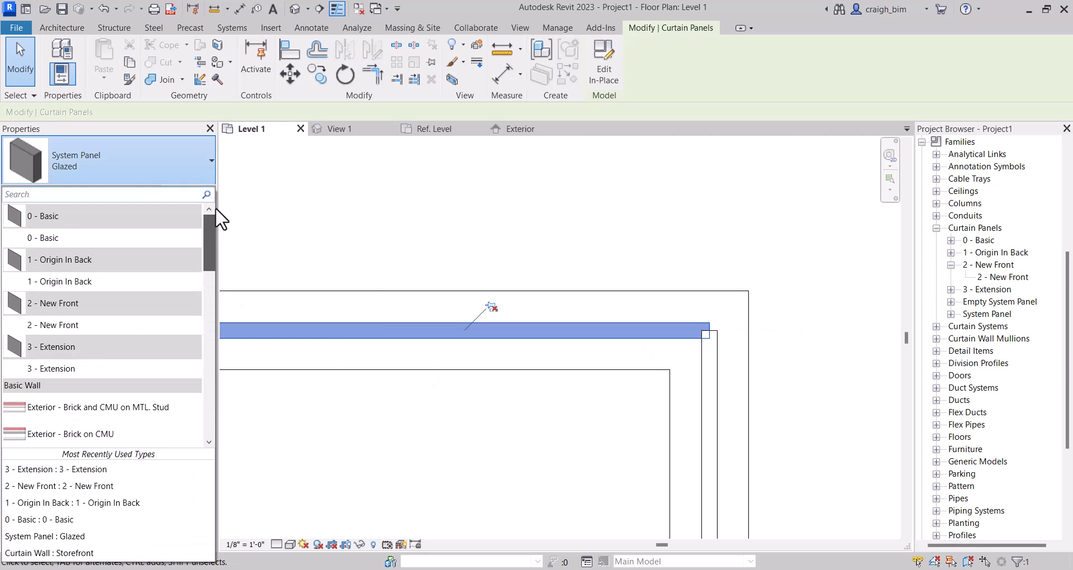
pyautogui.click(104, 368)
pyautogui.click(793, 328)
pyautogui.moveTo(792, 328); pyautogui.dragTo(684, 229, button='middle')
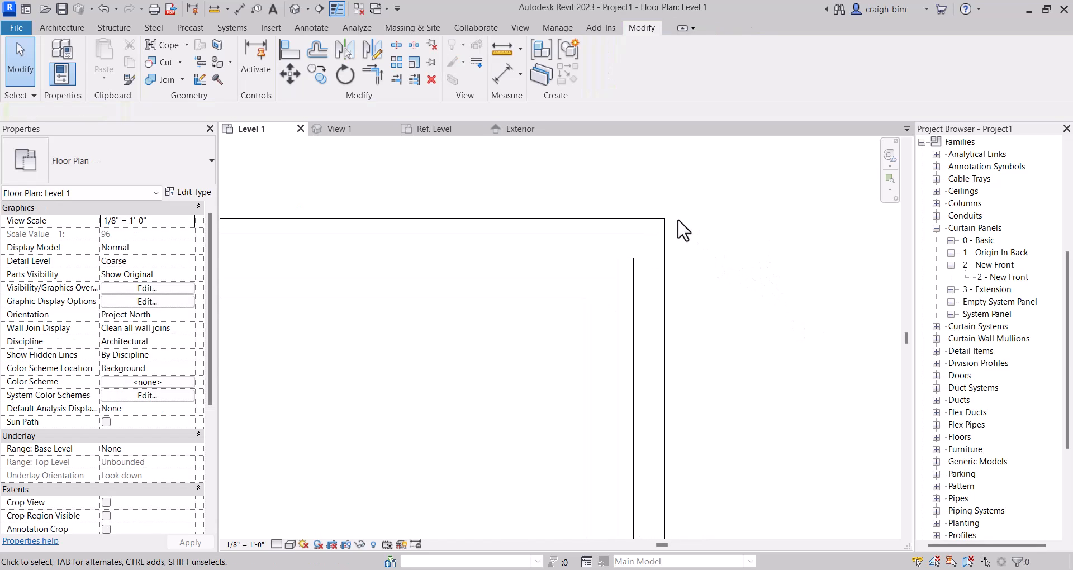
pyautogui.scroll(3, 679, 229)
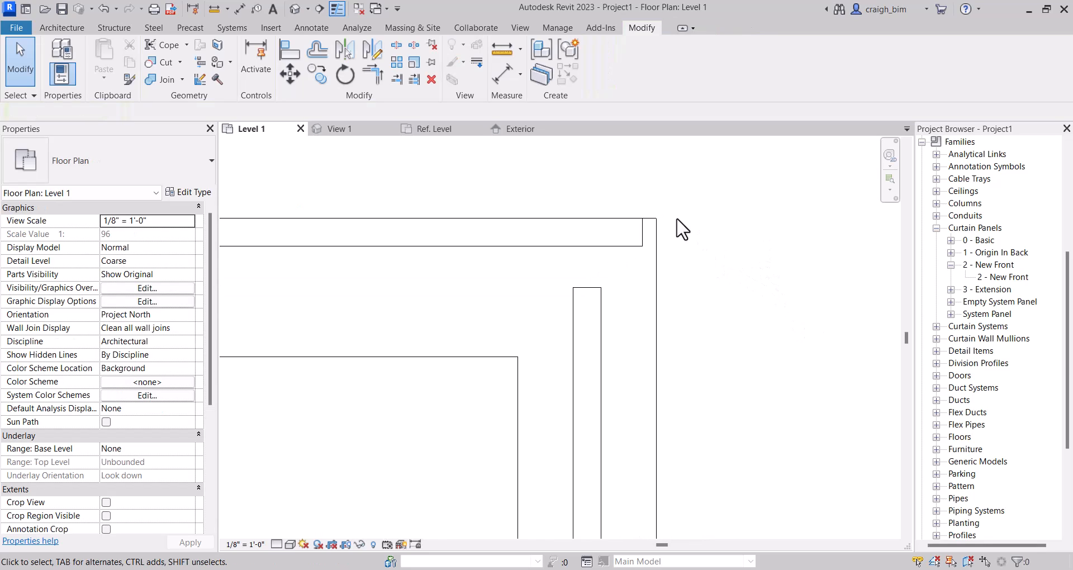
# - Set the 3 - Extension panel type's Offset to 0" and its Extension to 1/2"
pyautogui.click(433, 248)
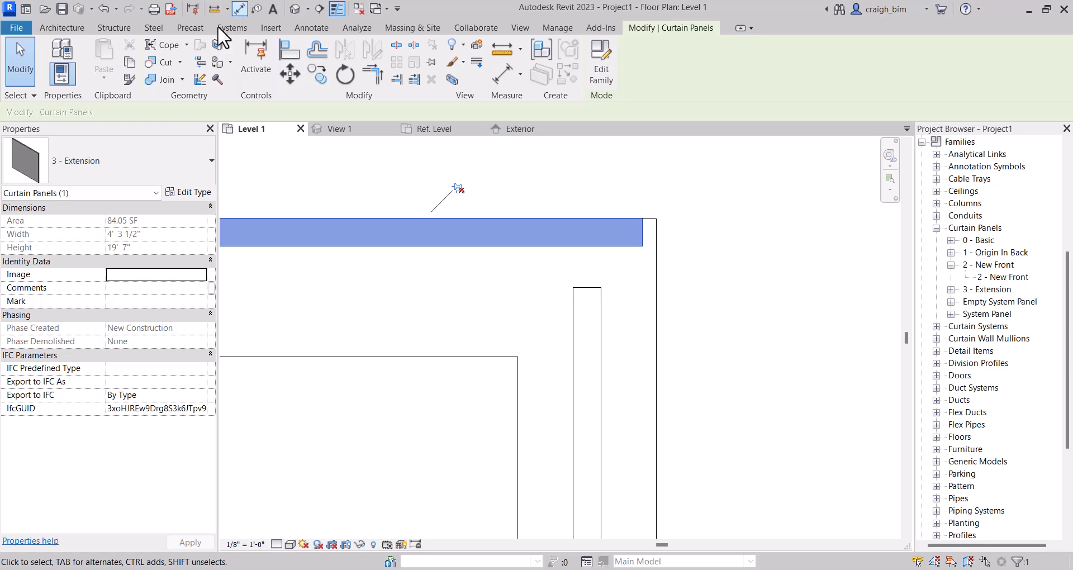
pyautogui.click(189, 192)
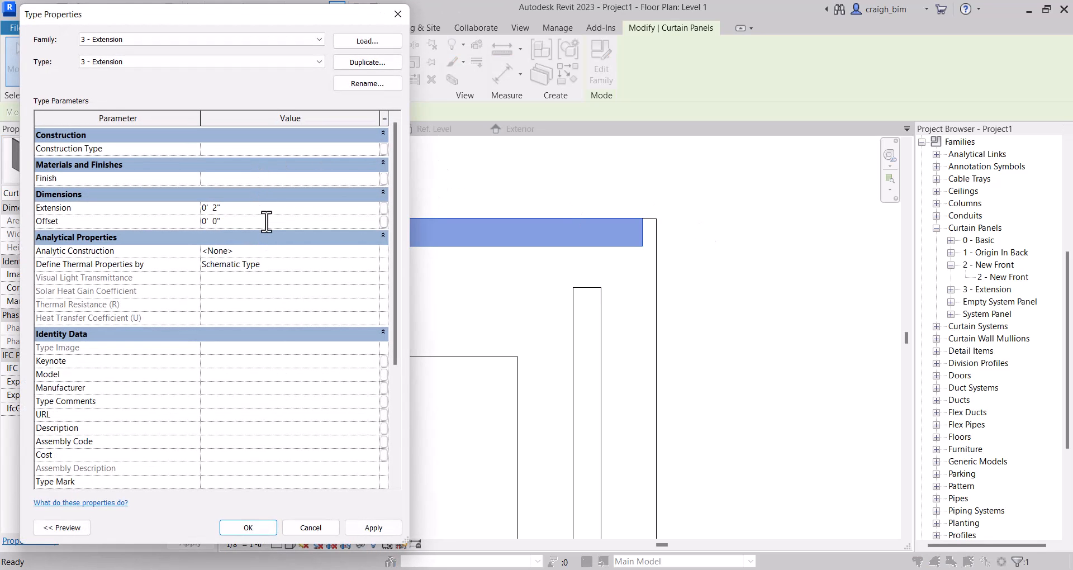
pyautogui.moveTo(411, 290); pyautogui.dragTo(309, 270)
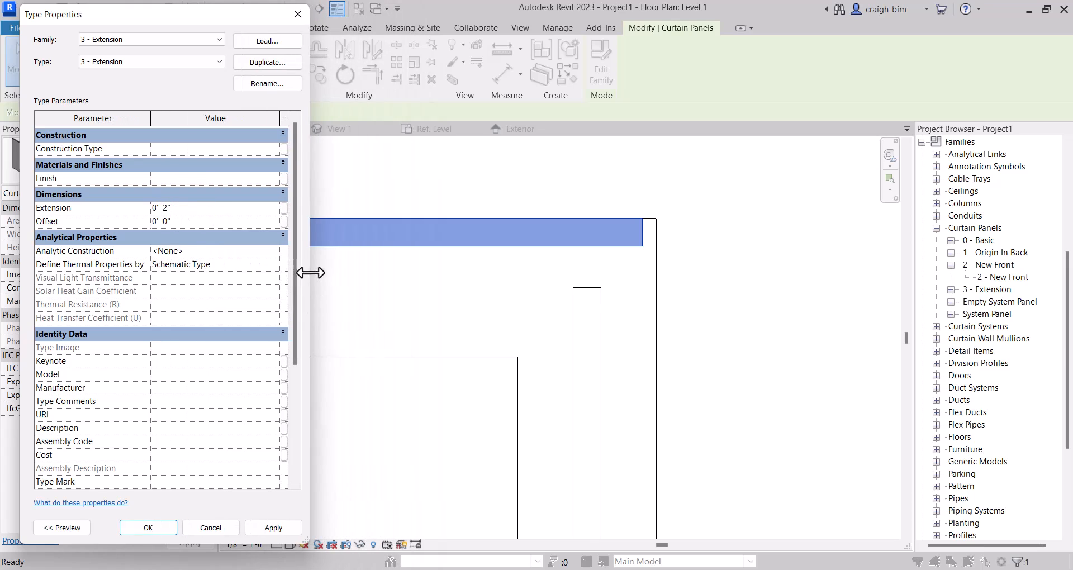
pyautogui.click(290, 527)
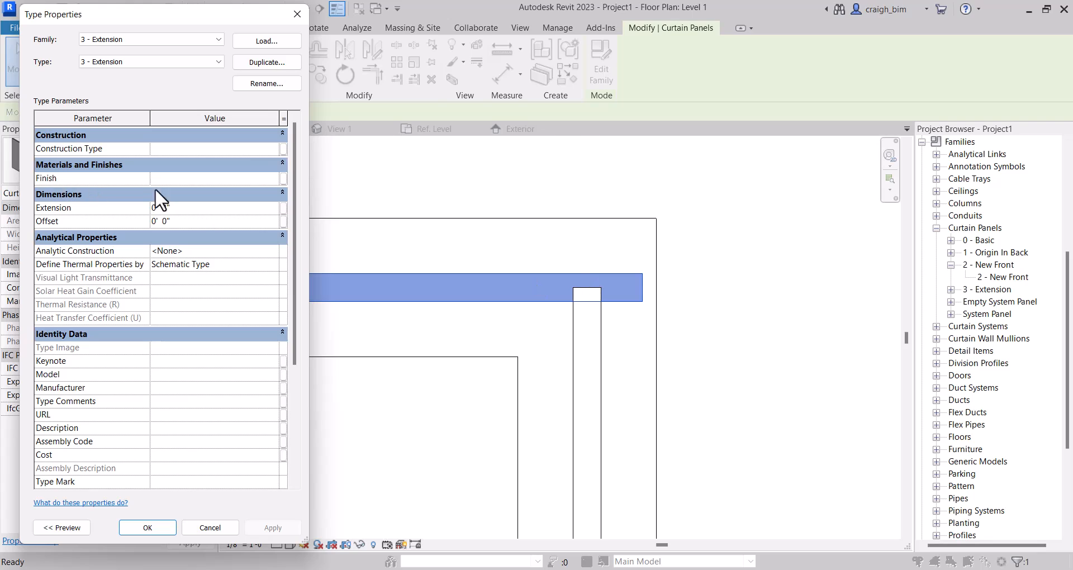
pyautogui.click(215, 207)
pyautogui.click(290, 528)
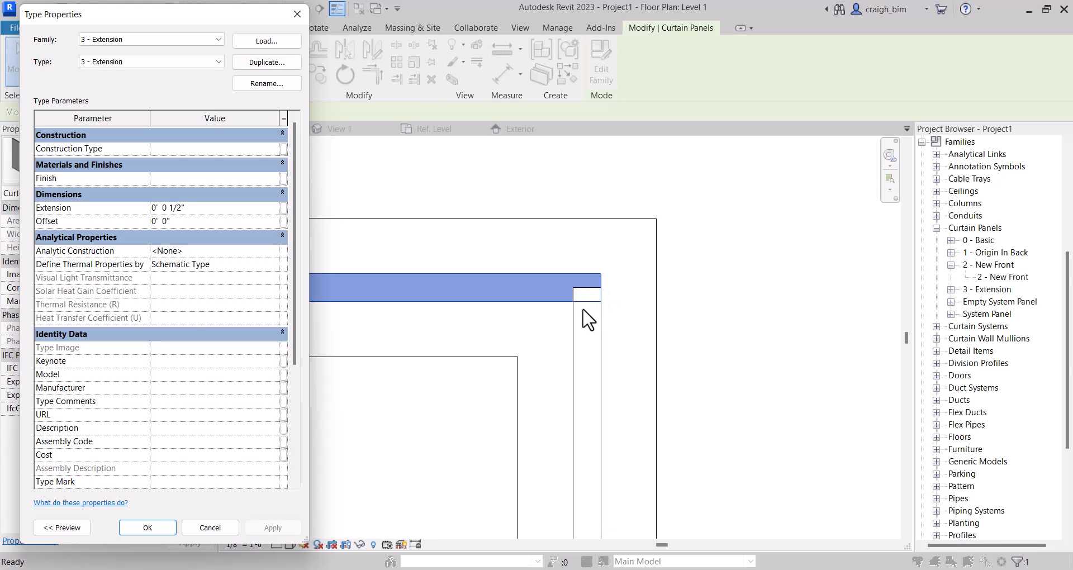
pyautogui.click(147, 528)
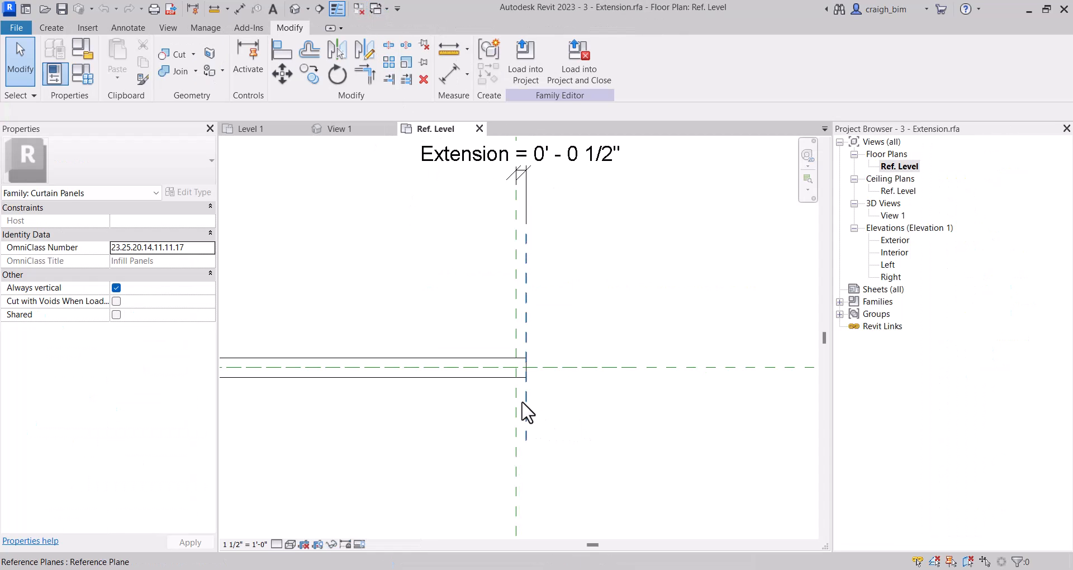
# - In the 3 - Extension family's Ref. Level plan, mirror a copy of the extension reference plane about the Right reference plane
pyautogui.click(524, 412)
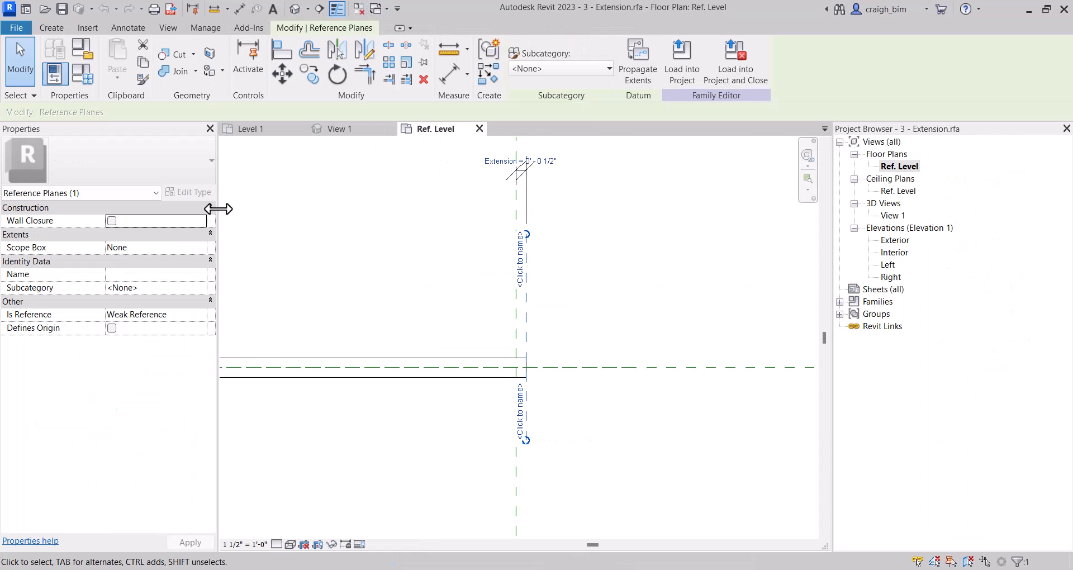
pyautogui.click(361, 56)
pyautogui.click(515, 358)
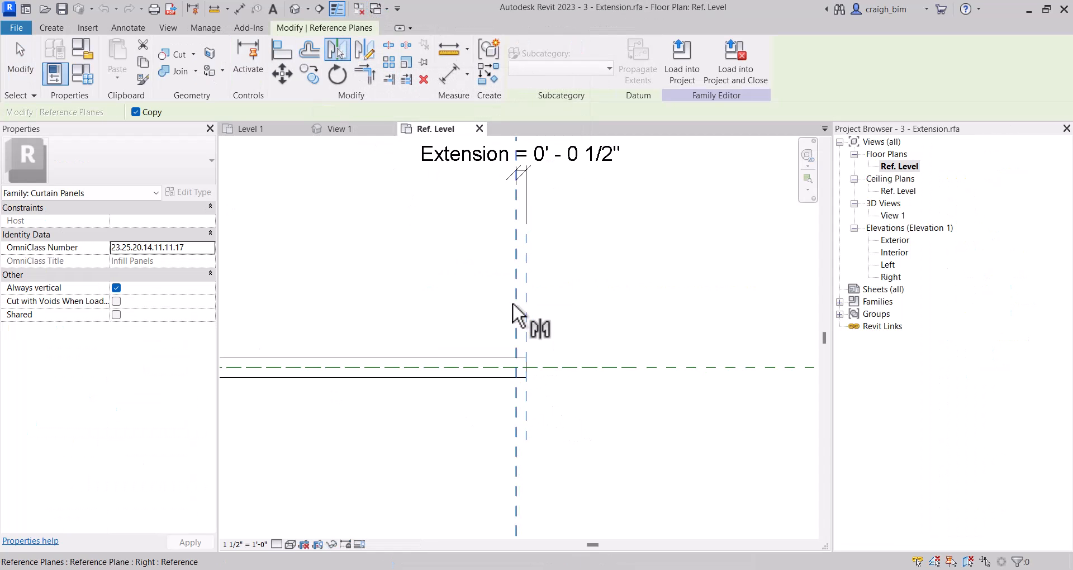
pyautogui.click(515, 312)
pyautogui.click(572, 164)
pyautogui.click(122, 158)
pyautogui.click(275, 150)
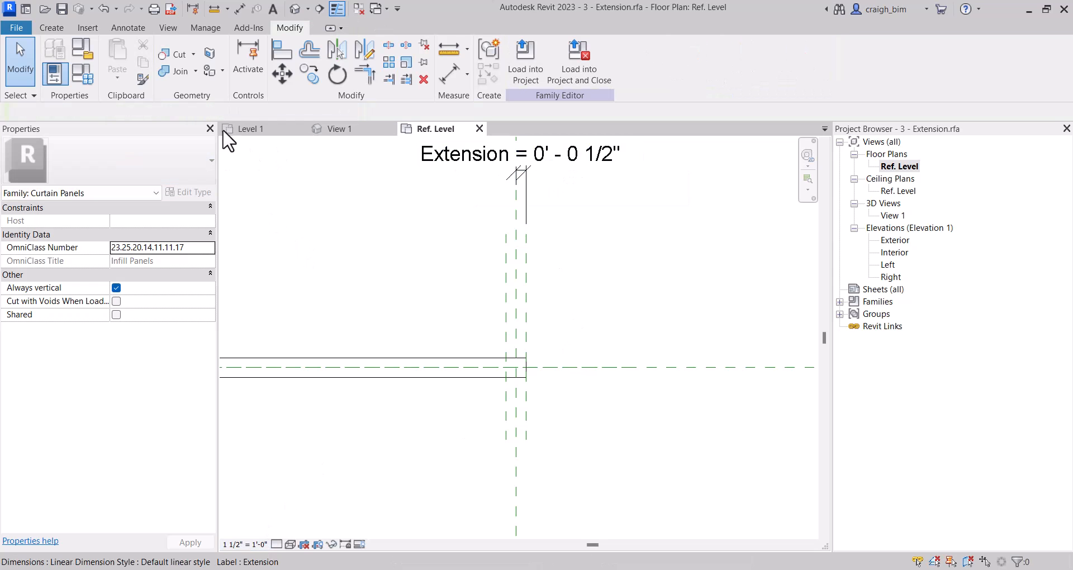
# - Rename the Extension parameter as Offset Length in the family types
pyautogui.click(84, 74)
pyautogui.click(142, 226)
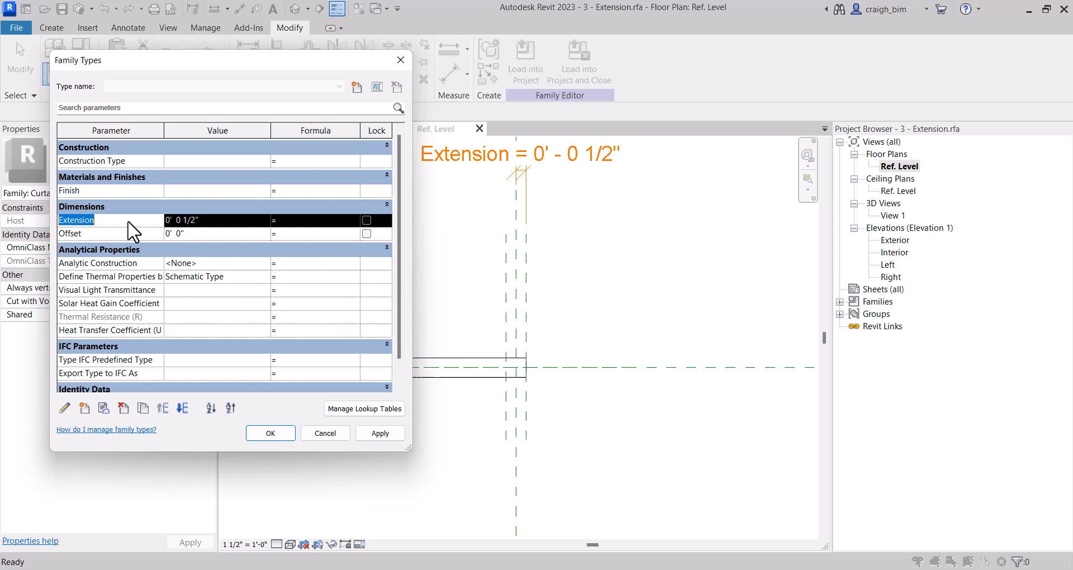
pyautogui.click(66, 408)
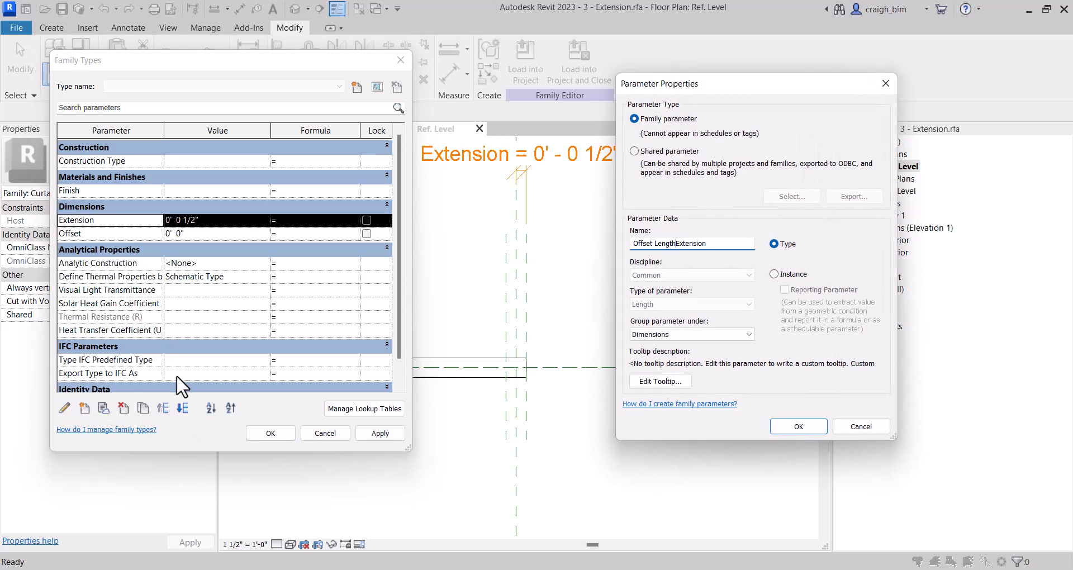
pyautogui.press('Delete')
pyautogui.press('Delete')
pyautogui.click(797, 426)
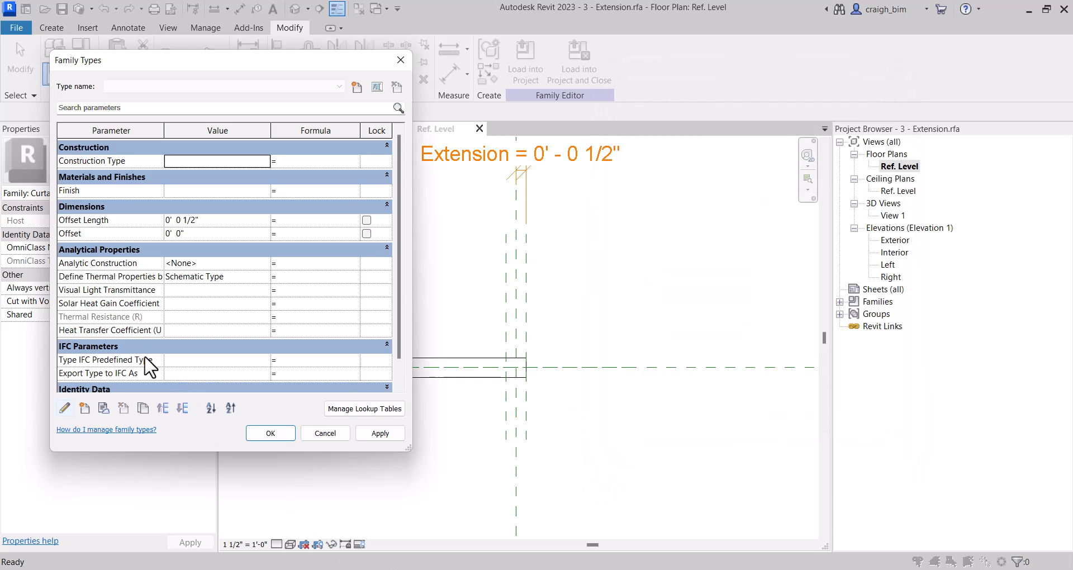
pyautogui.click(270, 433)
# - Dimension from the Right reference plane to the mirrored plane and label the dimension with a new Inset Length parameter
pyautogui.press('d')
pyautogui.press('i')
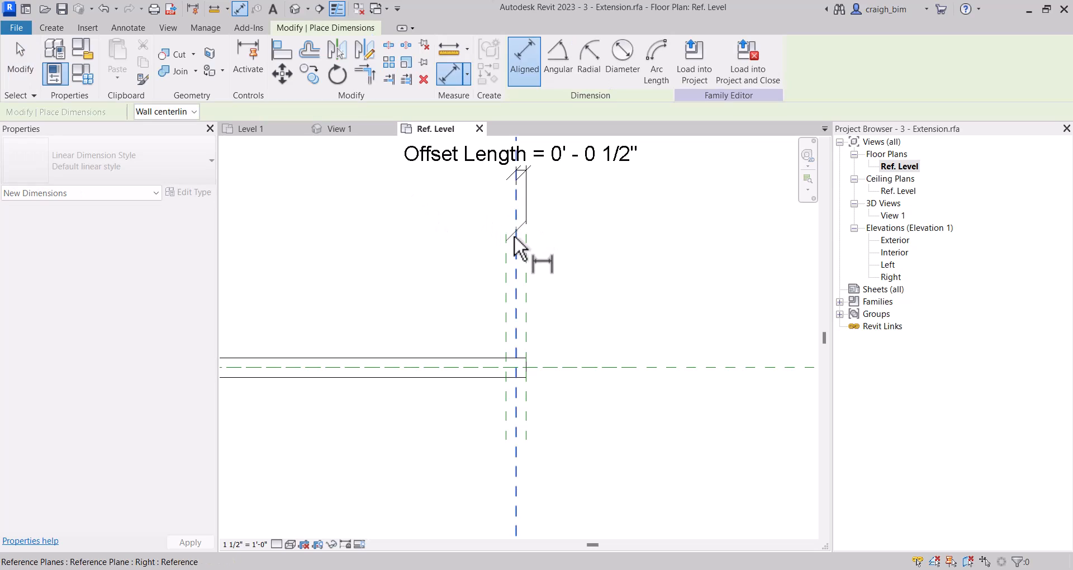
pyautogui.click(516, 236)
pyautogui.click(506, 244)
pyautogui.click(505, 241)
pyautogui.press('Escape')
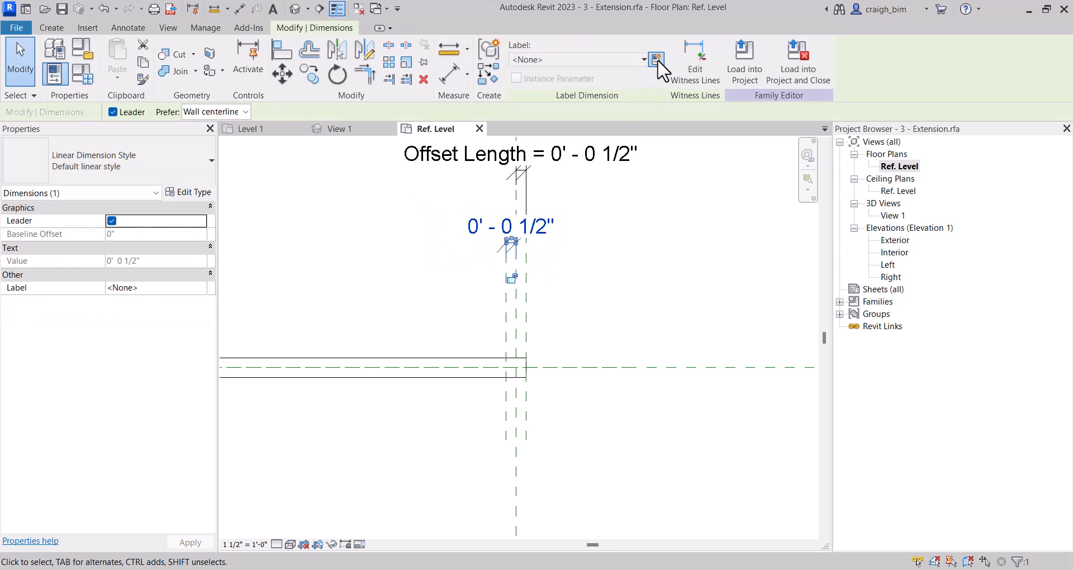
pyautogui.click(656, 59)
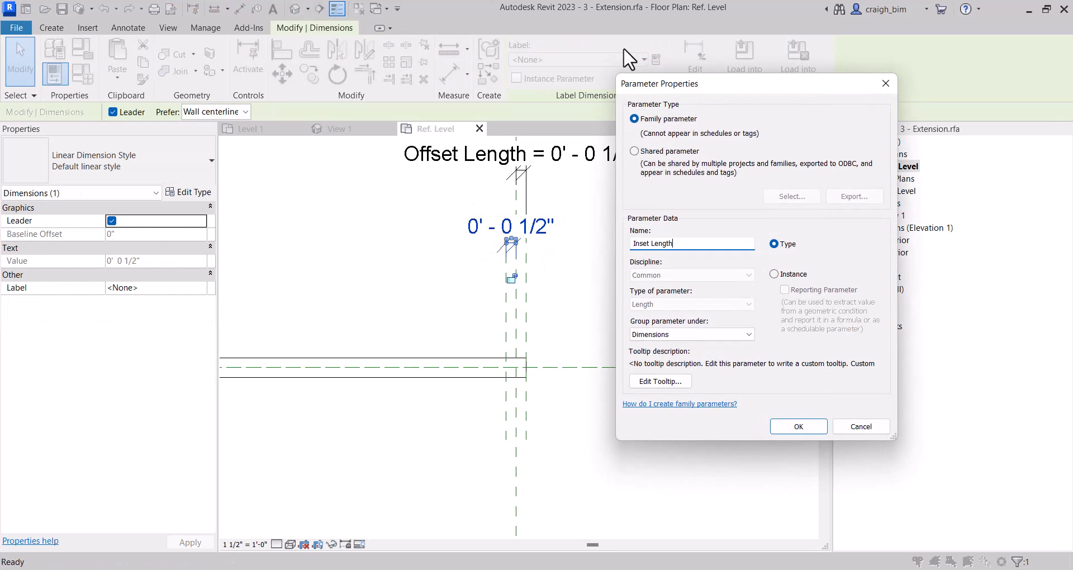
pyautogui.click(799, 426)
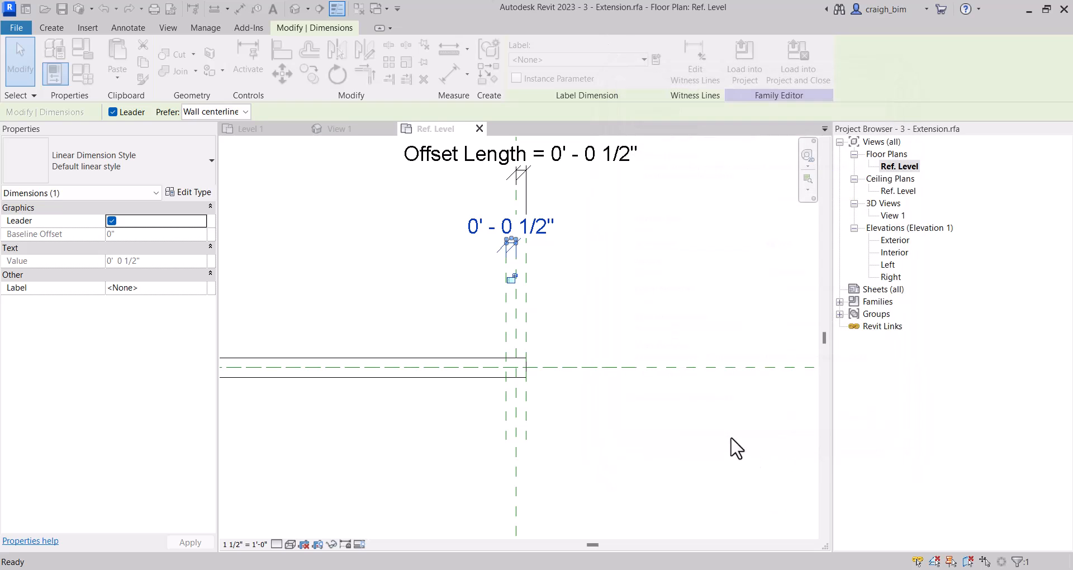
pyautogui.click(673, 490)
# - Set the Inset Length dimension to 2"
pyautogui.scroll(2, 550, 381)
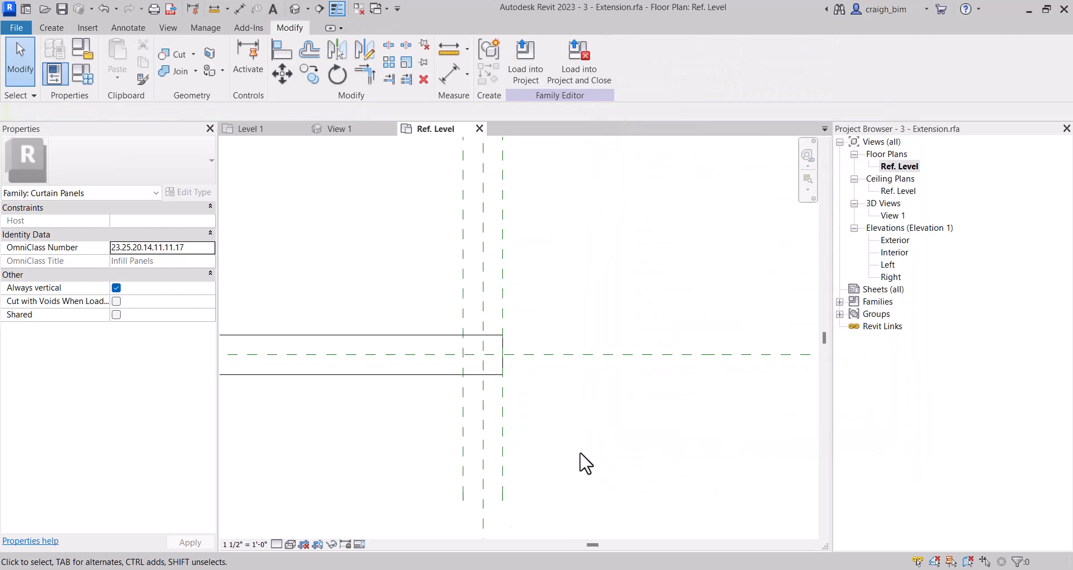
pyautogui.scroll(-1, 583, 462)
pyautogui.click(556, 222)
pyautogui.click(557, 223)
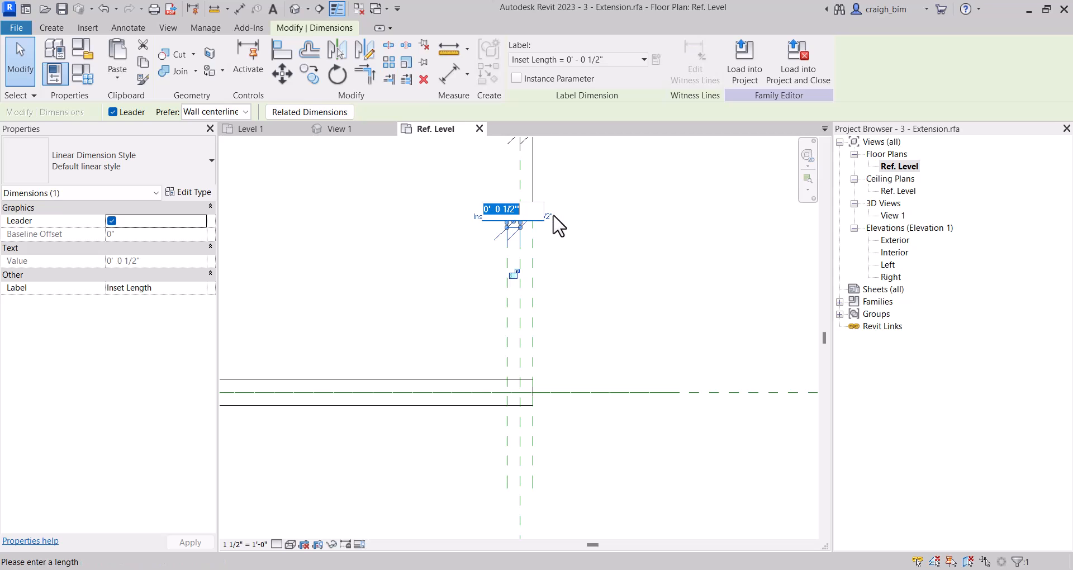
pyautogui.write('2"')
pyautogui.press('Return')
# - Set the Offset Length dimension to 2"
pyautogui.scroll(-1, 551, 402)
pyautogui.click(575, 244)
pyautogui.click(578, 246)
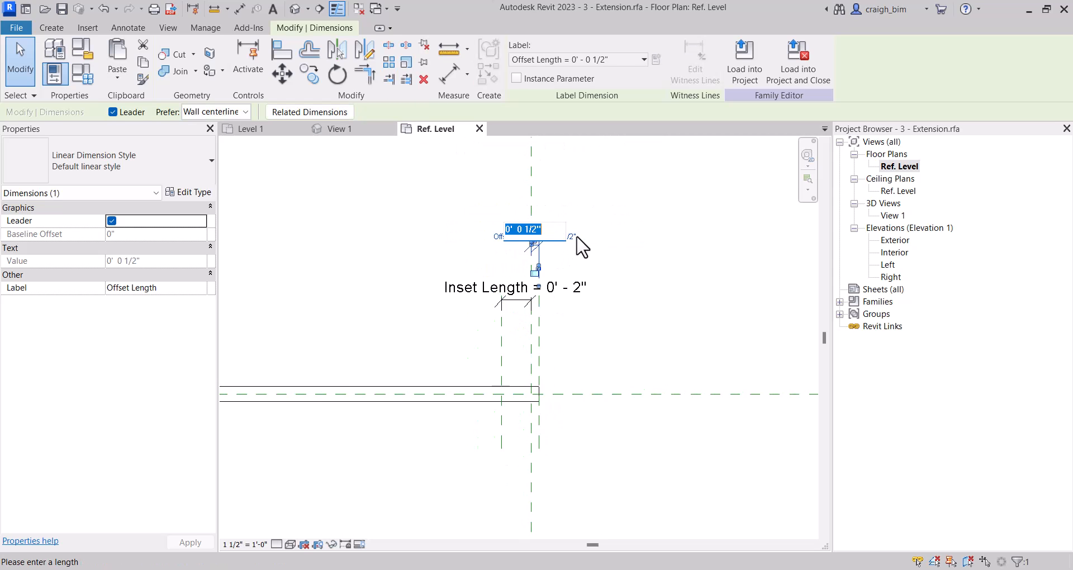
pyautogui.press('Return')
pyautogui.click(647, 359)
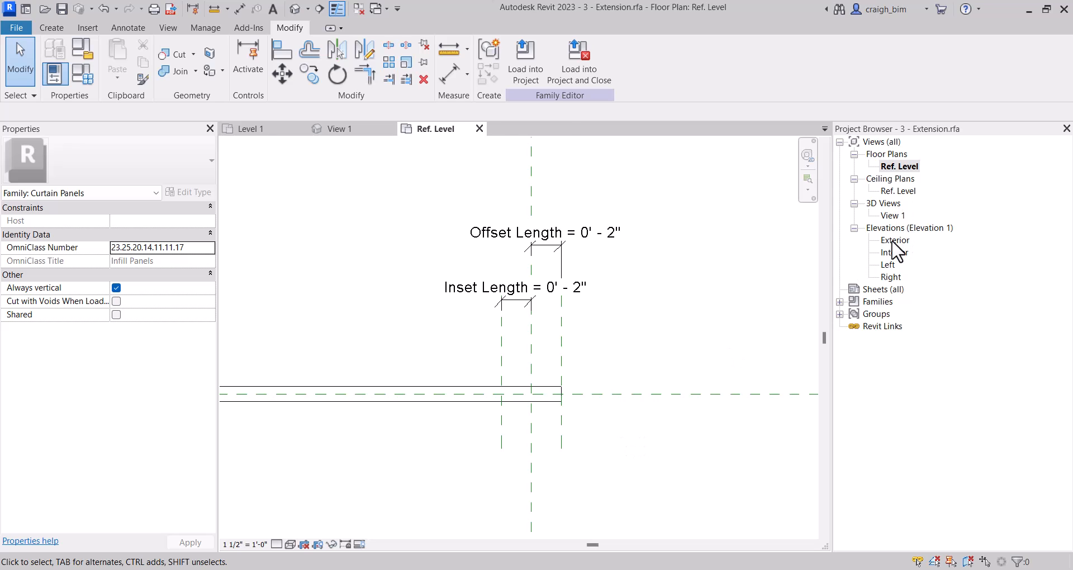
# - Open the Exterior elevation and temporarily hide the glass extrusion
pyautogui.doubleClick(893, 241)
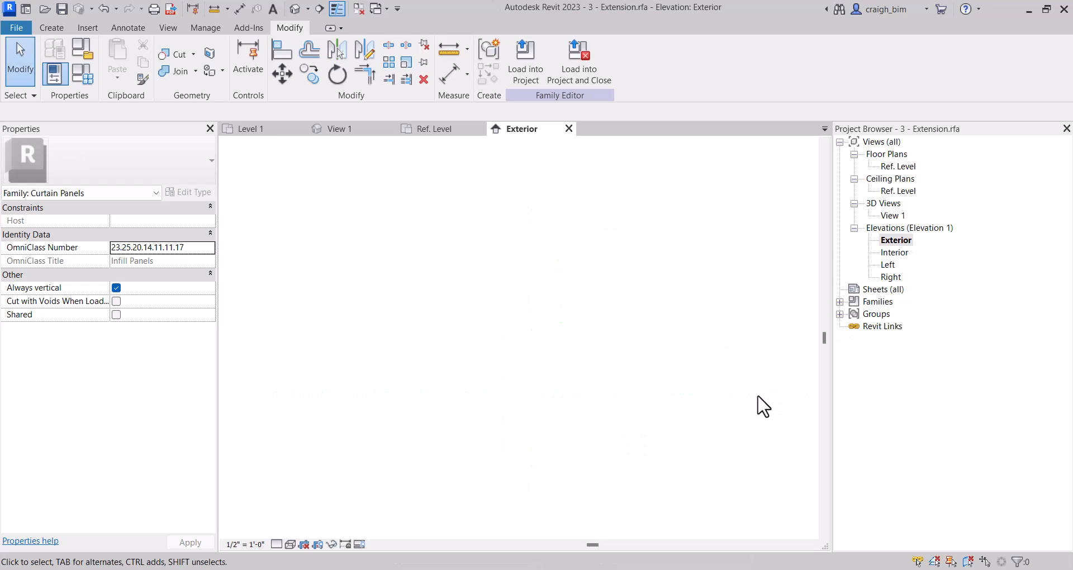
pyautogui.click(52, 29)
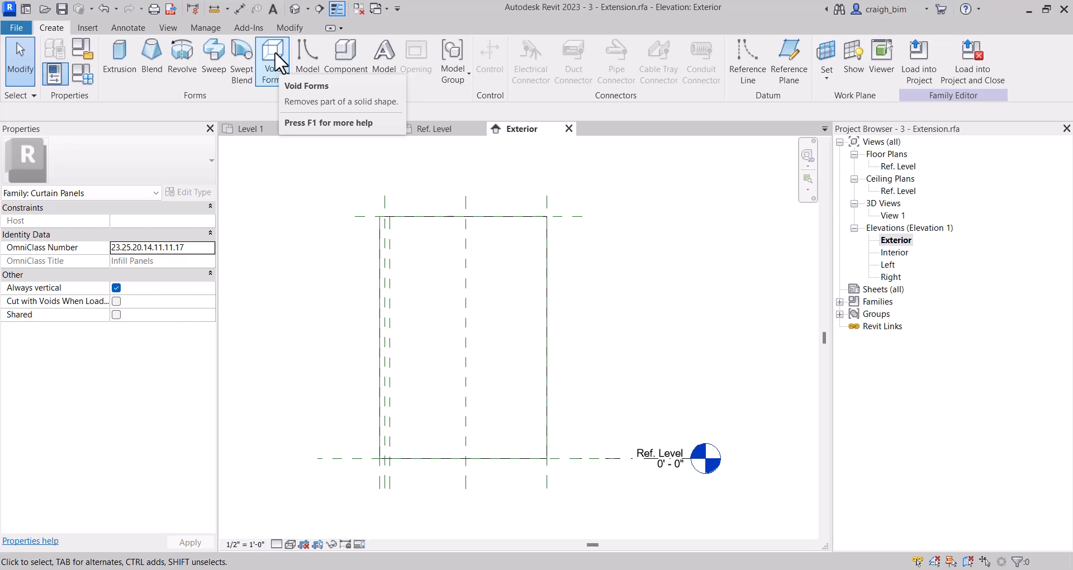
pyautogui.click(382, 240)
pyautogui.press('h')
pyautogui.press('h')
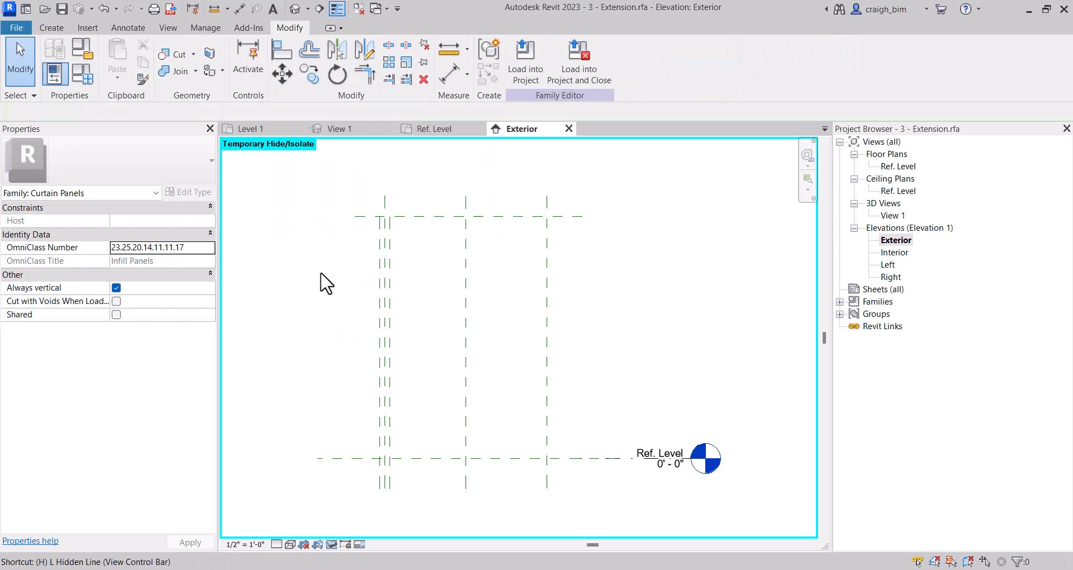
# - Begin a void extrusion with its Cuts Geometry option turned off
pyautogui.click(52, 27)
pyautogui.click(273, 56)
pyautogui.click(305, 101)
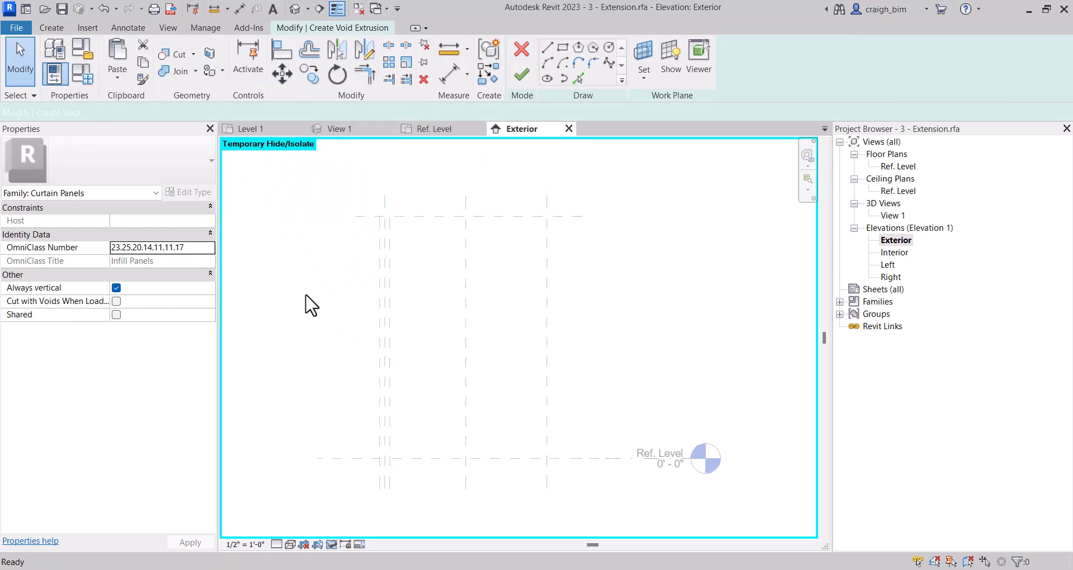
pyautogui.click(111, 274)
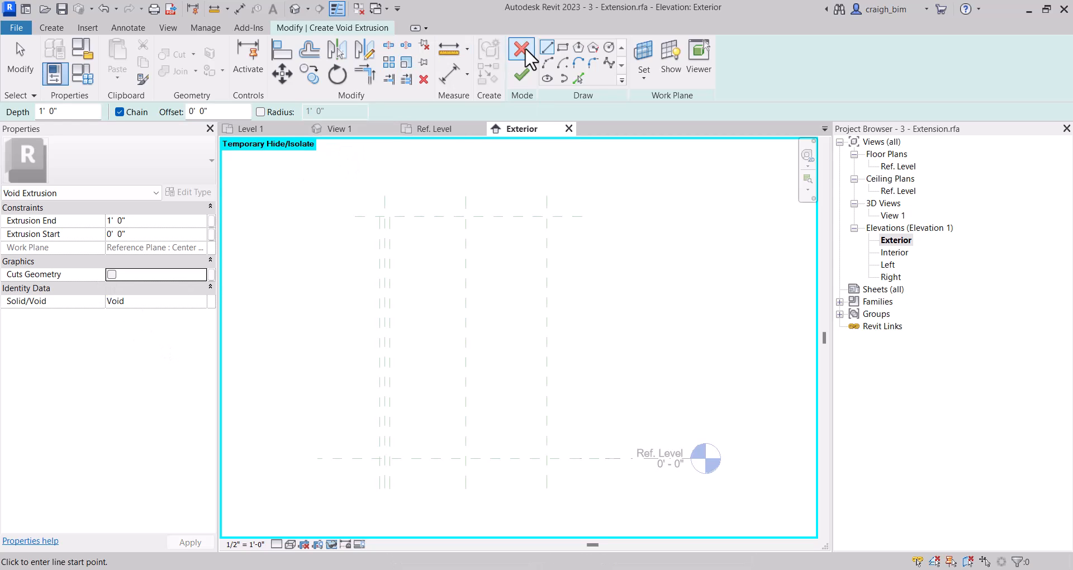
# - Sketch a full-height rectangle between the Right and inset reference planes, lock its edges to the planes and finish the void
pyautogui.click(562, 46)
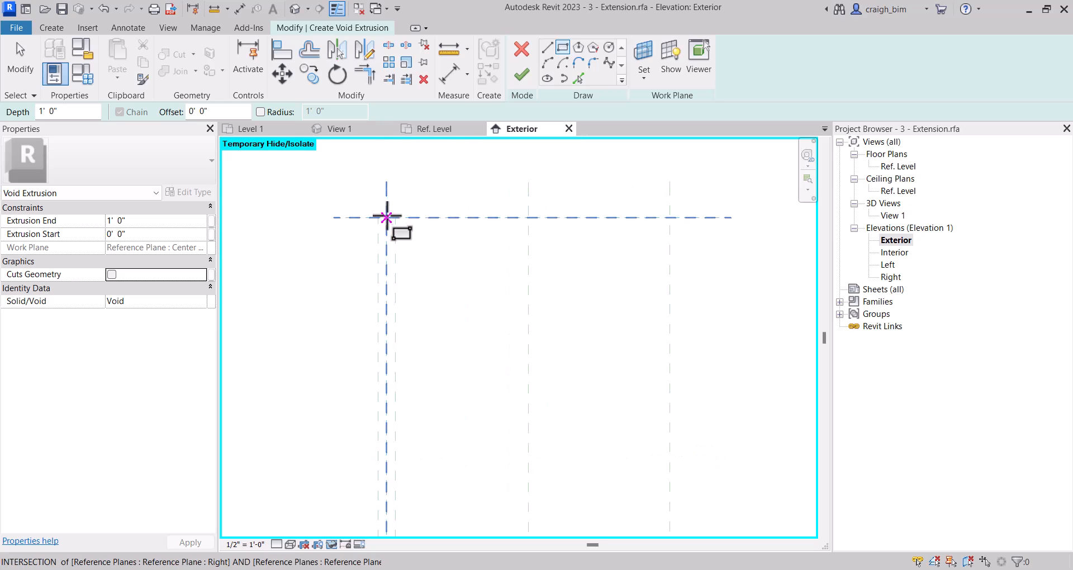
pyautogui.click(384, 218)
pyautogui.scroll(3, 409, 399)
pyautogui.click(410, 400)
pyautogui.scroll(1, 497, 421)
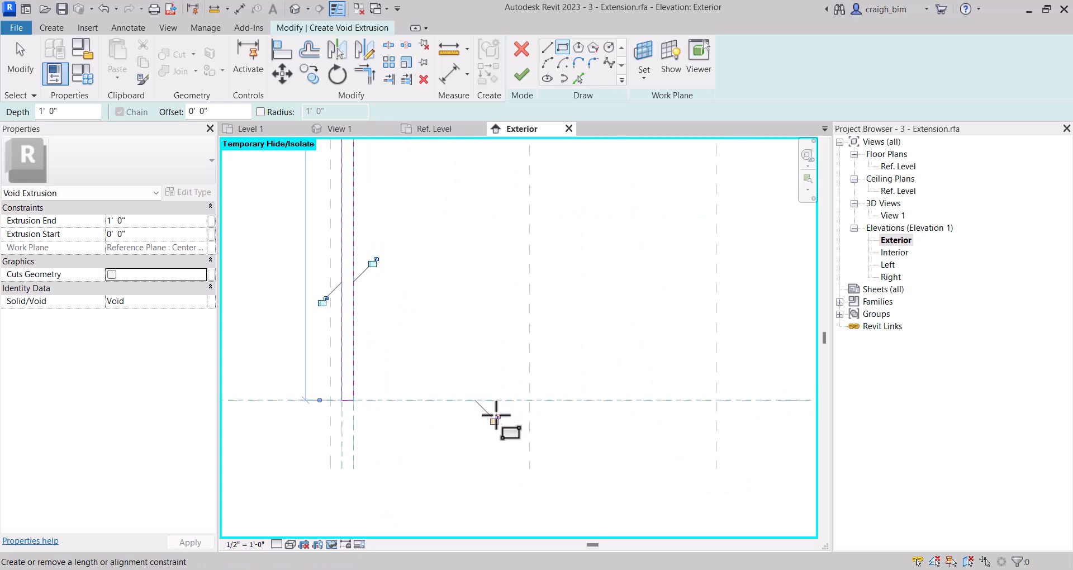
pyautogui.click(366, 284)
pyautogui.scroll(-3, 433, 462)
pyautogui.scroll(5, 398, 210)
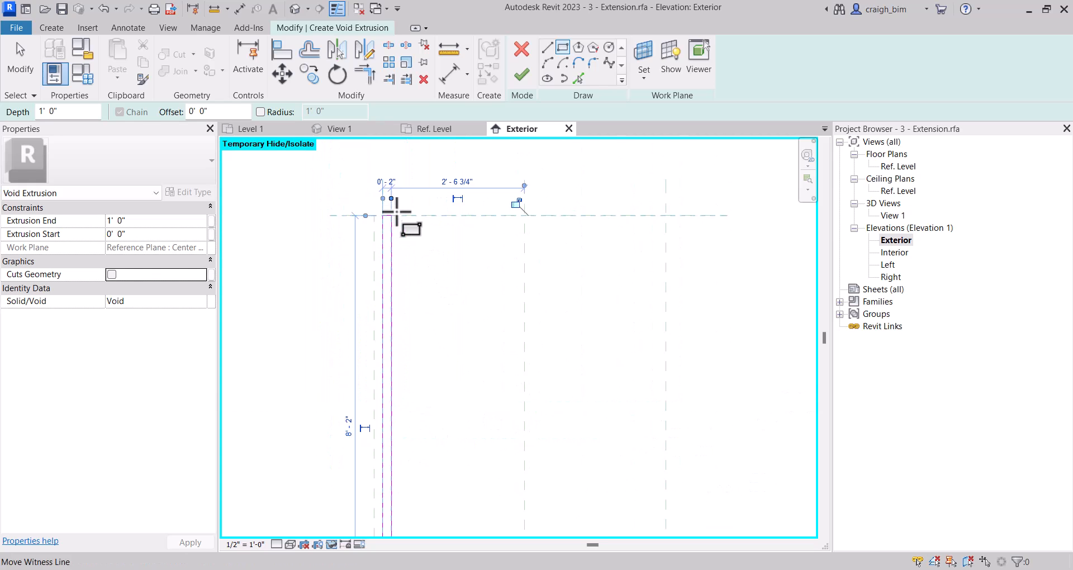
pyautogui.click(640, 197)
pyautogui.click(524, 70)
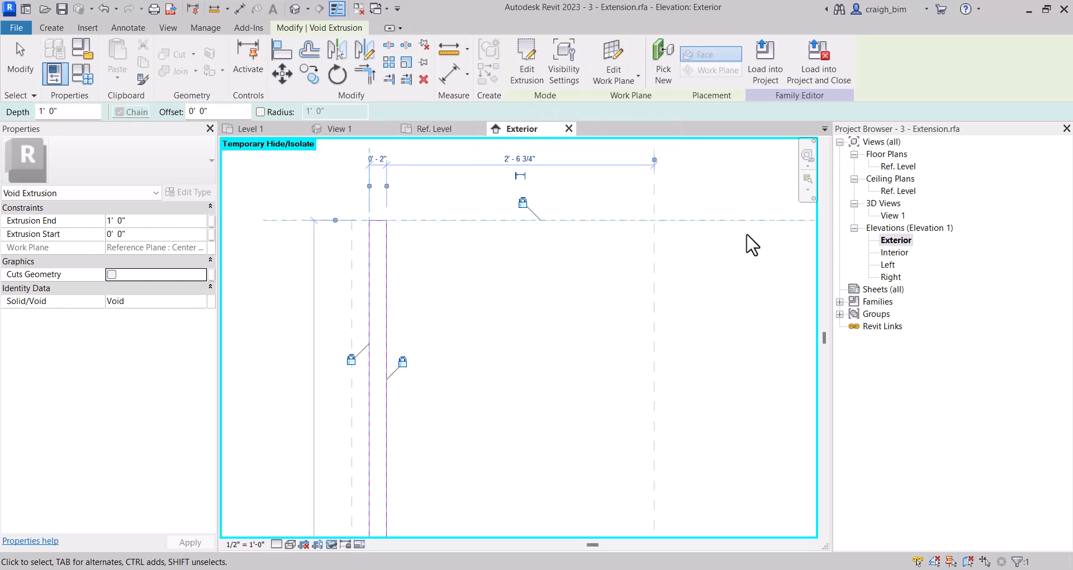
# - In the Ref. Level plan, set the void's Extrusion End to 3/4" and Extrusion Start to -3/4"
pyautogui.doubleClick(894, 166)
pyautogui.scroll(2, 528, 419)
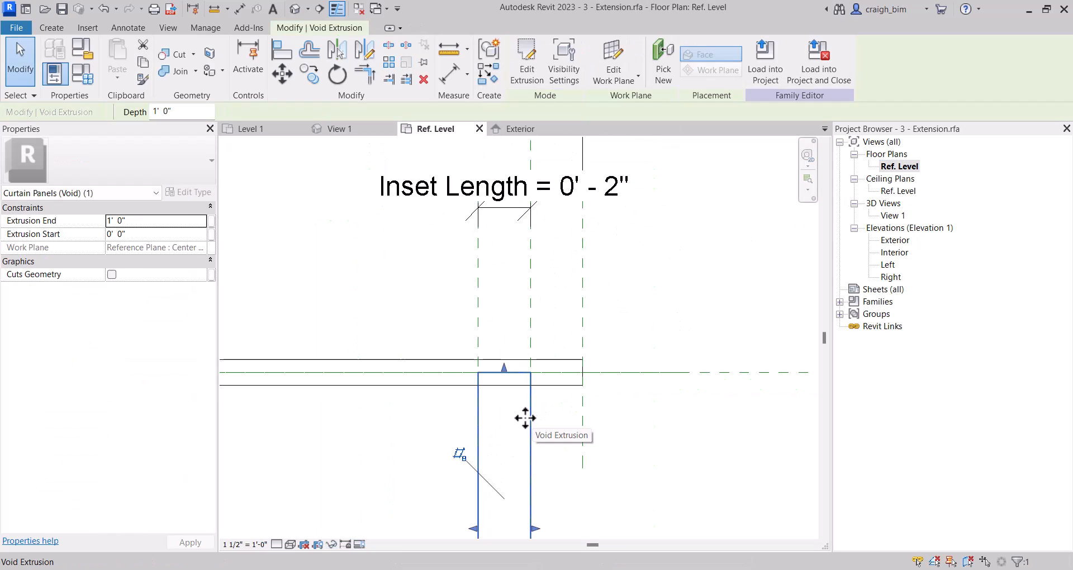
pyautogui.click(162, 220)
pyautogui.press('BackSpace')
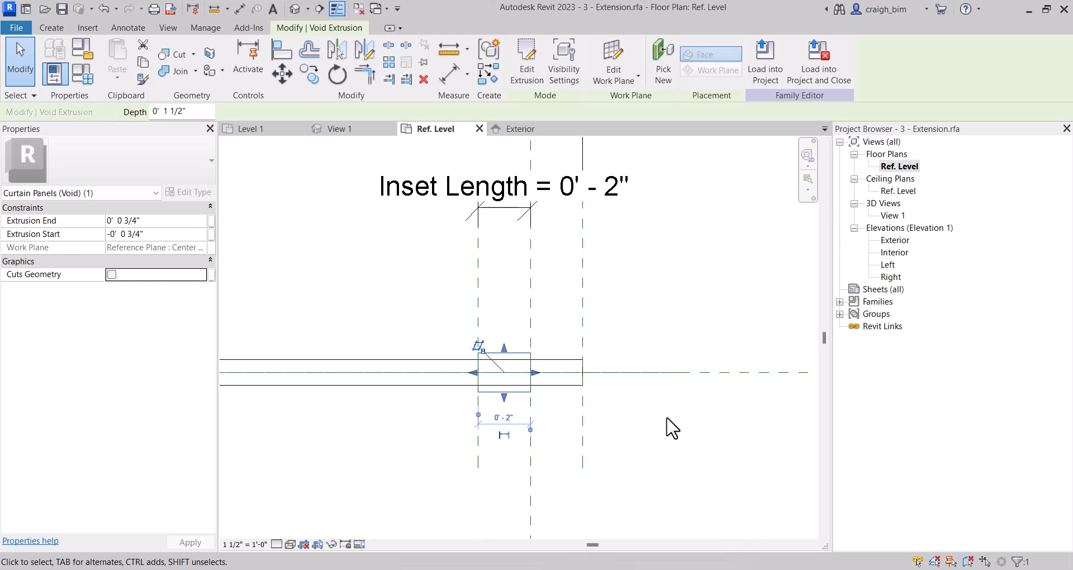
pyautogui.click(653, 429)
# - Associate the void's Cuts Geometry property with a new Inset Cut type parameter grouped under Construction
pyautogui.click(504, 391)
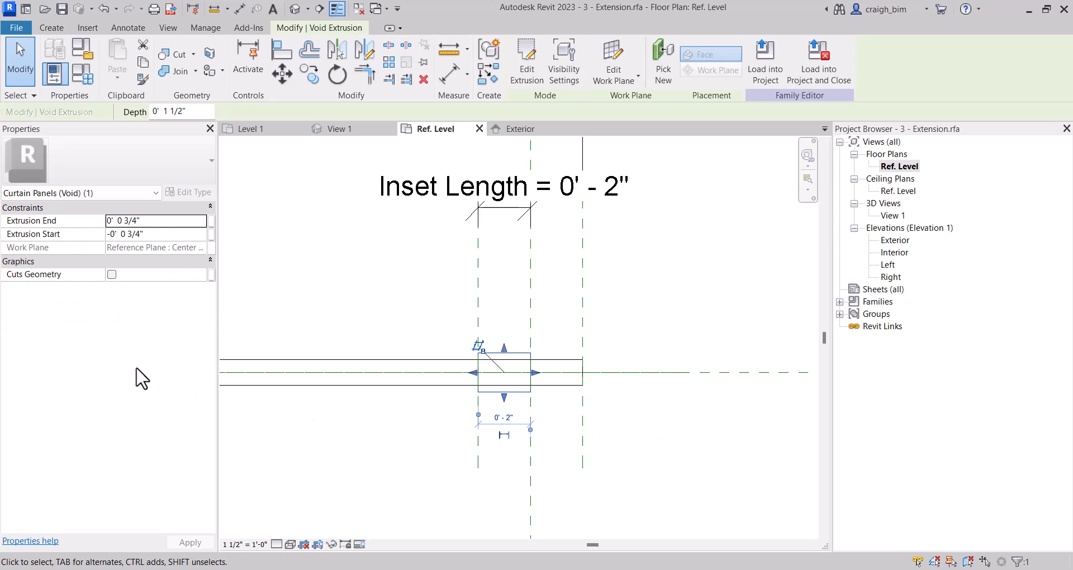
pyautogui.click(211, 274)
pyautogui.moveTo(507, 132); pyautogui.dragTo(236, 129)
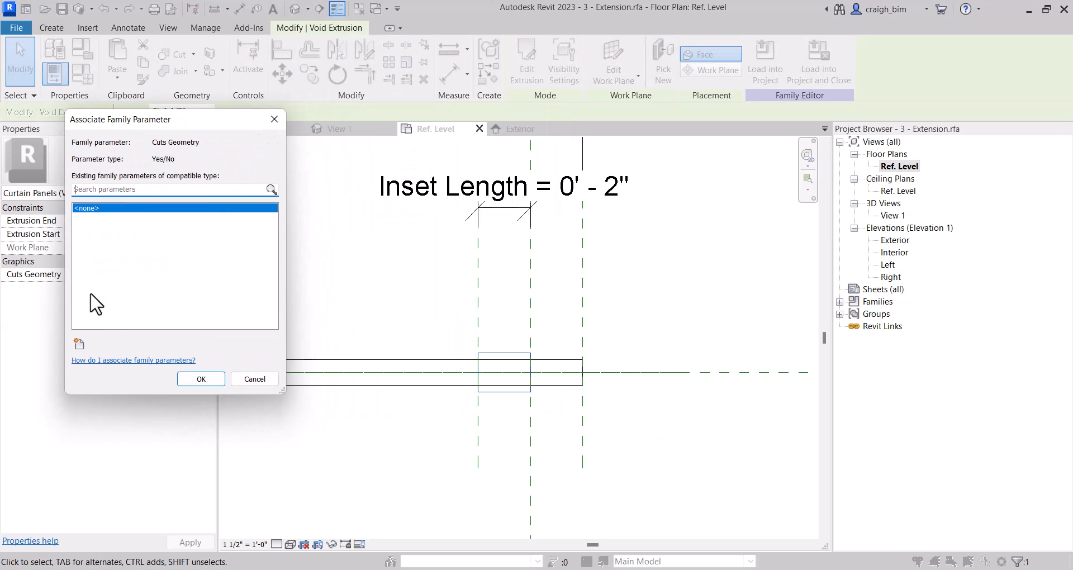
pyautogui.click(79, 343)
pyautogui.write('Inse')
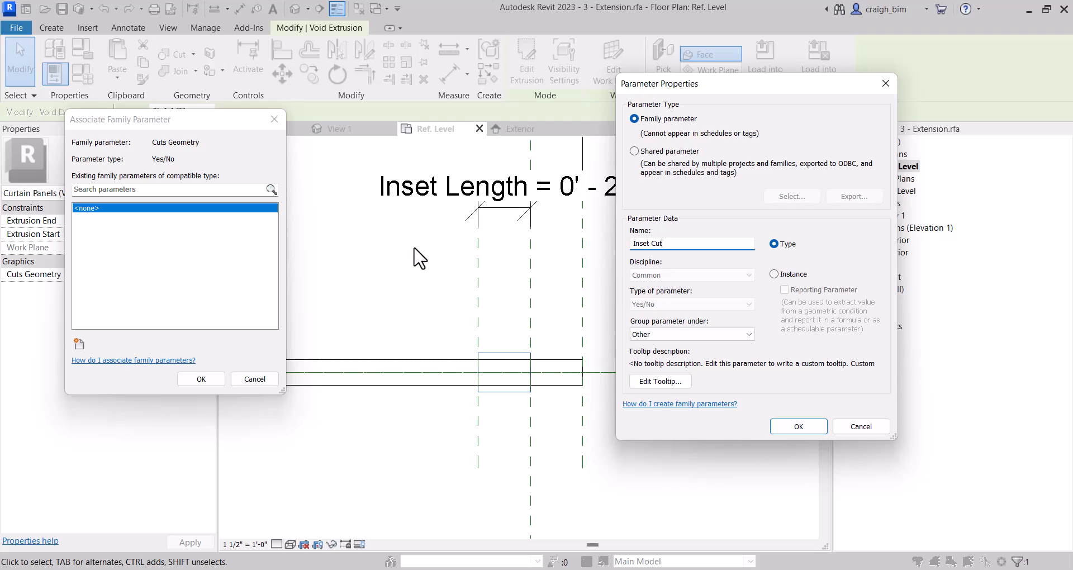
pyautogui.write('t Cut')
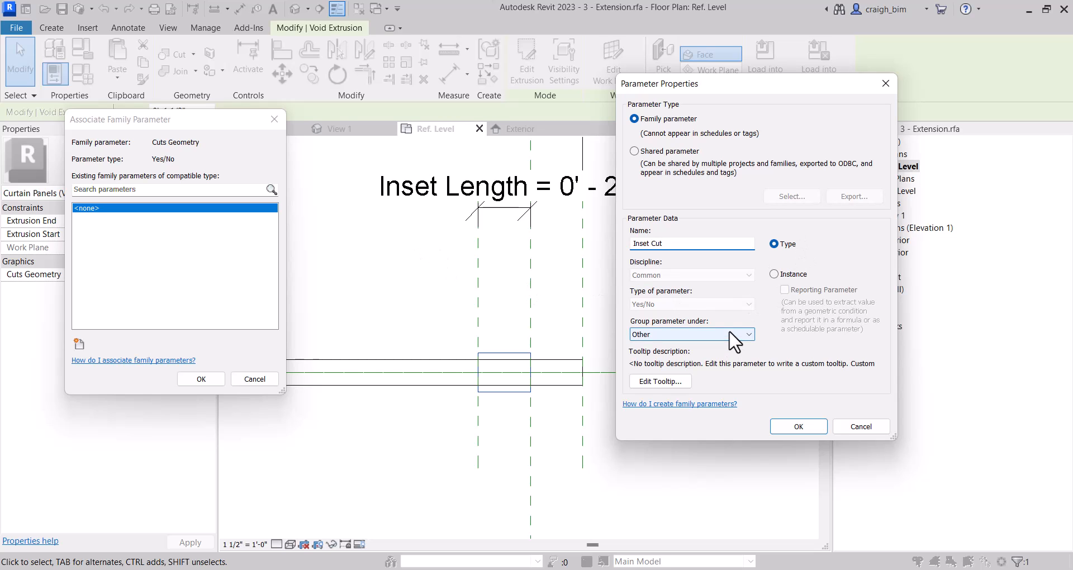
pyautogui.click(729, 334)
pyautogui.click(798, 426)
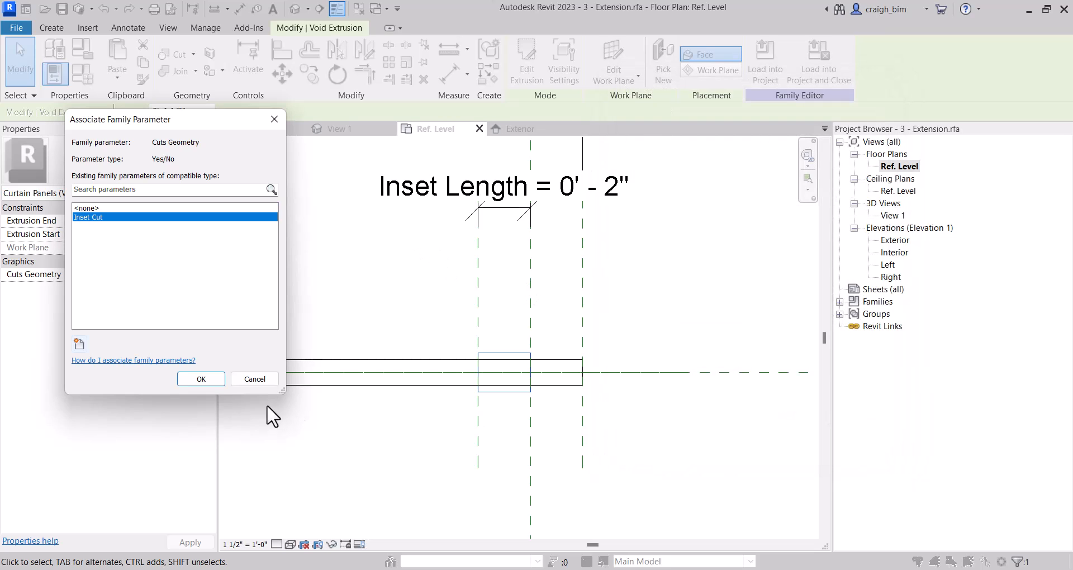
pyautogui.click(201, 378)
pyautogui.click(391, 466)
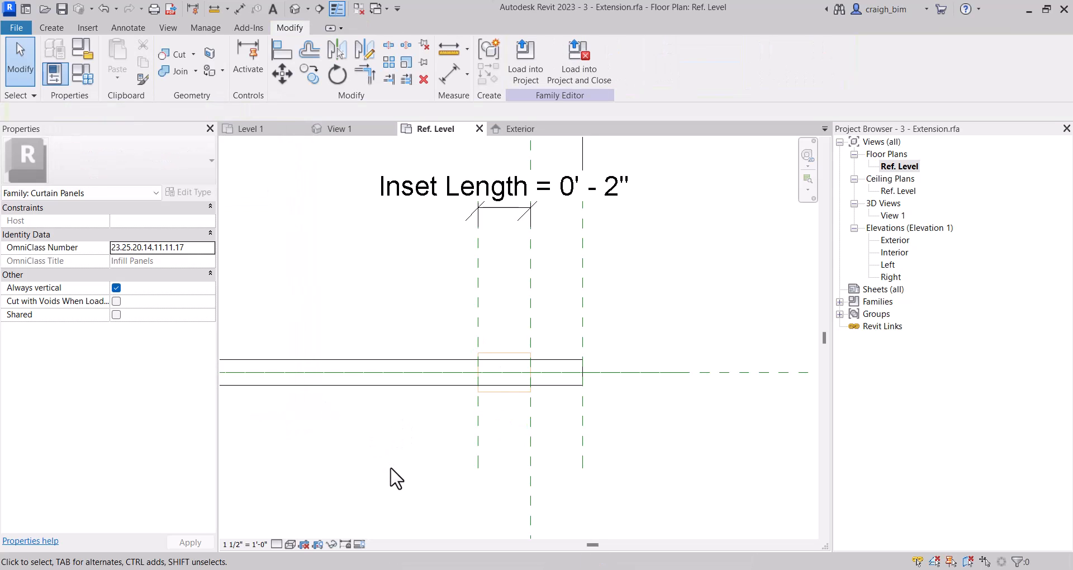
# - Save the family as 4 - Butt Joint, then load it into the project and close it
pyautogui.click(17, 27)
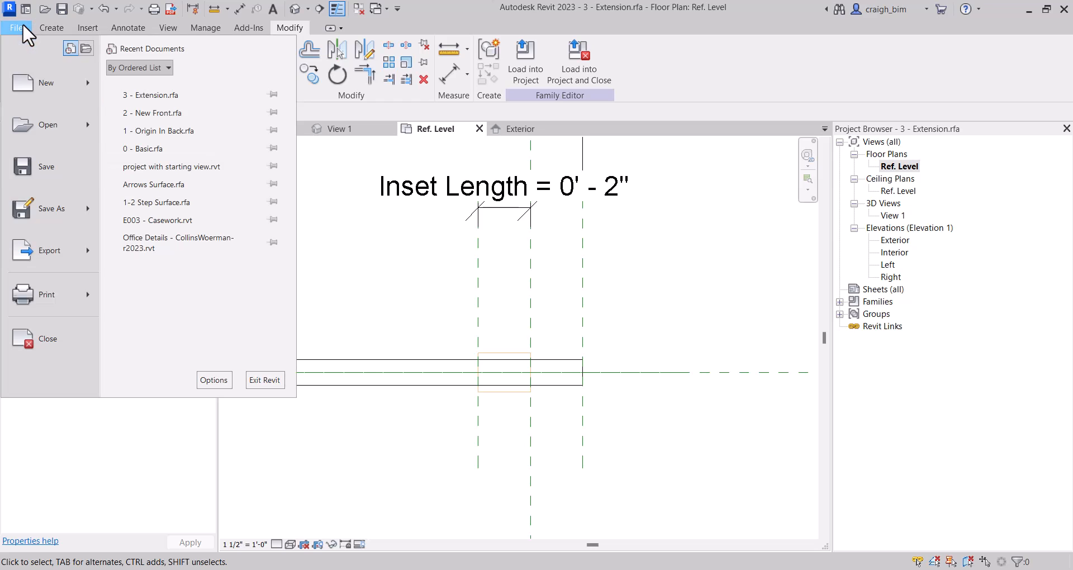
pyautogui.moveTo(58, 217)
pyautogui.click(162, 200)
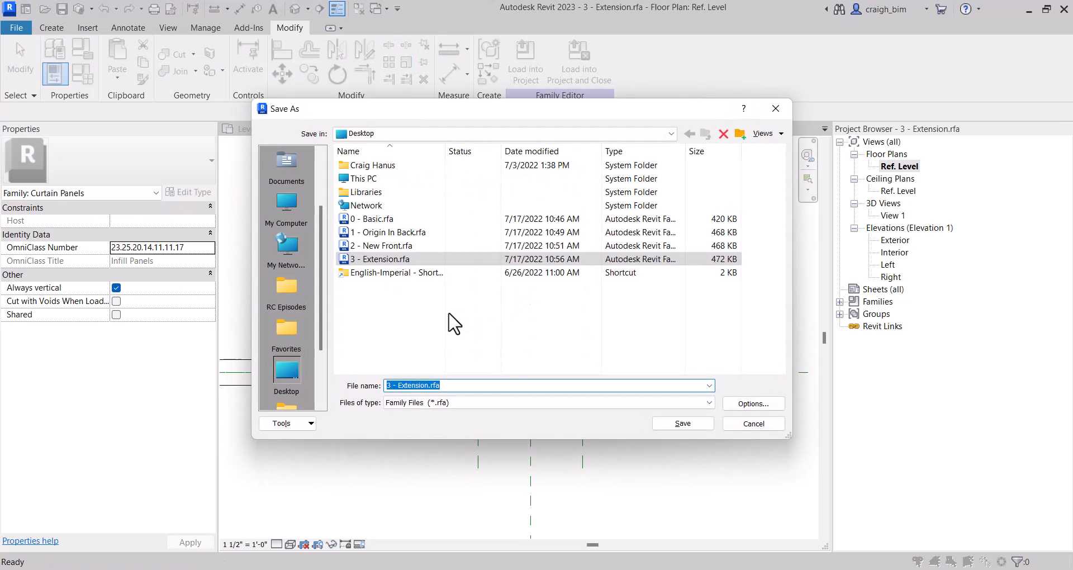
pyautogui.write('4 - Butt Joint')
pyautogui.press('Return')
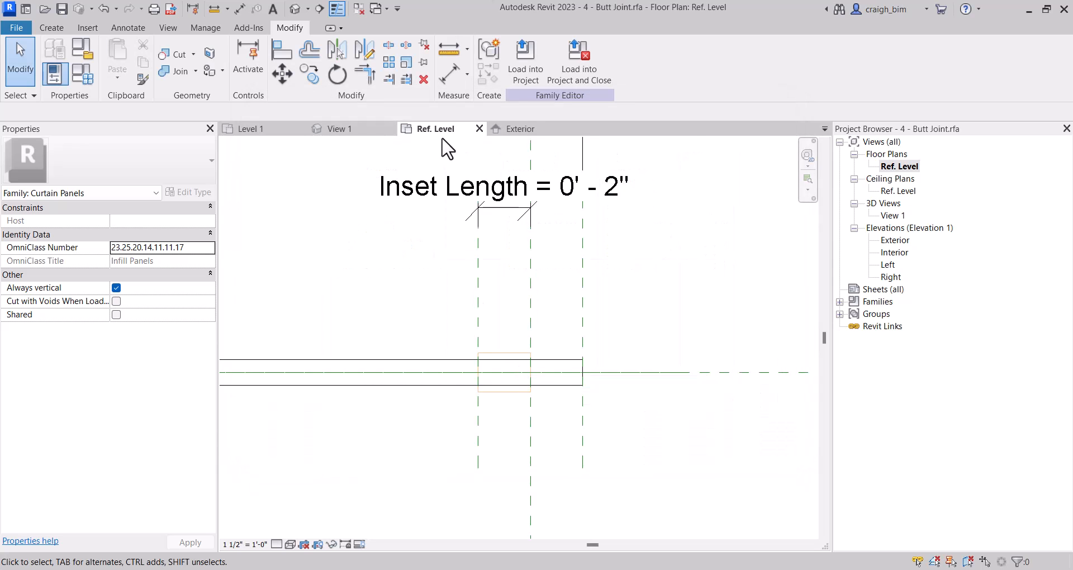
pyautogui.click(596, 64)
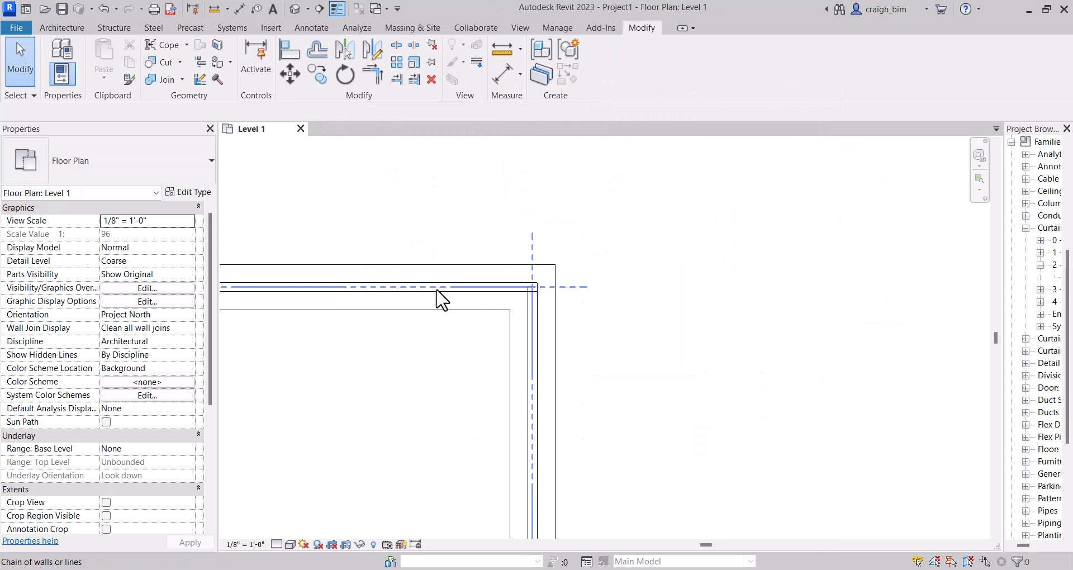
# - Change the horizontal wall's curtain panel from 3 - Extension to the 4 - Butt Joint type
pyautogui.click(437, 289)
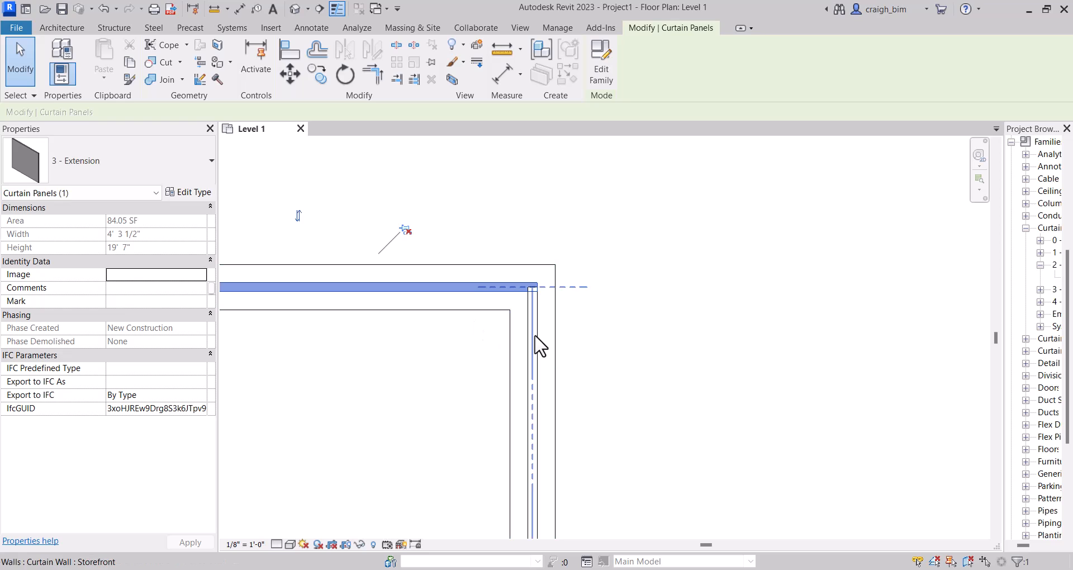
pyautogui.click(140, 177)
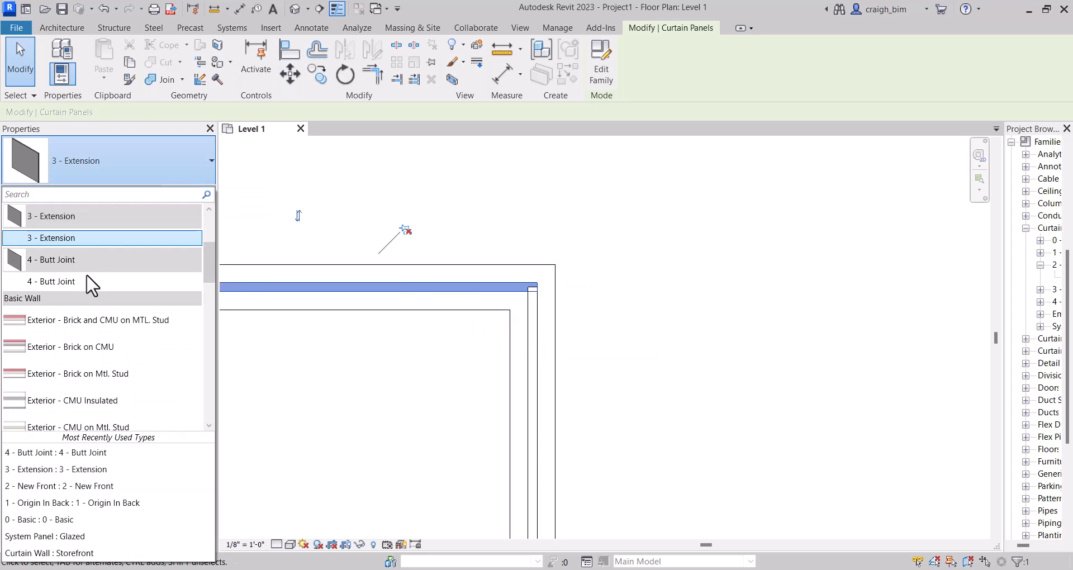
pyautogui.click(89, 280)
pyautogui.click(689, 299)
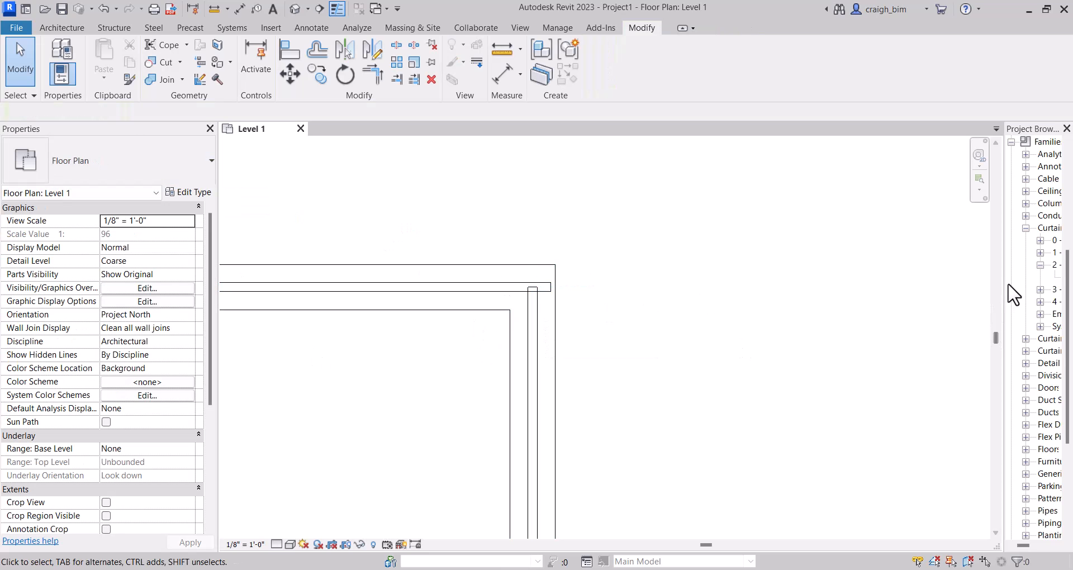
# - Rename the 4 - Butt Joint family's existing type as Butt Front in the project
pyautogui.moveTo(1002, 284); pyautogui.dragTo(861, 286)
pyautogui.click(930, 301)
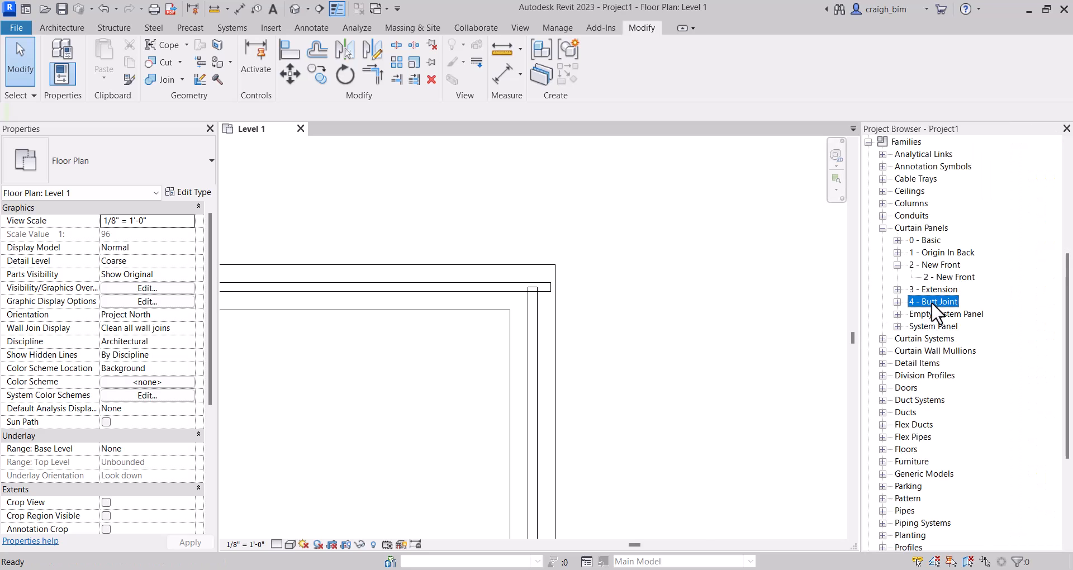
pyautogui.click(933, 303)
pyautogui.click(896, 302)
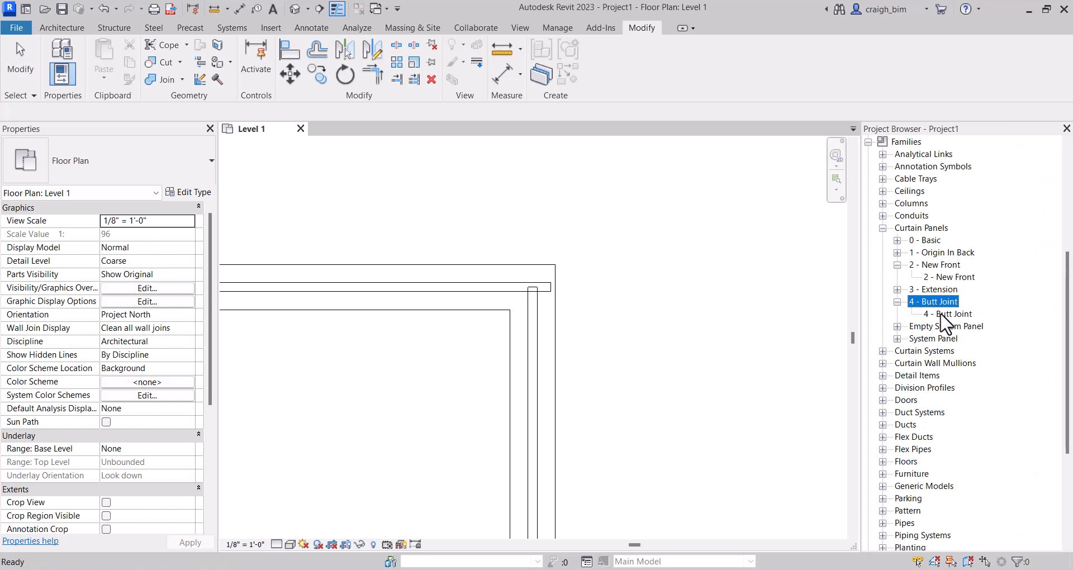
pyautogui.rightClick(948, 314)
pyautogui.click(940, 370)
pyautogui.write('Bu')
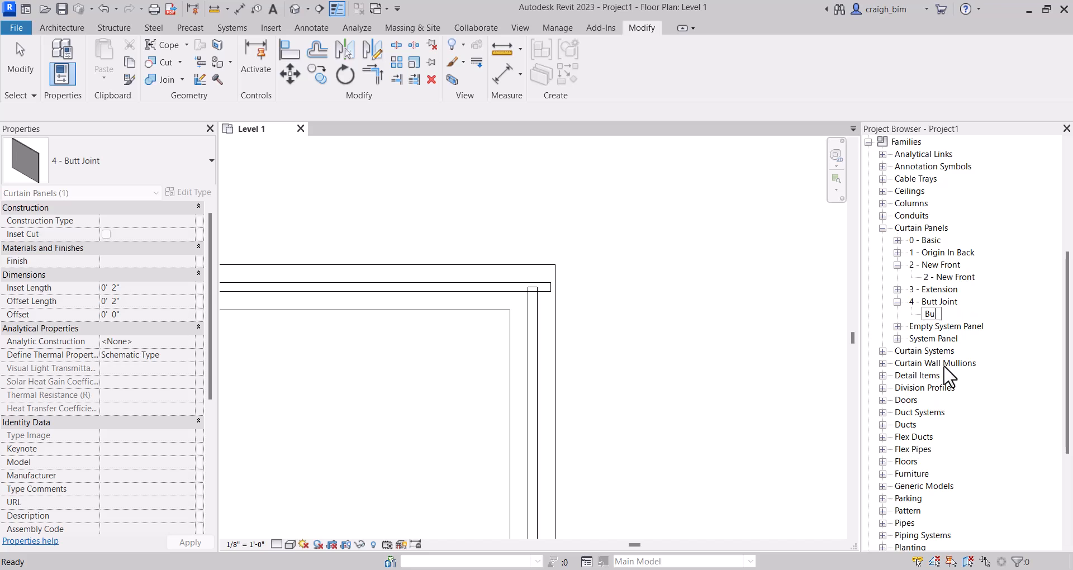
pyautogui.write('tt Front')
pyautogui.press('Return')
# - Duplicate the Butt Front type and name the copy Butt Side
pyautogui.rightClick(942, 314)
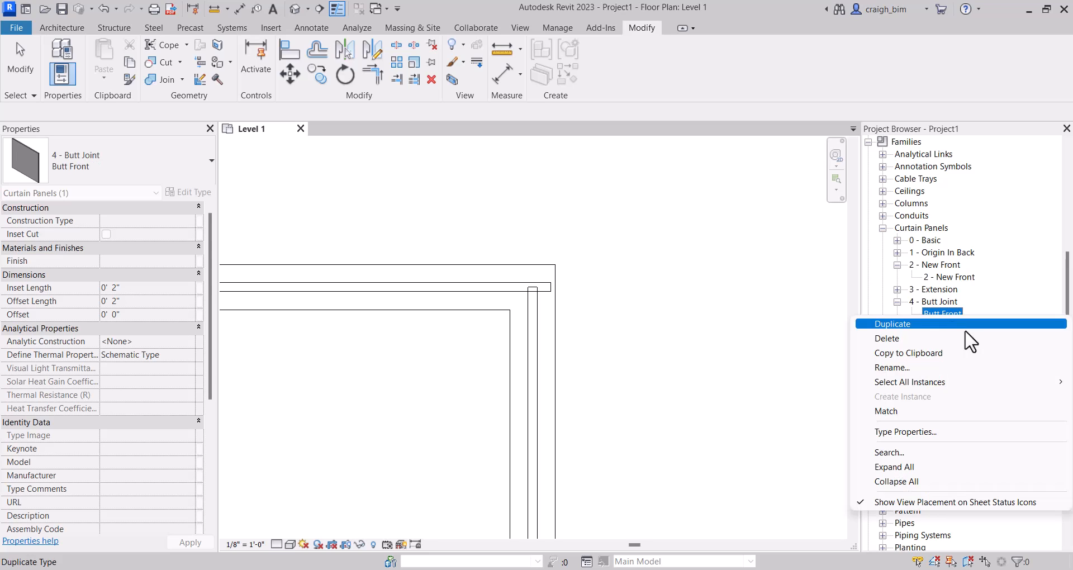
pyautogui.click(965, 327)
pyautogui.write('Butt')
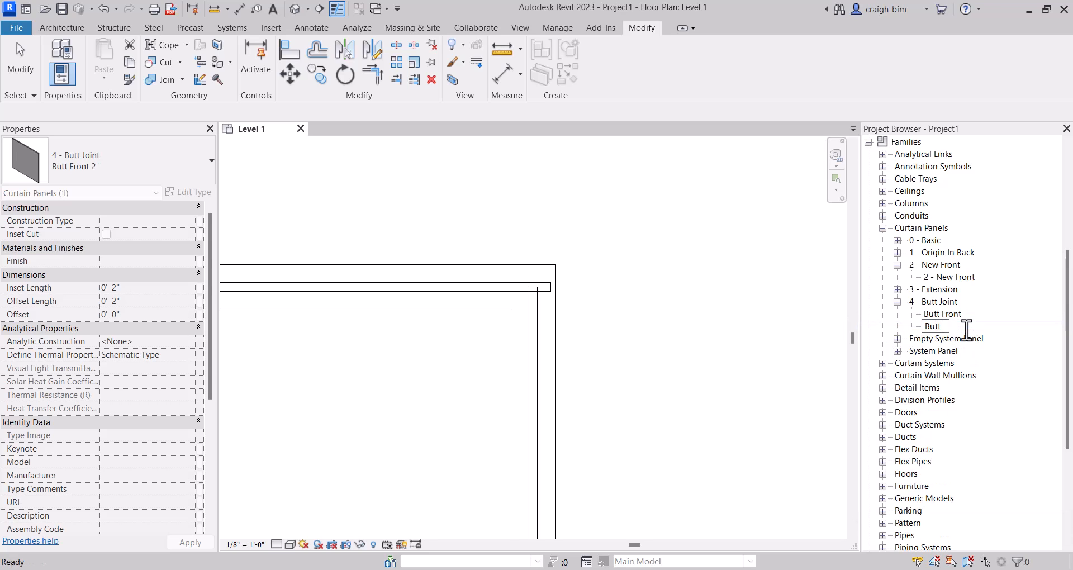
pyautogui.write(' Side')
pyautogui.press('Return')
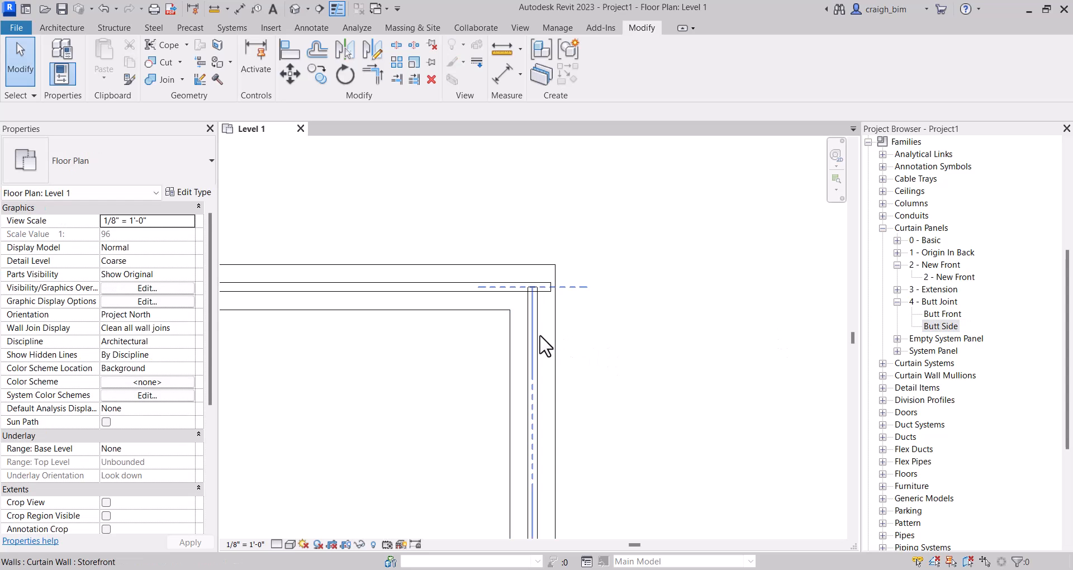
# - Assign the Butt Side type of 4 - Butt Joint to the vertical wall's glazed panel
pyautogui.click(545, 345)
pyautogui.click(106, 161)
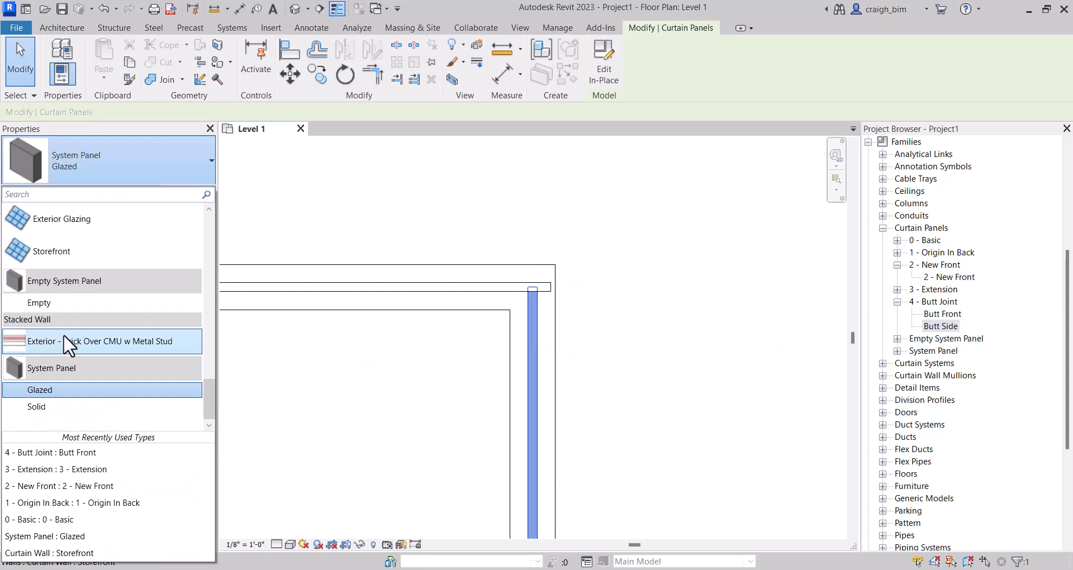
pyautogui.moveTo(210, 386); pyautogui.dragTo(92, 239)
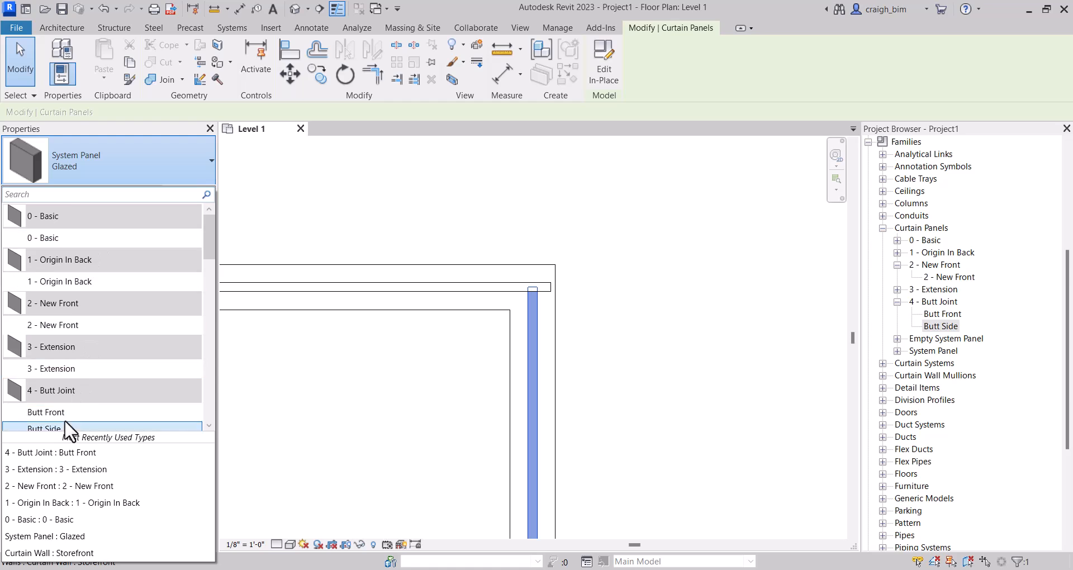
pyautogui.scroll(-1, 65, 391)
pyautogui.click(66, 353)
pyautogui.click(617, 291)
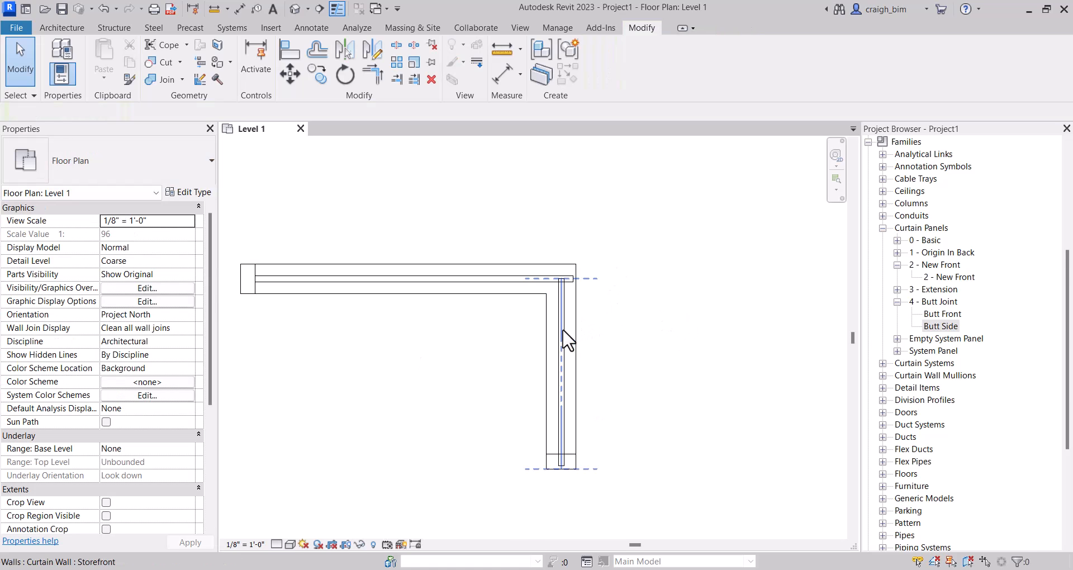
# - Review the Inset Length and Offset Length parameters in the Butt Front type properties
pyautogui.doubleClick(942, 313)
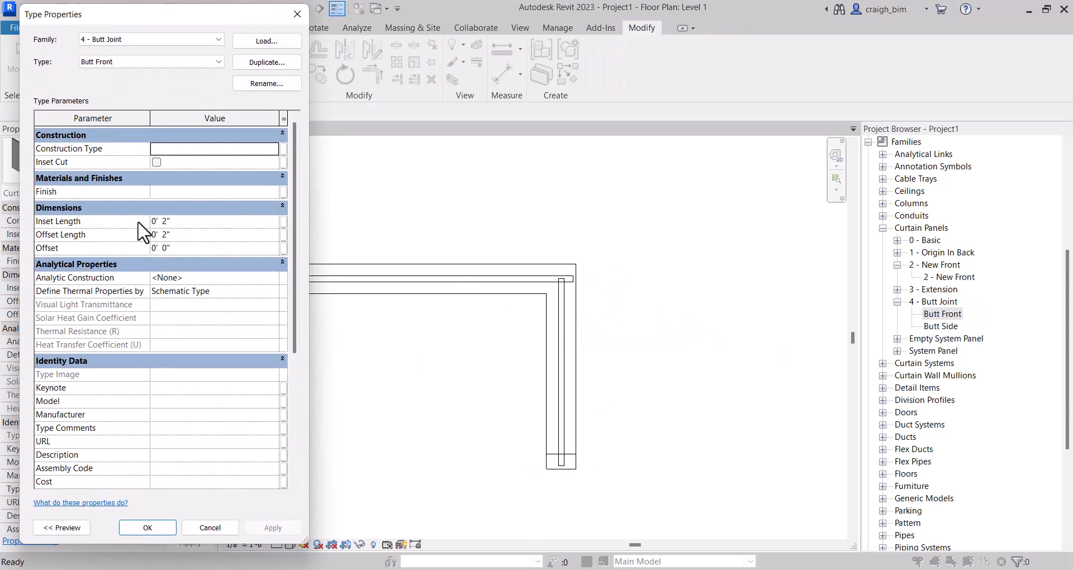
pyautogui.click(184, 225)
pyautogui.press('Return')
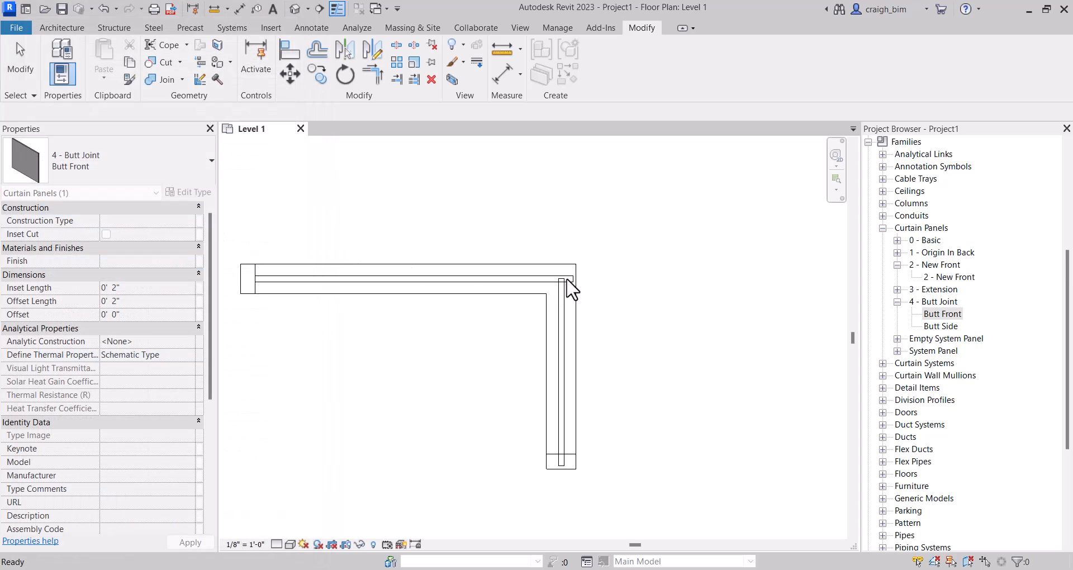
# - Measure from the side glass's centerline to its outer face at the wall corner
pyautogui.scroll(5, 570, 289)
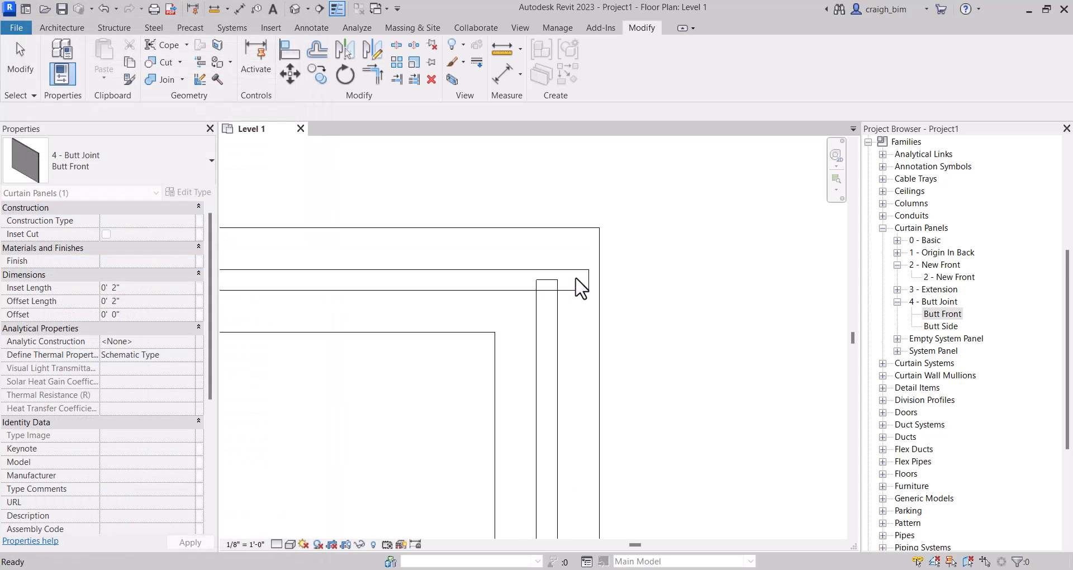
pyautogui.click(244, 8)
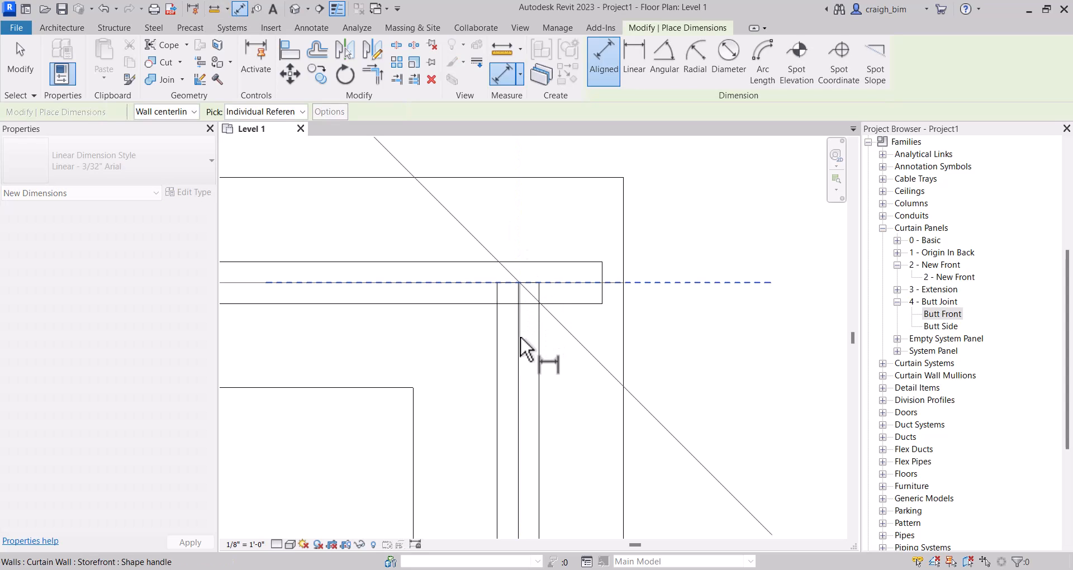
pyautogui.press('Escape')
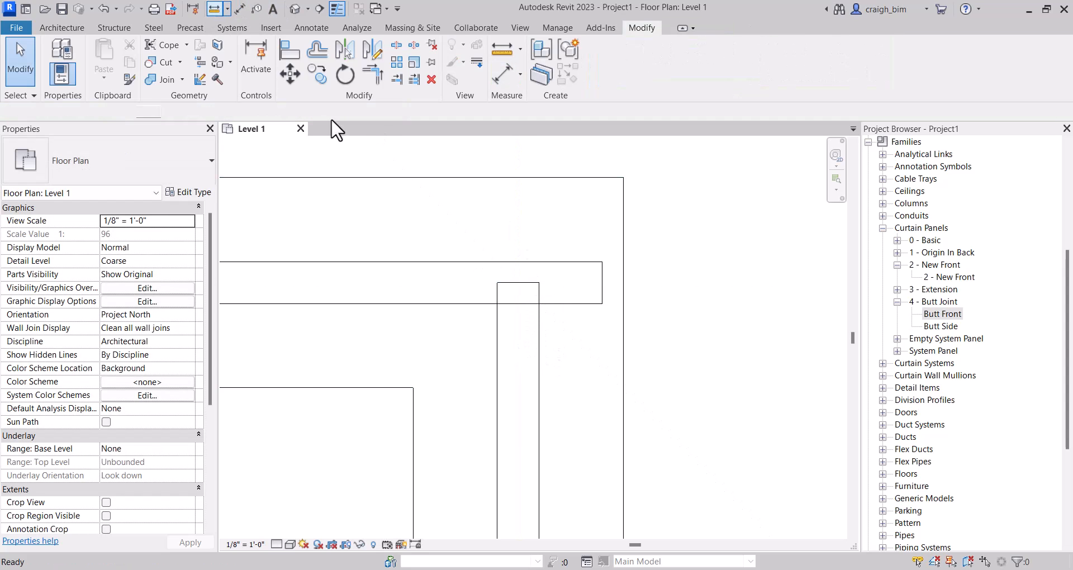
pyautogui.click(518, 304)
pyautogui.click(539, 304)
pyautogui.press('Escape')
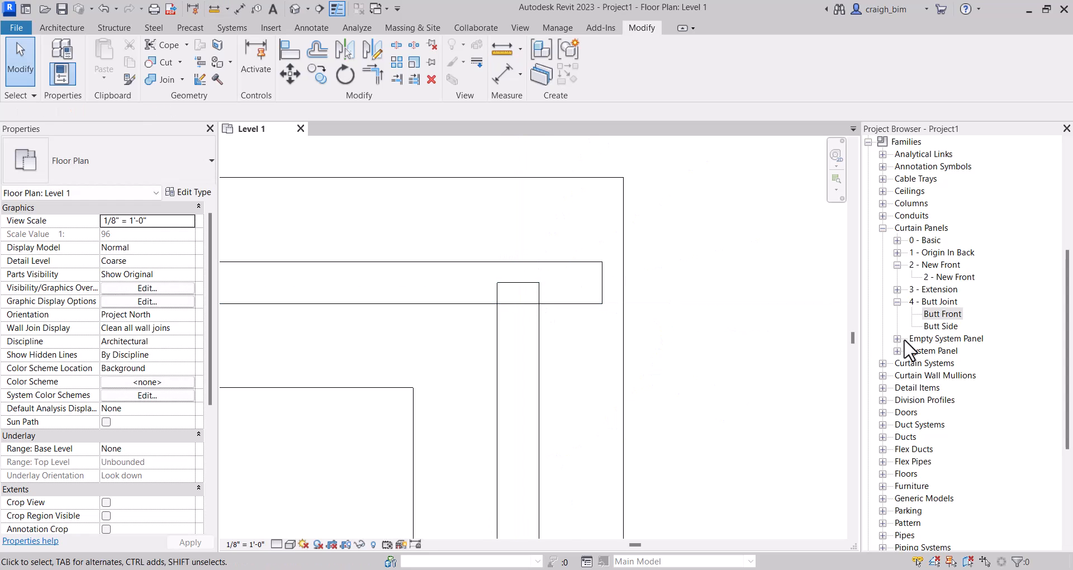
# - Reduce the Butt Front type's Offset Length so the front glass ends flush with the side glass's outer face
pyautogui.doubleClick(944, 316)
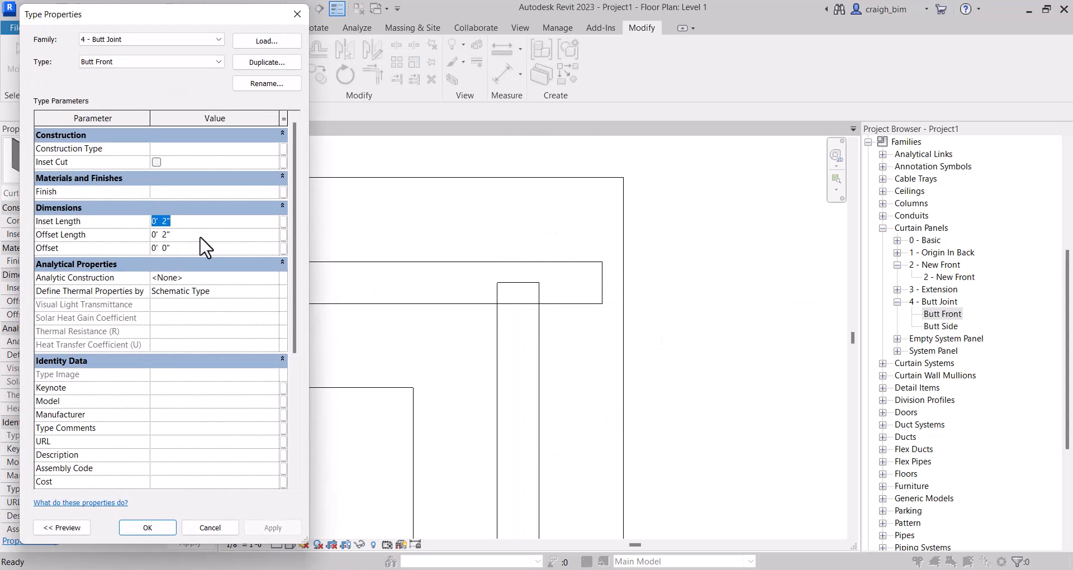
pyautogui.click(199, 234)
pyautogui.press('Return')
pyautogui.click(148, 527)
# - For the Butt Side type, enable Inset Cut, set Offset Length to 0" and Inset Length to 1"
pyautogui.doubleClick(944, 326)
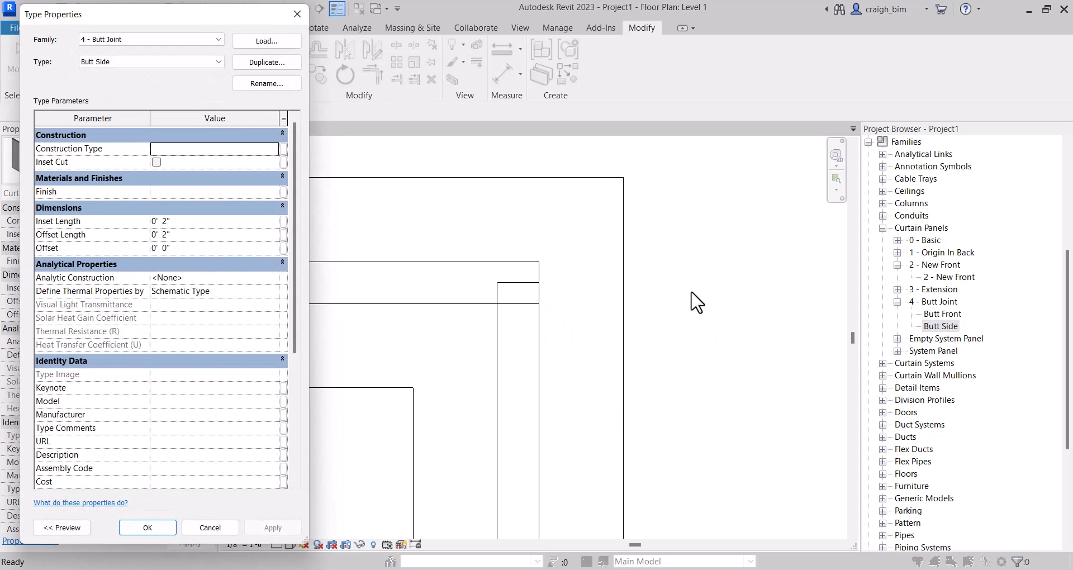
pyautogui.click(157, 162)
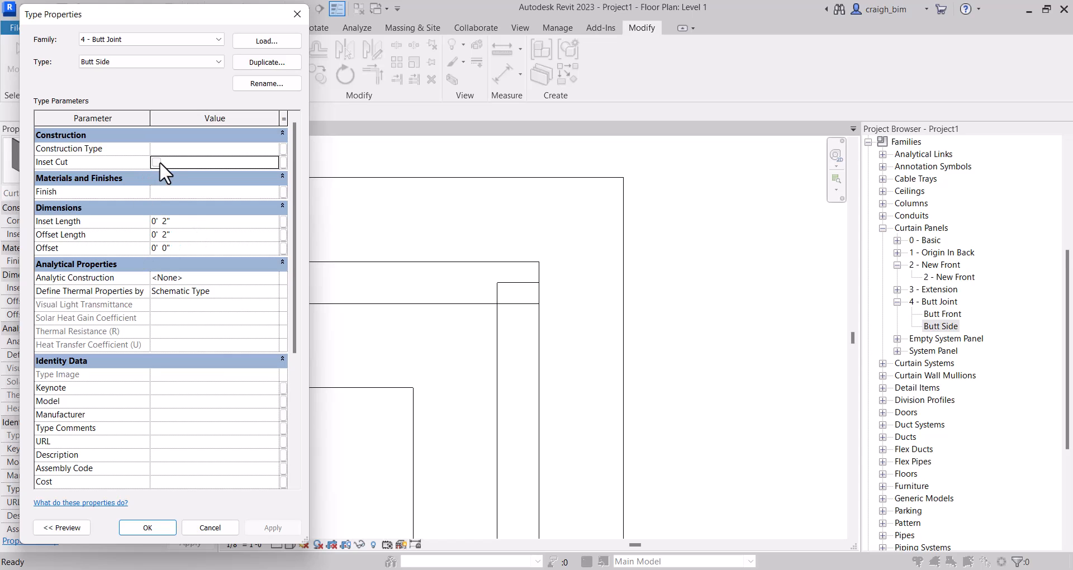
pyautogui.click(189, 223)
pyautogui.click(189, 237)
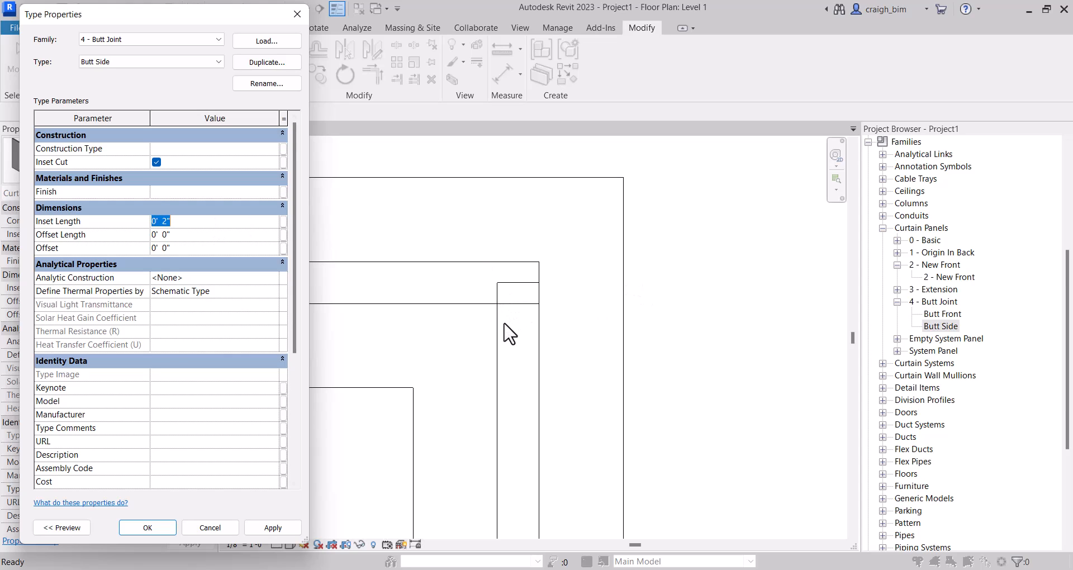
pyautogui.write('1')
pyautogui.click(148, 528)
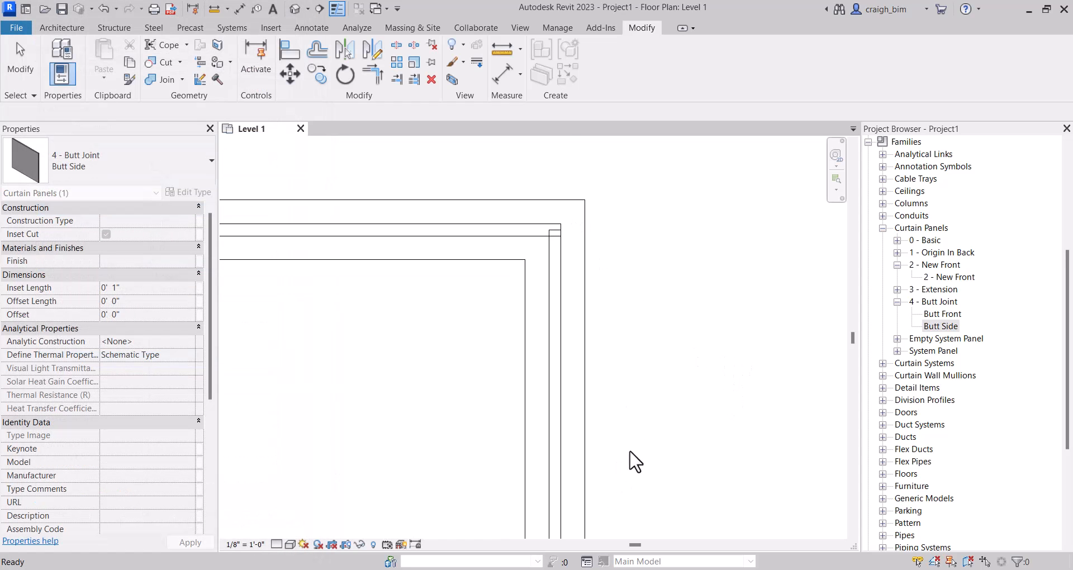
# - Open the side panel's 4 - Butt Joint family for editing and display its Ref. Level floor plan
pyautogui.scroll(-1, 630, 453)
pyautogui.moveTo(632, 452)
pyautogui.mouseDown(button='middle')
pyautogui.moveTo(656, 261)
pyautogui.moveTo(614, 252)
pyautogui.moveTo(631, 469)
pyautogui.mouseUp(button='middle')
pyautogui.press('Tab')
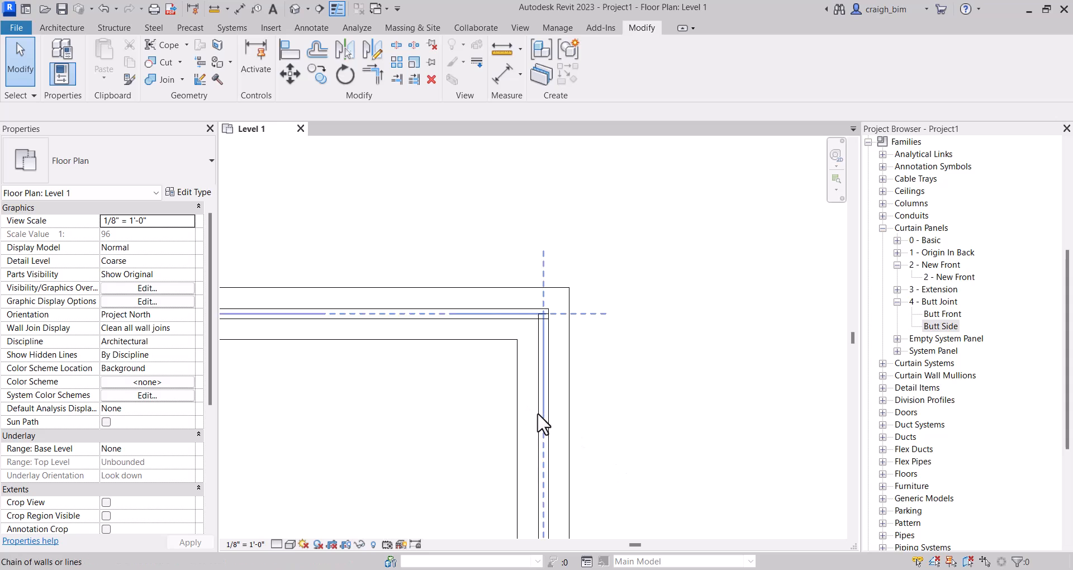
pyautogui.click(540, 424)
pyautogui.click(604, 65)
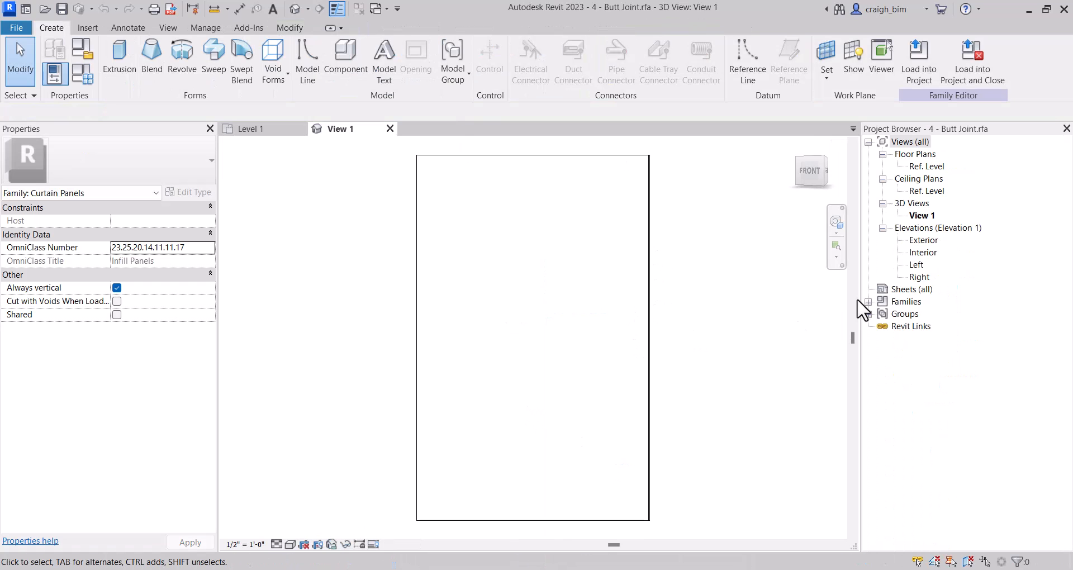
pyautogui.doubleClick(922, 166)
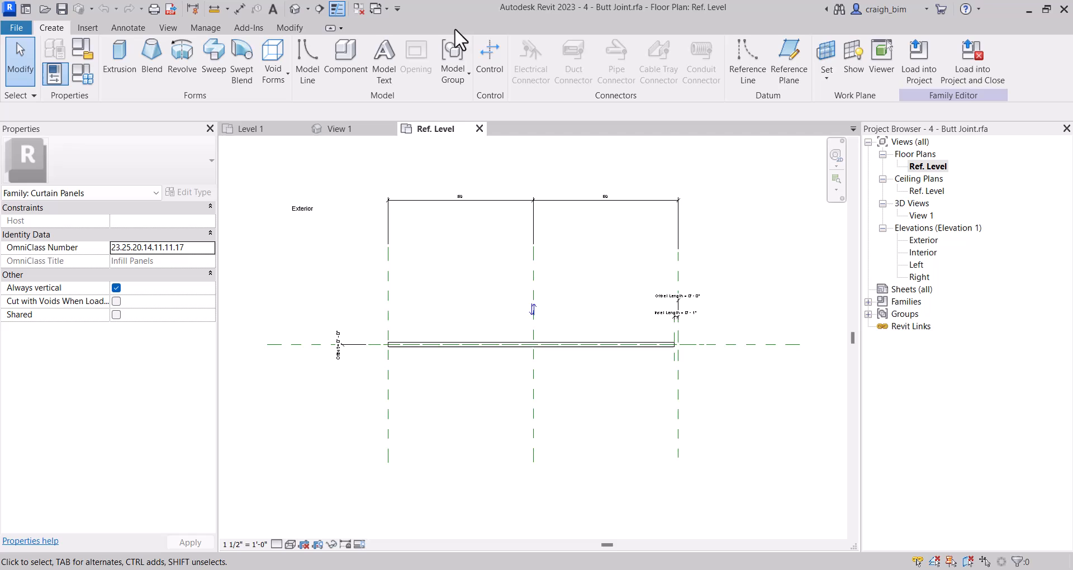
# - Place a Double Horizontal flip control on the center reference plane and reload the family, overwriting the existing version in the project
pyautogui.click(490, 55)
pyautogui.scroll(5, 531, 335)
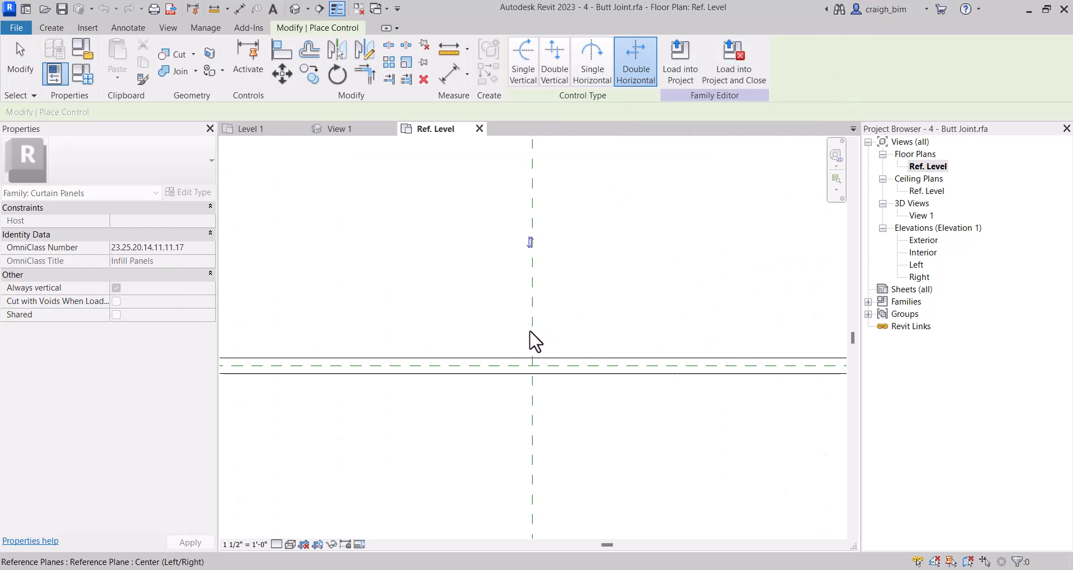
pyautogui.click(531, 332)
pyautogui.click(732, 60)
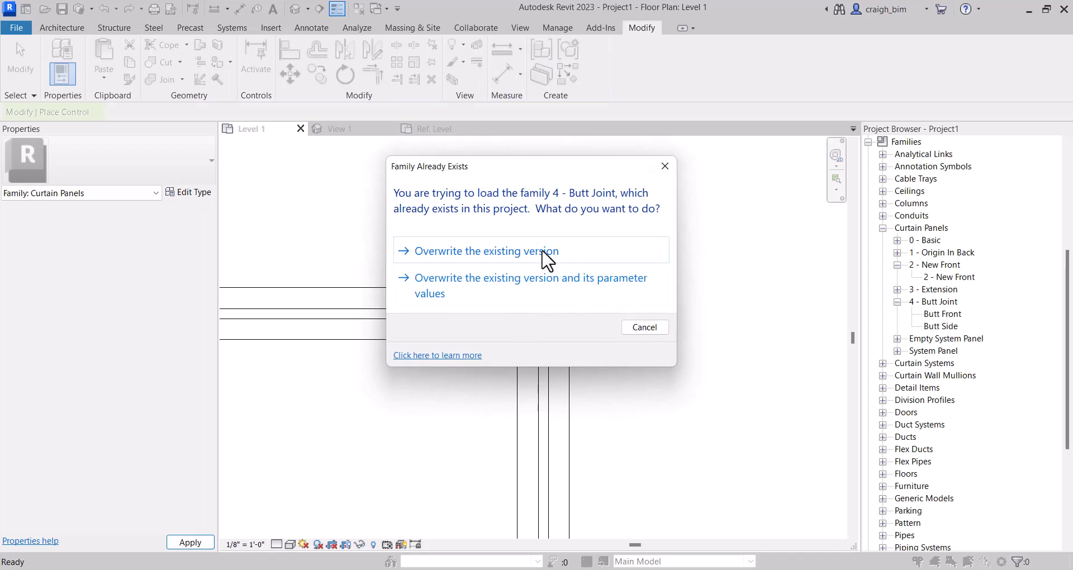
pyautogui.click(546, 260)
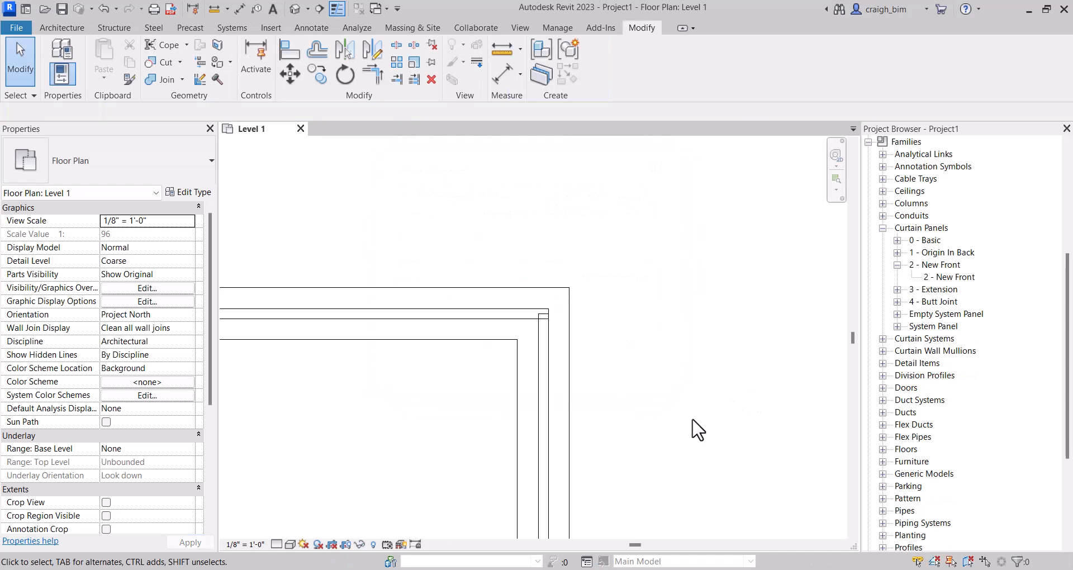
# - Flip the hand of the Butt Side panel so its inset end sits at the corner
pyautogui.click(542, 394)
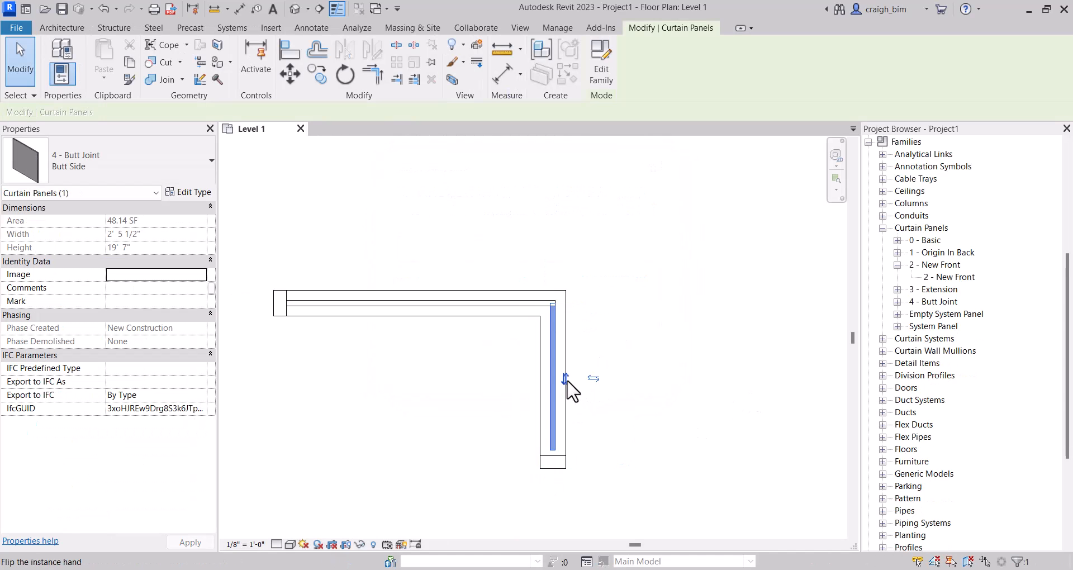
pyautogui.click(626, 431)
pyautogui.scroll(4, 595, 323)
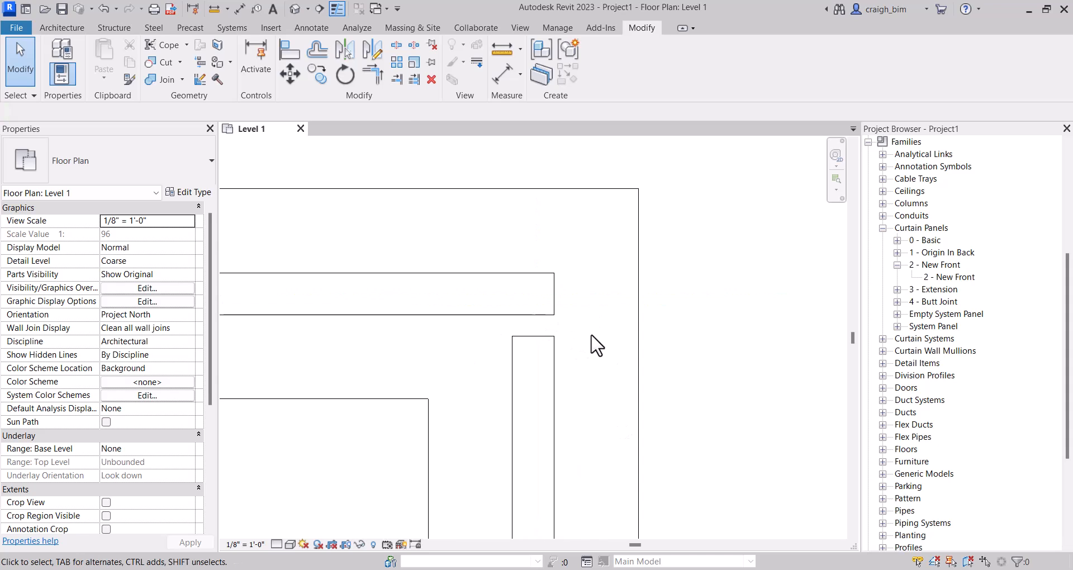
# - Draw a rectangular filled region across the gap between the front glass and the end of the side glass
pyautogui.click(320, 30)
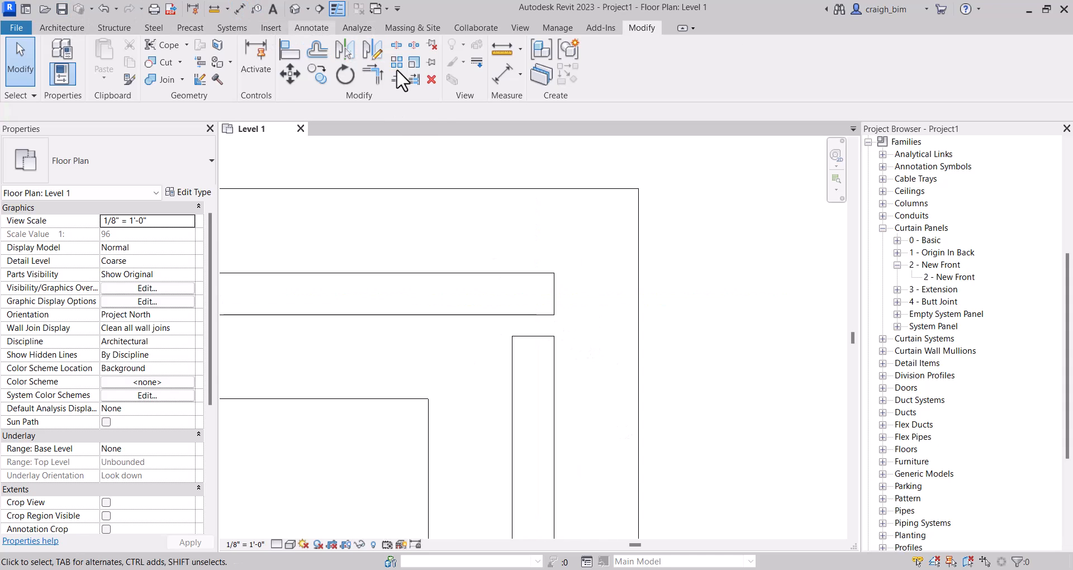
pyautogui.click(337, 62)
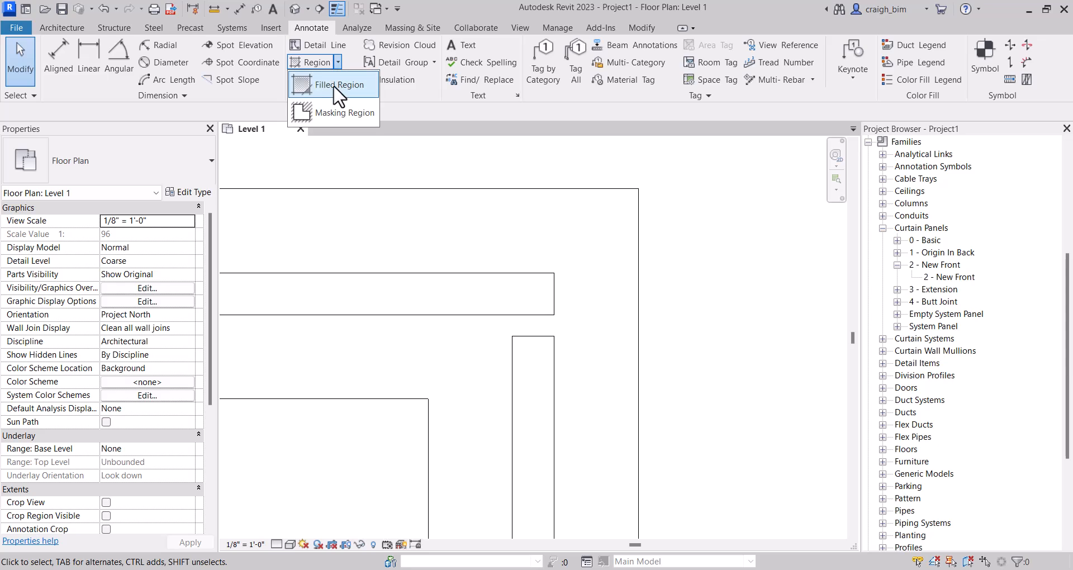
pyautogui.click(337, 83)
pyautogui.click(511, 337)
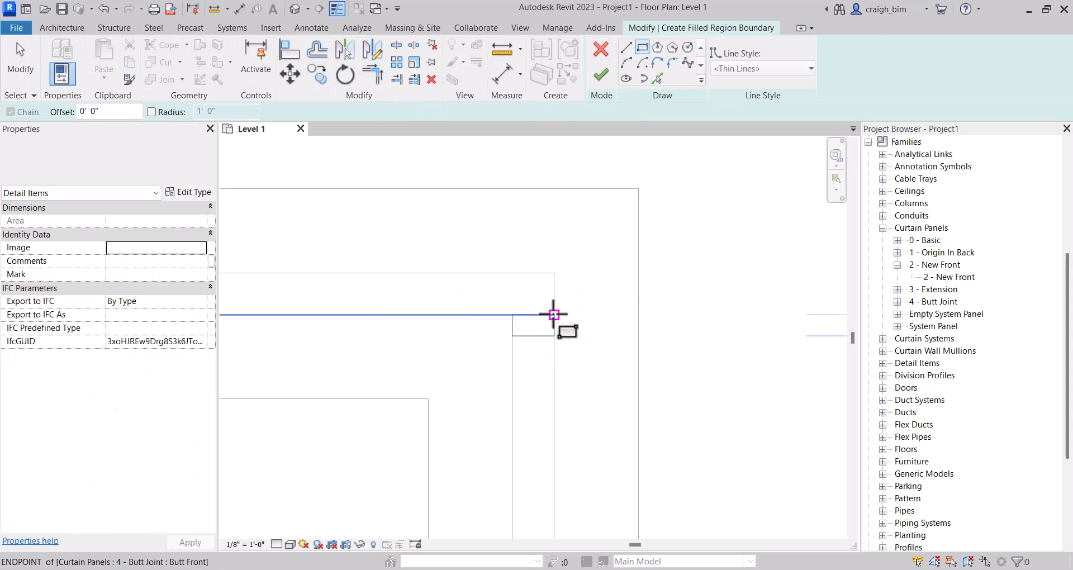
pyautogui.click(554, 314)
pyautogui.click(602, 77)
pyautogui.click(589, 375)
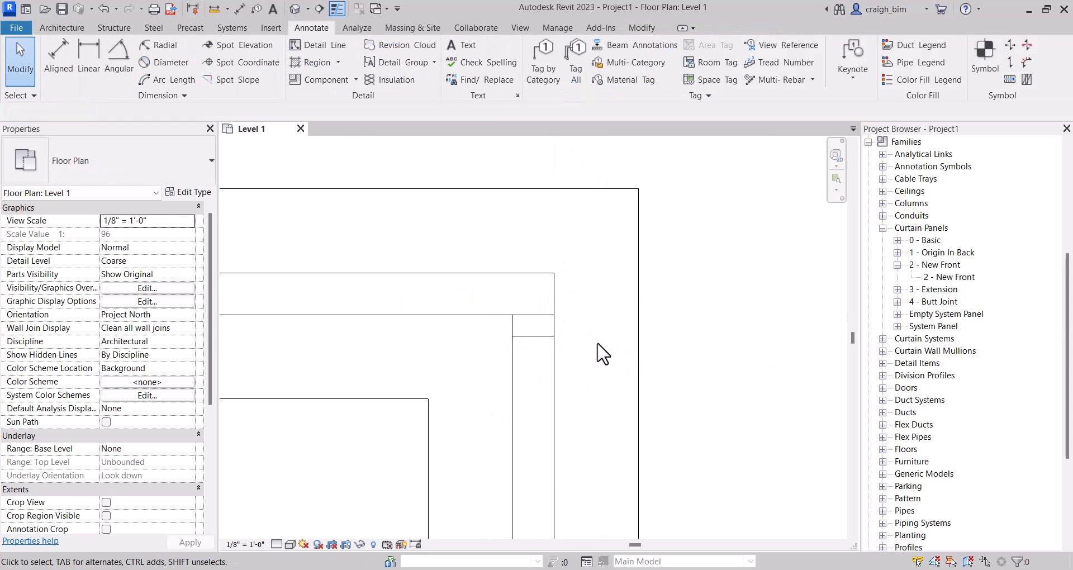
# - Change the corner filled region's type to Solid Black
pyautogui.click(556, 334)
pyautogui.click(146, 178)
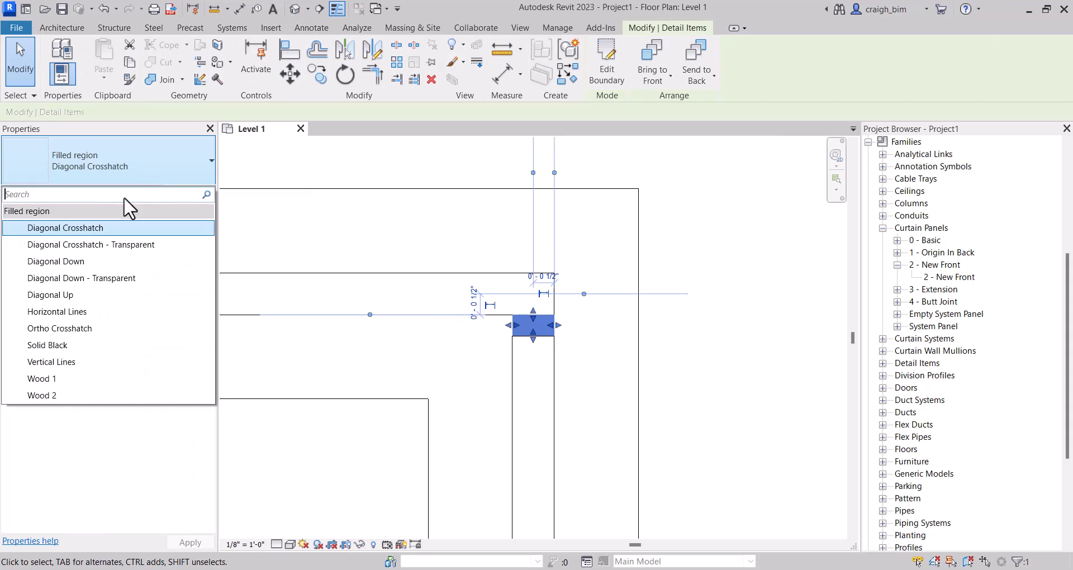
pyautogui.click(106, 345)
pyautogui.click(699, 364)
pyautogui.scroll(-3, 747, 345)
pyautogui.scroll(3, 622, 331)
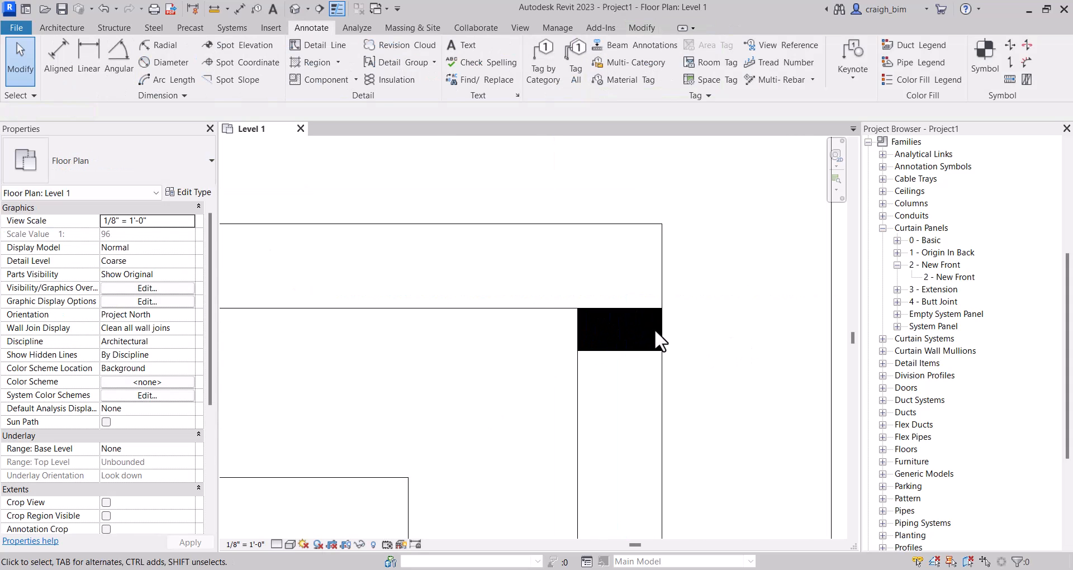
# - Delete the filled region from the corner glass joint
pyautogui.click(600, 330)
pyautogui.click(546, 387)
pyautogui.moveTo(543, 378); pyautogui.dragTo(674, 274)
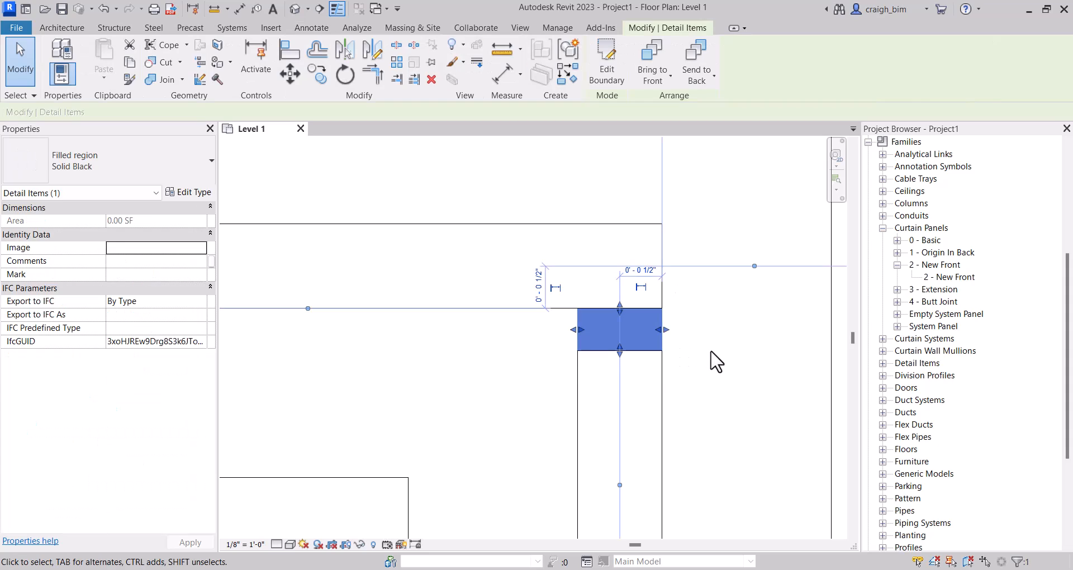
pyautogui.press('Delete')
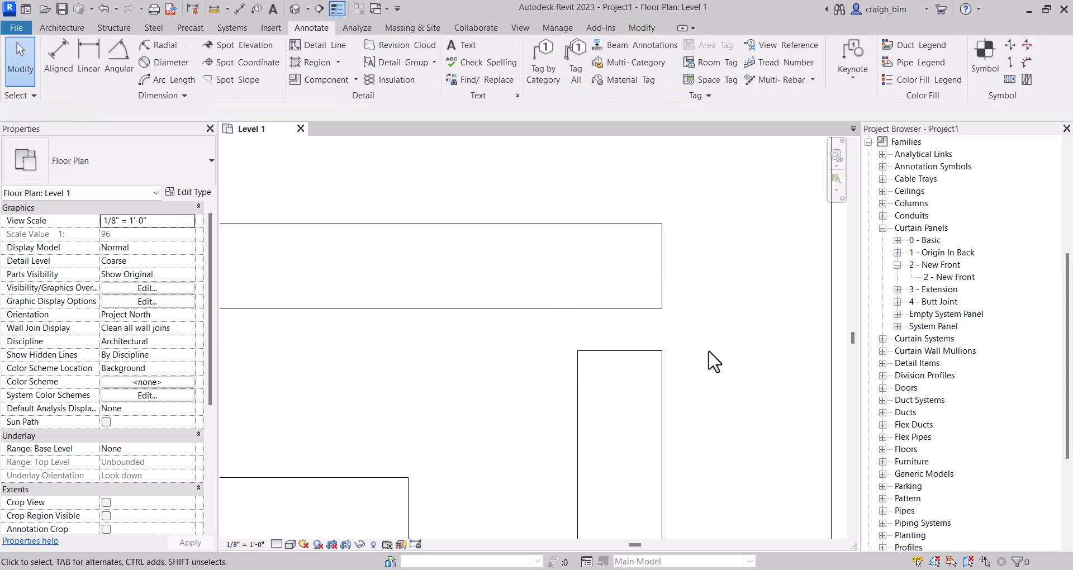
pyautogui.scroll(-3, 579, 366)
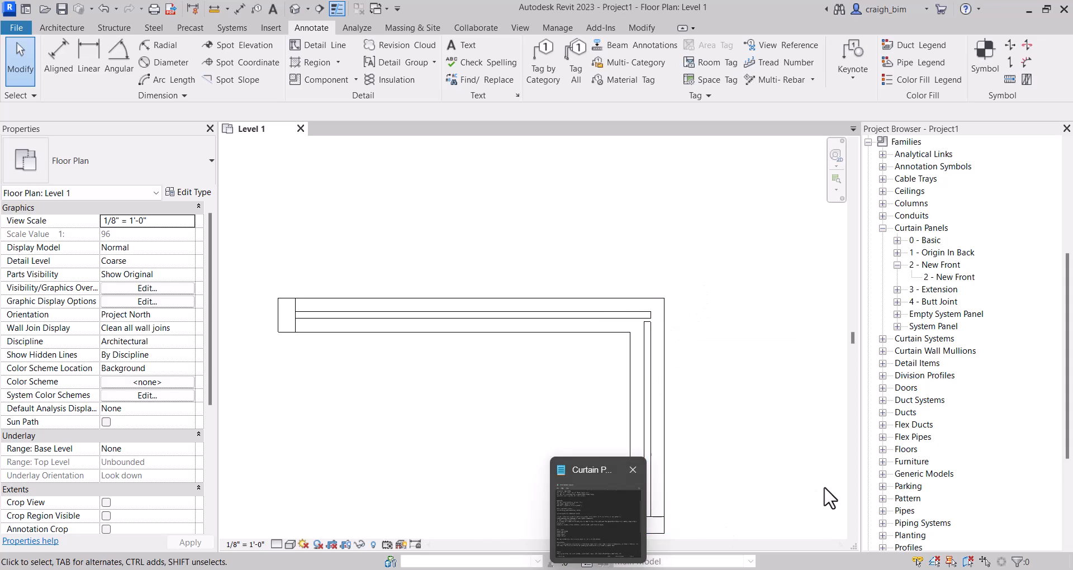
# - Open the 4 - Butt Joint family for editing and display its default 3D view
pyautogui.click(897, 265)
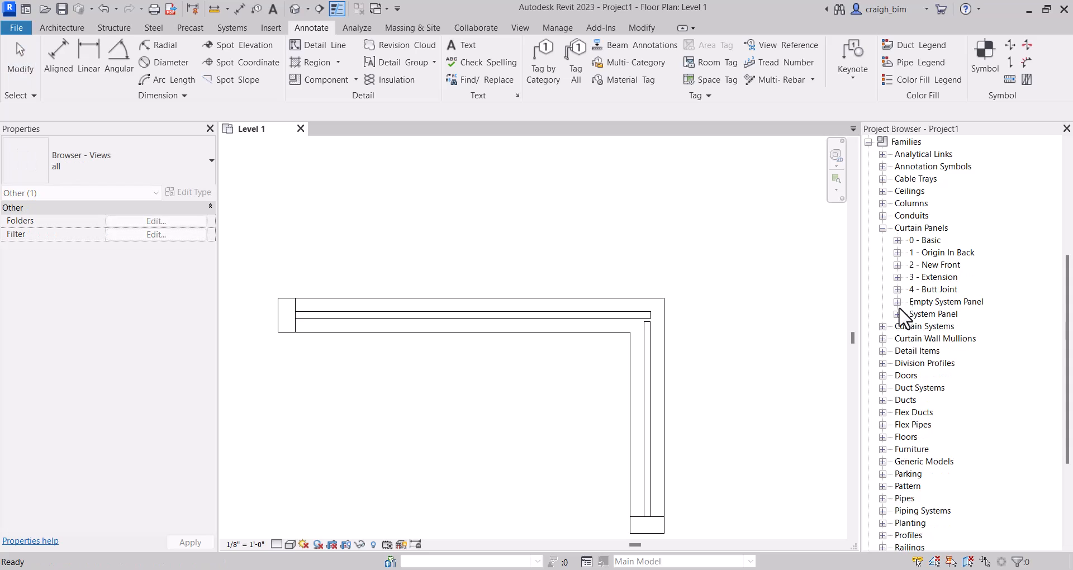
pyautogui.click(697, 314)
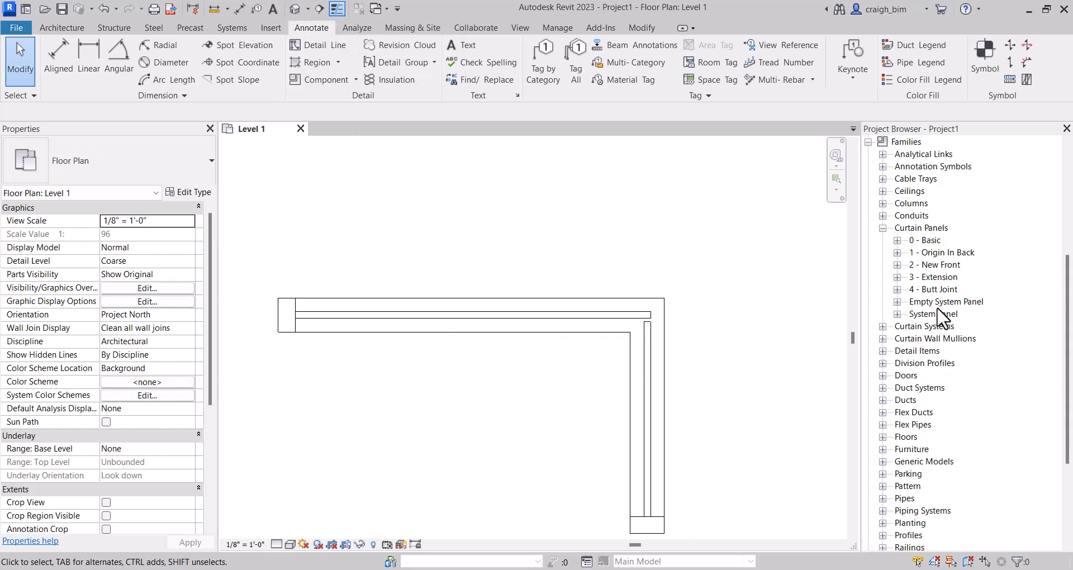
pyautogui.rightClick(936, 290)
pyautogui.click(960, 352)
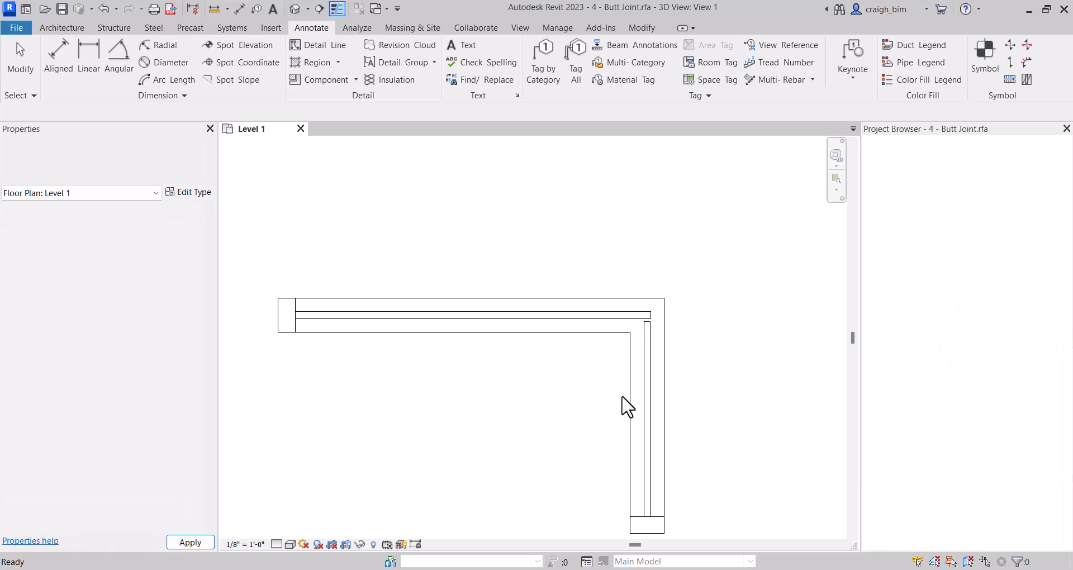
pyautogui.click(294, 10)
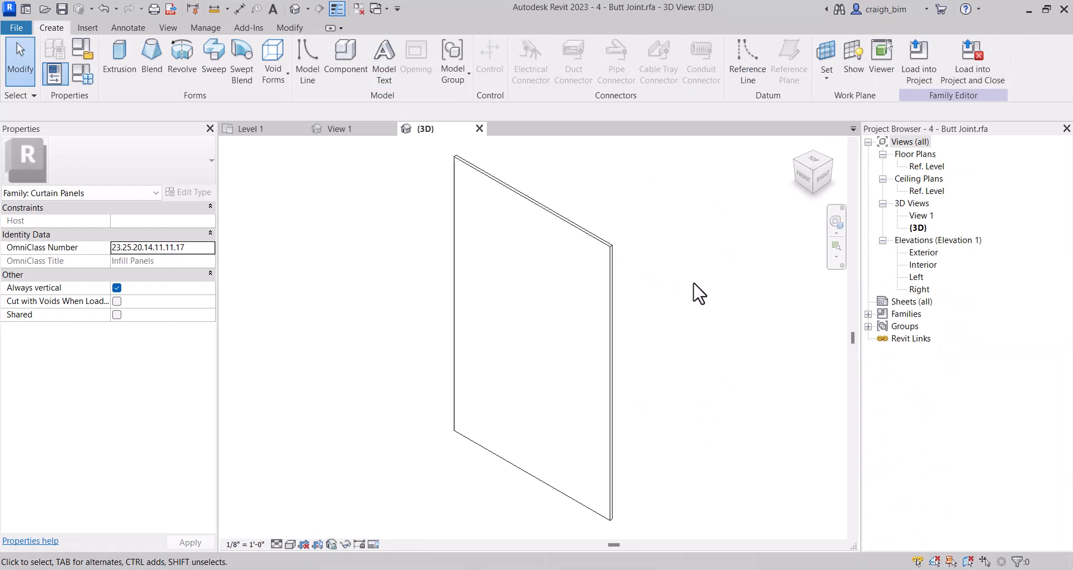
# - Associate the glass extrusion's material with a new type parameter named Material, grouped under Materials and Finishes
pyautogui.click(607, 247)
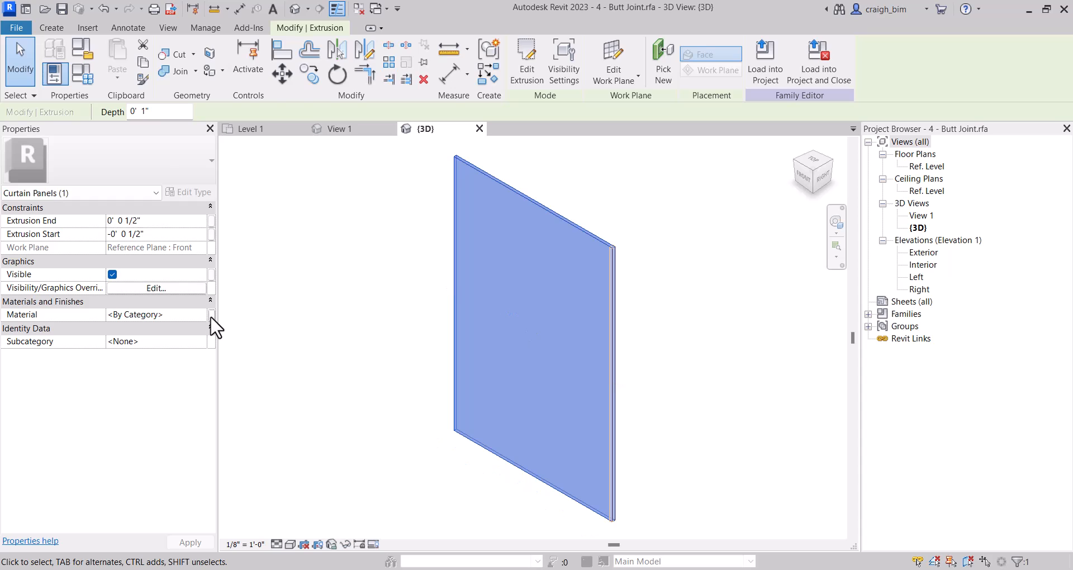
pyautogui.click(211, 315)
pyautogui.click(79, 342)
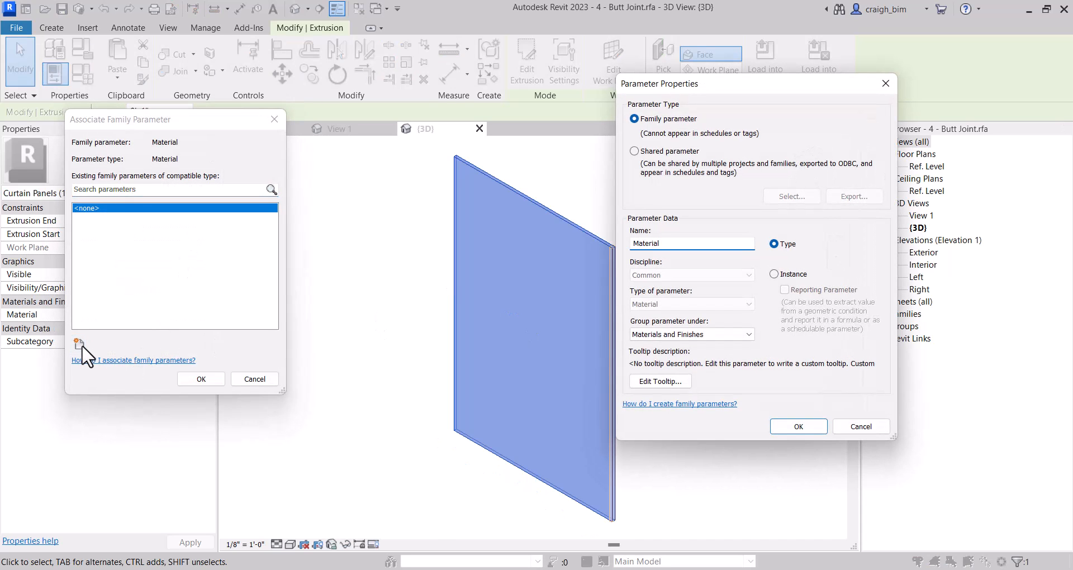
pyautogui.click(798, 426)
pyautogui.click(201, 379)
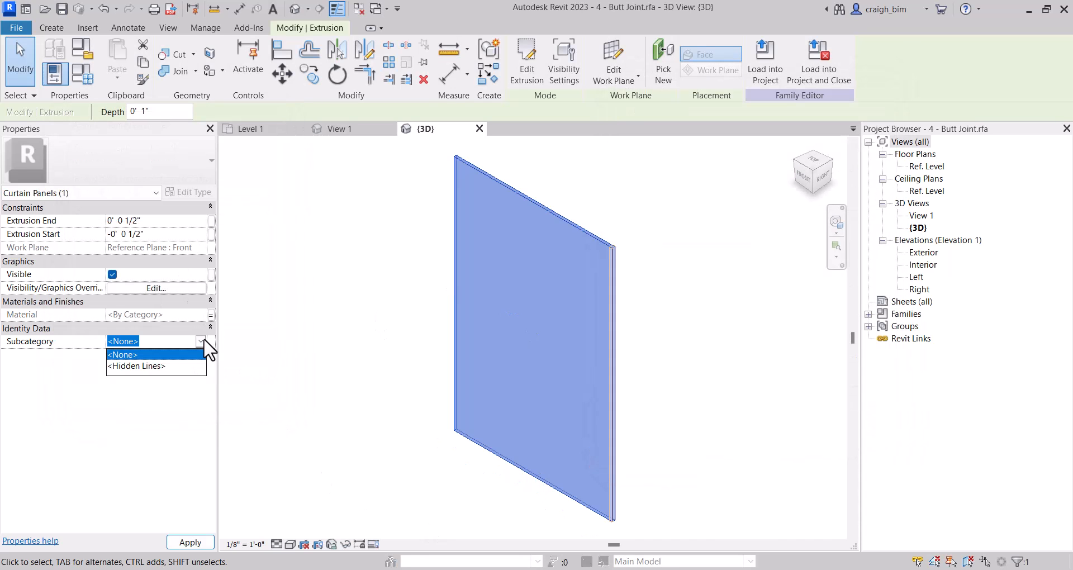
# - Create a Glazing subcategory under Curtain Panels in the family's object styles
pyautogui.click(304, 180)
pyautogui.press('o')
pyautogui.press('s')
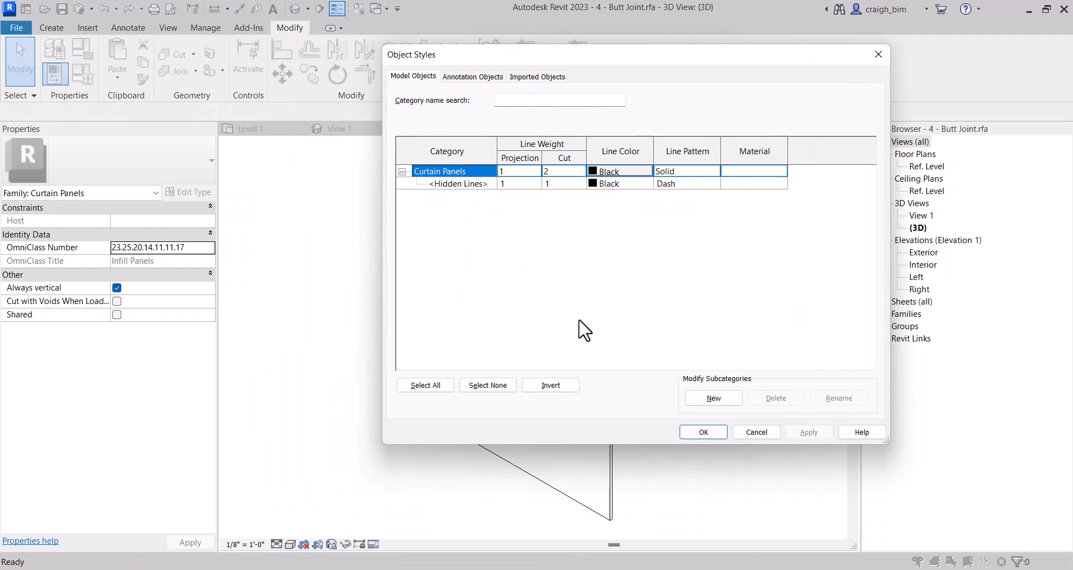
pyautogui.click(714, 398)
pyautogui.write('Glazing')
pyautogui.press('Return')
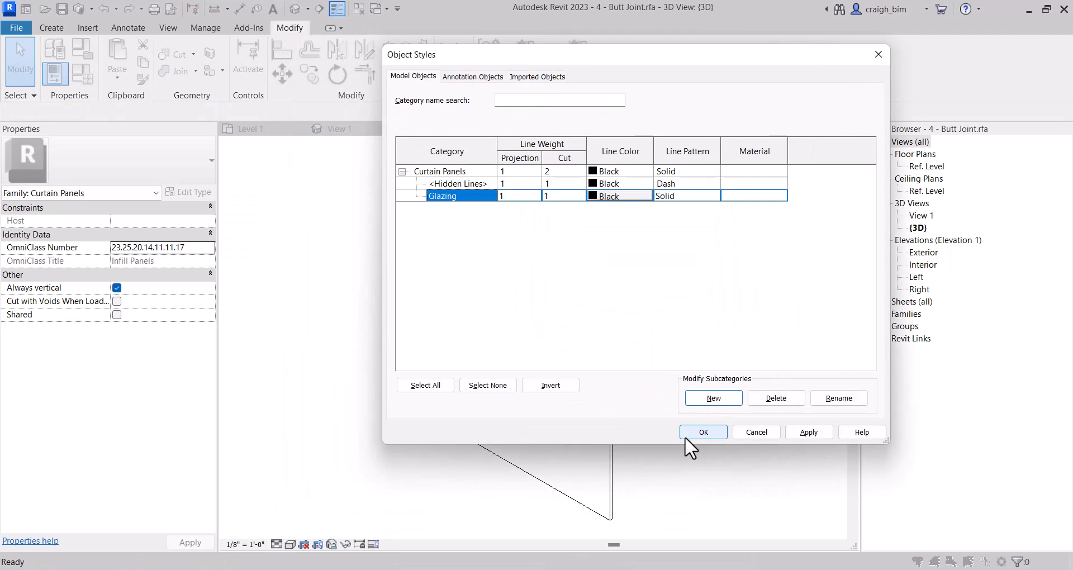
pyautogui.click(686, 436)
# - Assign the Glazing subcategory to the glass extrusion
pyautogui.click(538, 485)
pyautogui.click(210, 340)
pyautogui.click(165, 377)
pyautogui.click(273, 274)
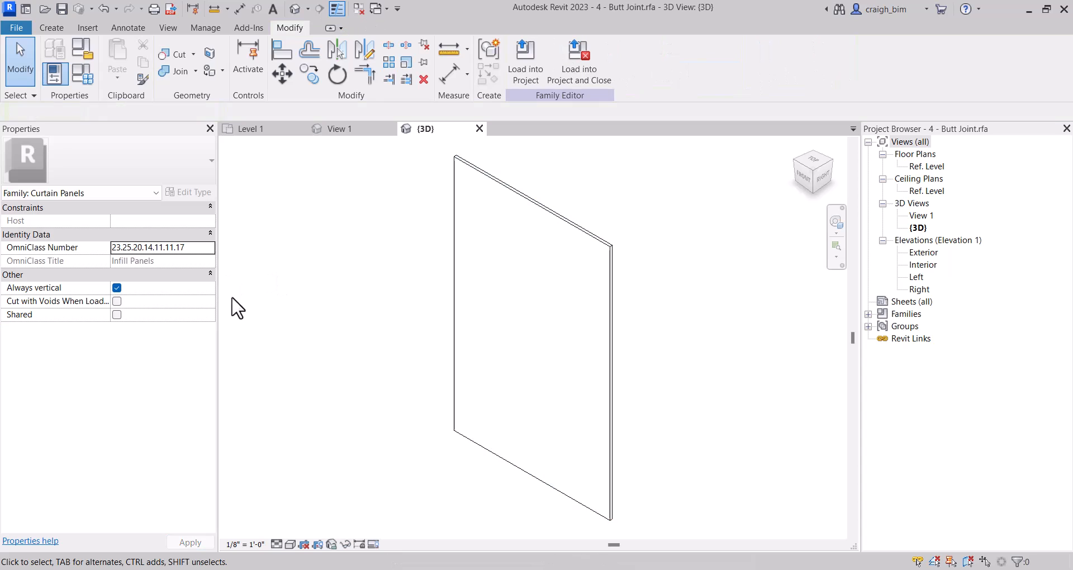
# - Set the Material parameter of the Butt Side family type to Glass
pyautogui.click(83, 73)
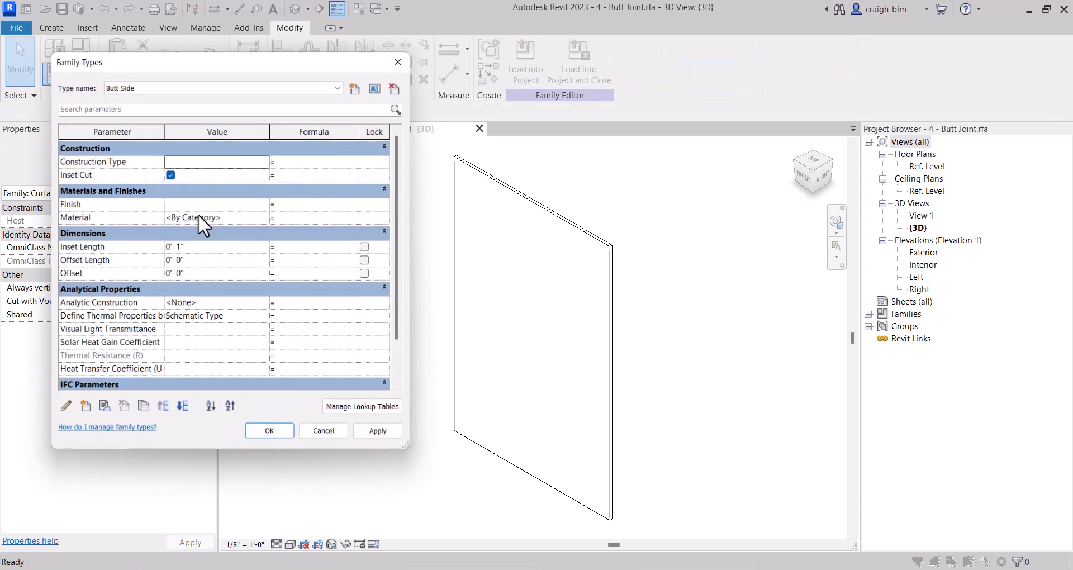
pyautogui.click(264, 217)
pyautogui.scroll(-5, 283, 163)
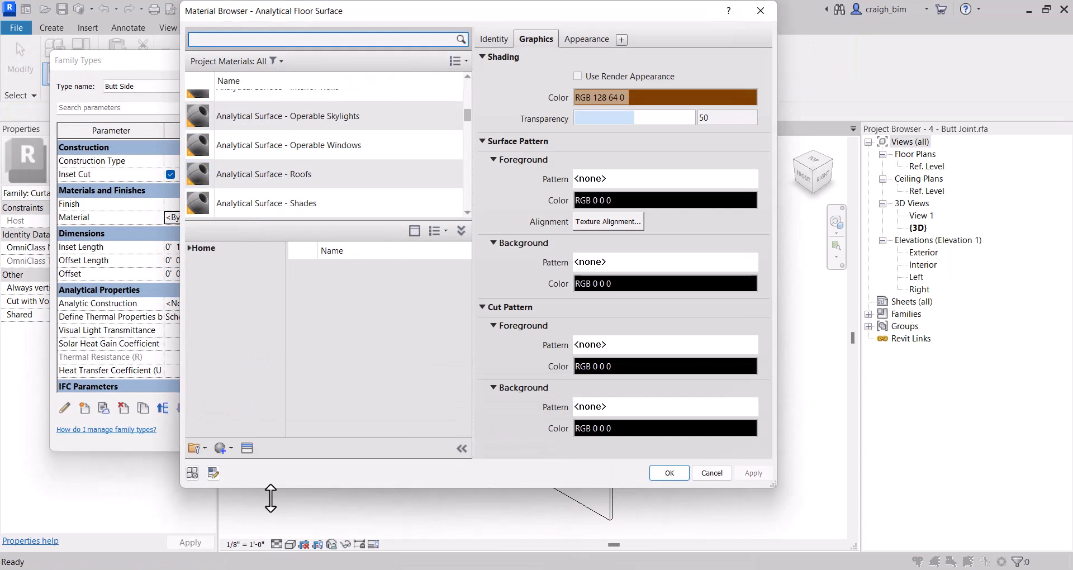
pyautogui.moveTo(270, 497); pyautogui.dragTo(271, 541)
pyautogui.scroll(-5, 307, 306)
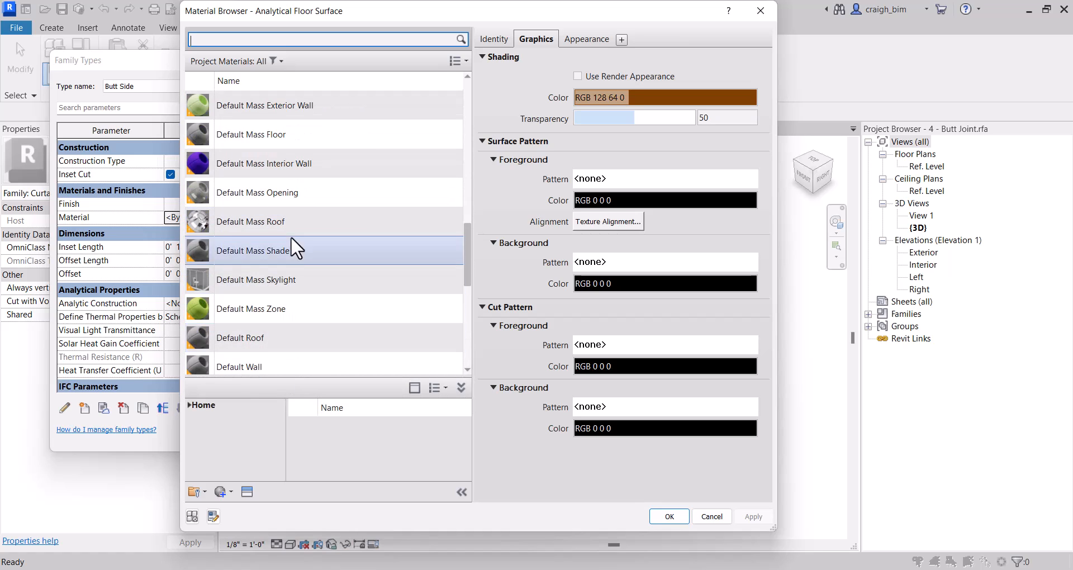
pyautogui.scroll(2, 326, 281)
pyautogui.scroll(-7, 327, 282)
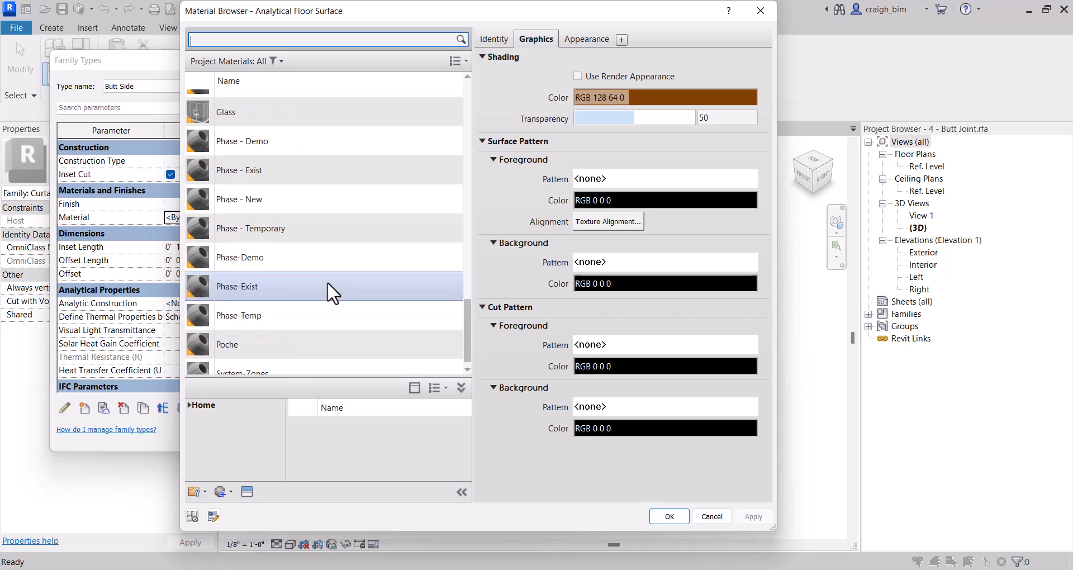
pyautogui.click(240, 112)
pyautogui.click(669, 516)
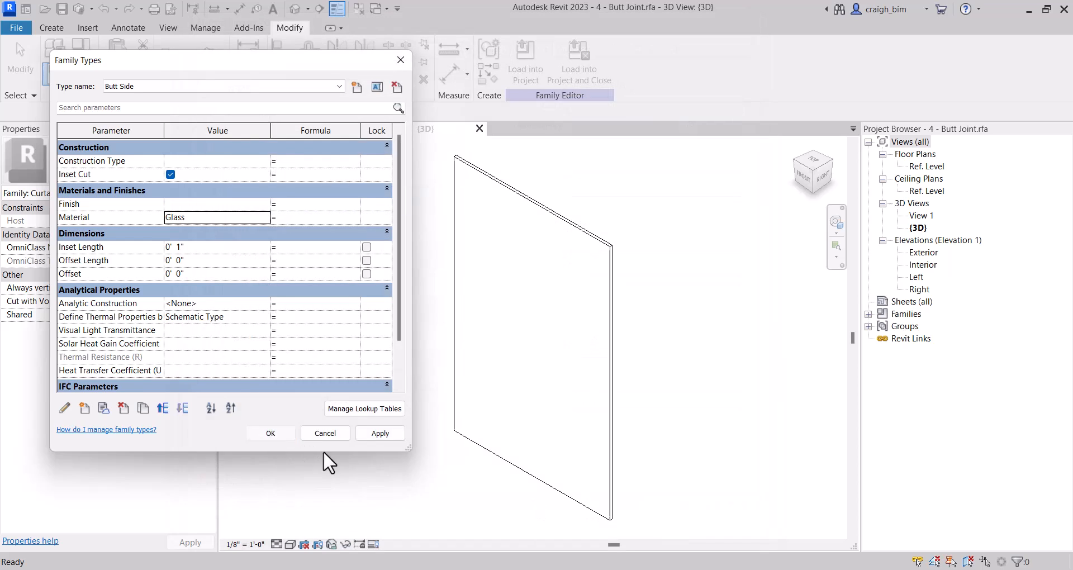
pyautogui.click(270, 433)
# - Load the 4 - Butt Joint family into Project1 and close the family
pyautogui.click(579, 62)
pyautogui.click(571, 301)
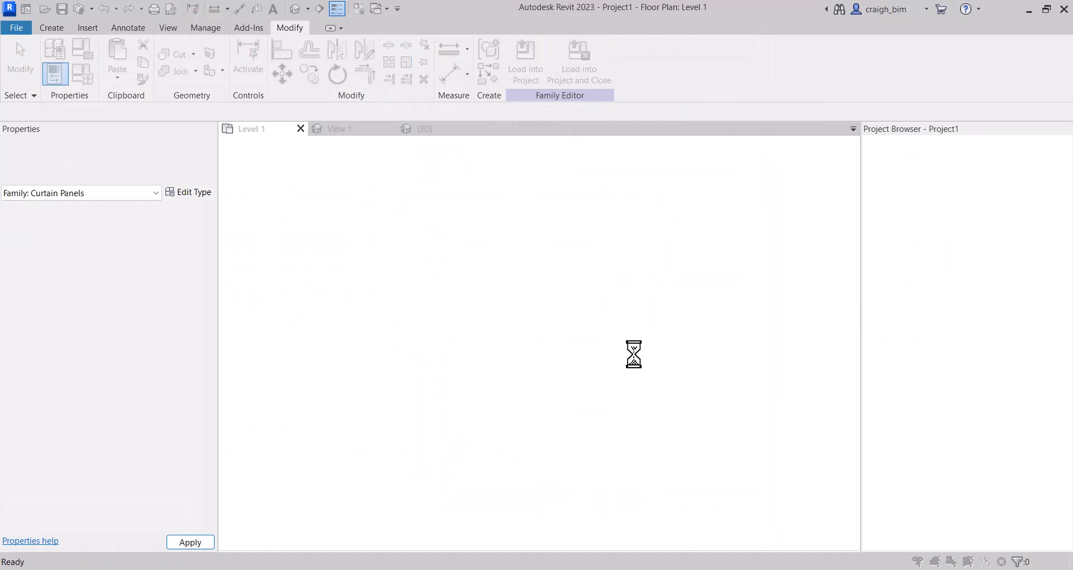
pyautogui.click(551, 251)
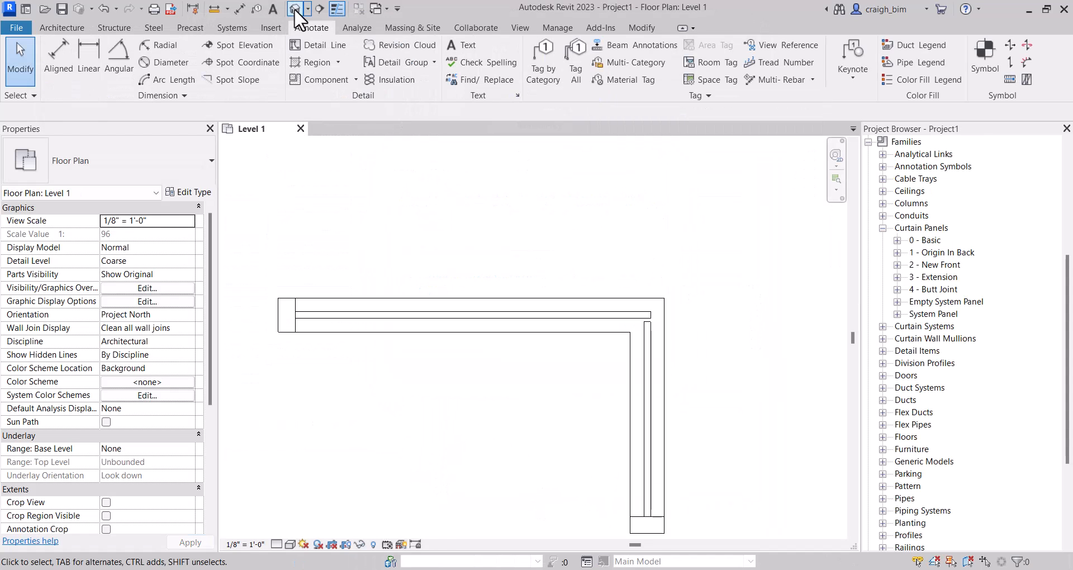
# - In the project's default 3D view, lower the top of the wider curtain wall at the butt-jointed corner to roughly half height
pyautogui.click(294, 9)
pyautogui.scroll(5, 701, 328)
pyautogui.moveTo(591, 339); pyautogui.dragTo(659, 385, button='middle')
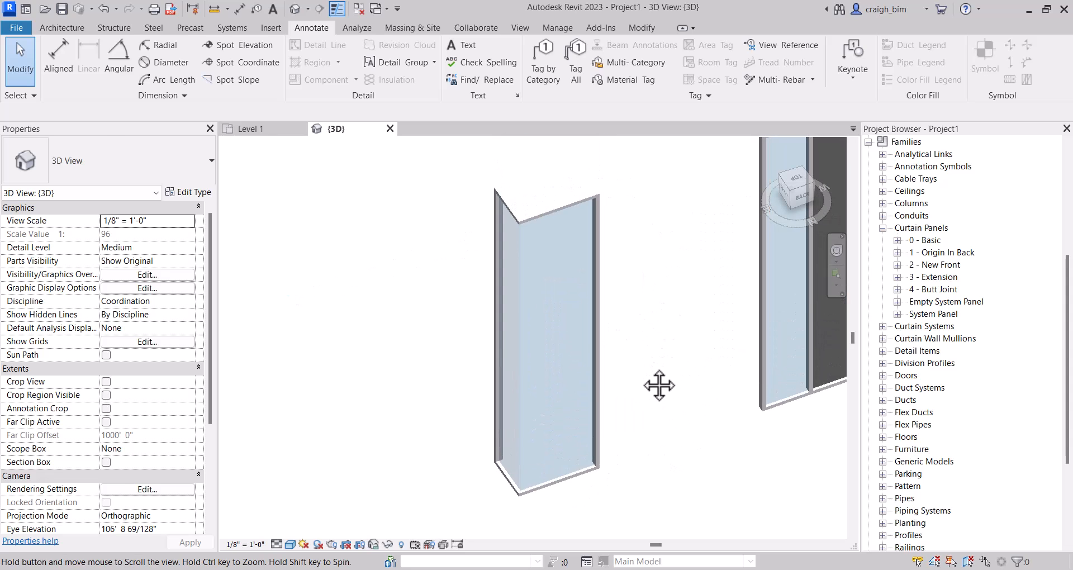
pyautogui.click(565, 207)
pyautogui.moveTo(562, 204); pyautogui.dragTo(566, 320)
# - Lower the adjoining Storefront curtain wall to about 9' 3" and align its top with the neighbouring wall's top
pyautogui.click(519, 217)
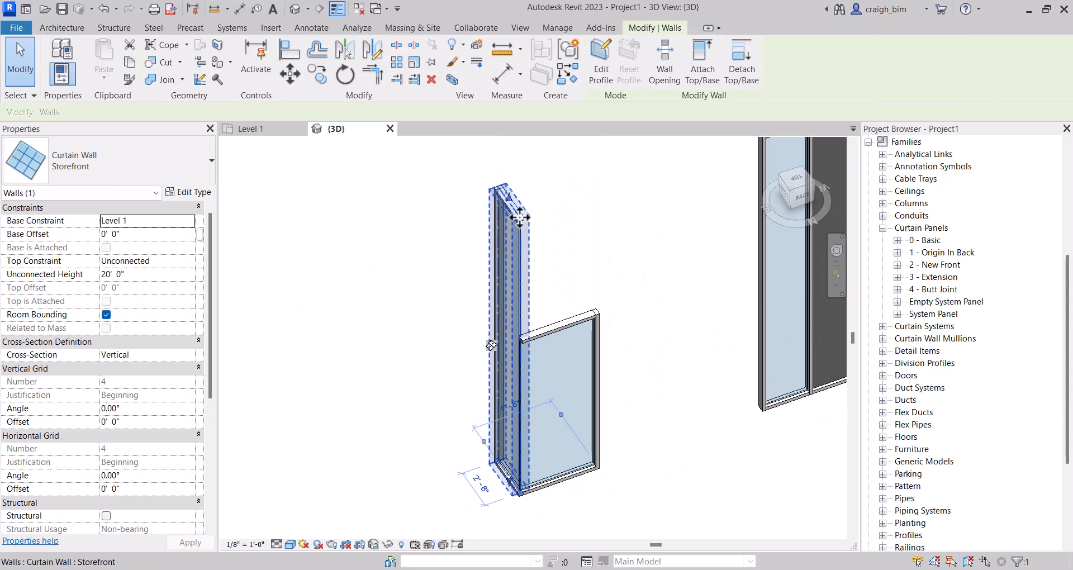
pyautogui.scroll(3, 494, 347)
pyautogui.press('a')
pyautogui.press('l')
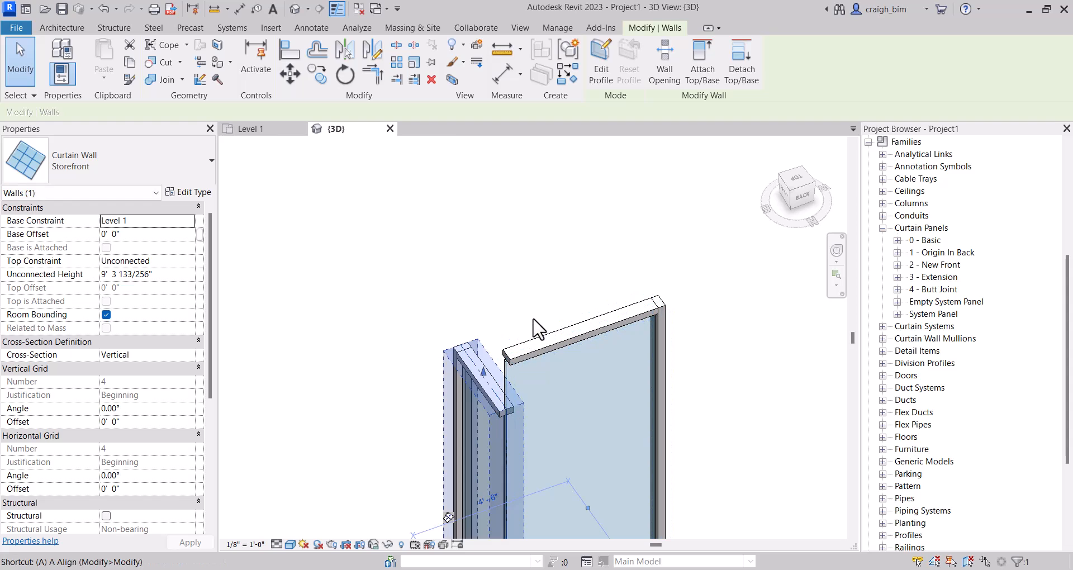
pyautogui.click(481, 360)
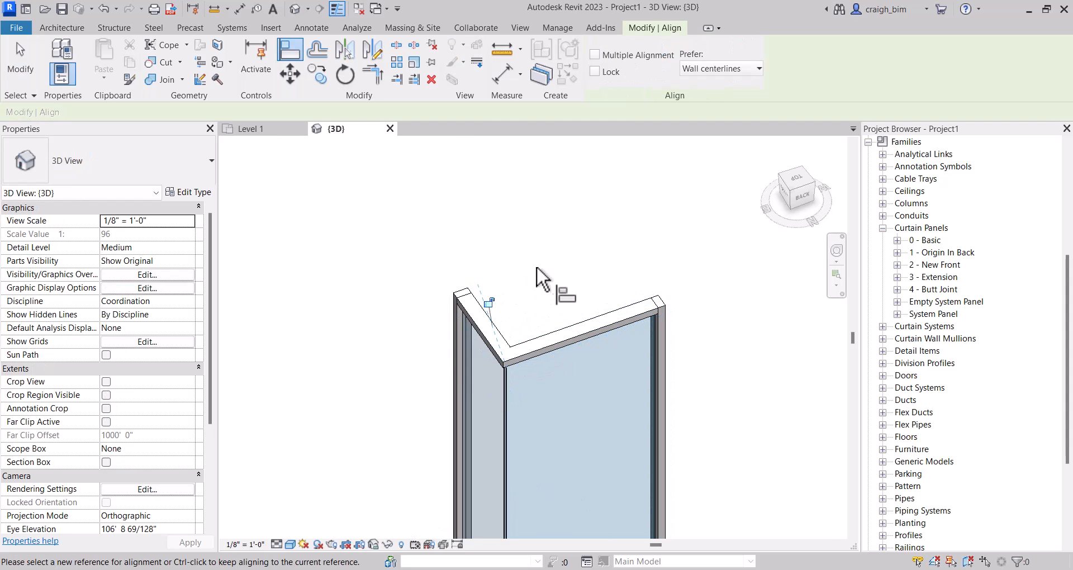
pyautogui.press('Escape')
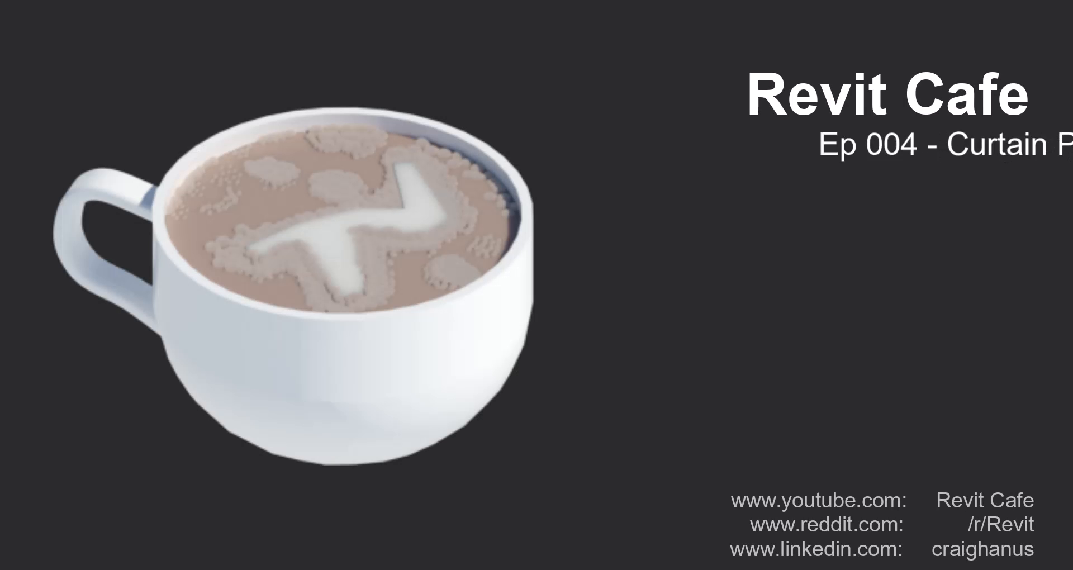